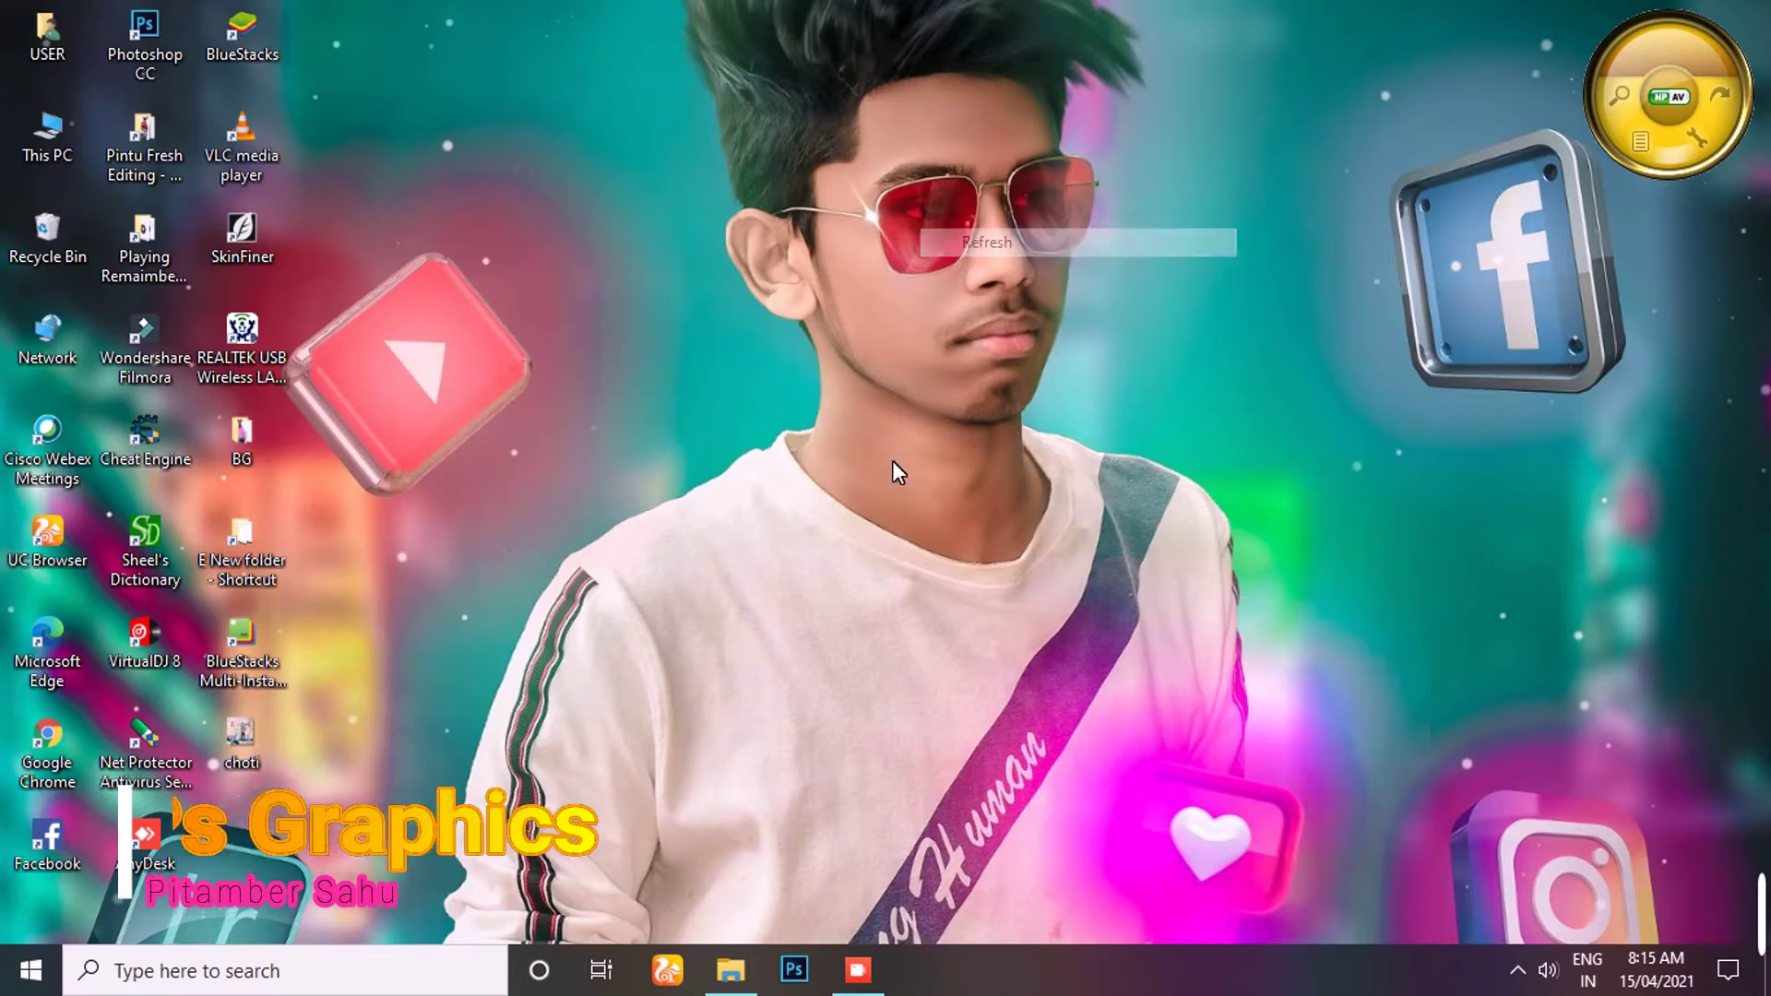
- Launch Photoshop and open the dv editing zone1 (8) room photo as a docked tab
click(792, 968)
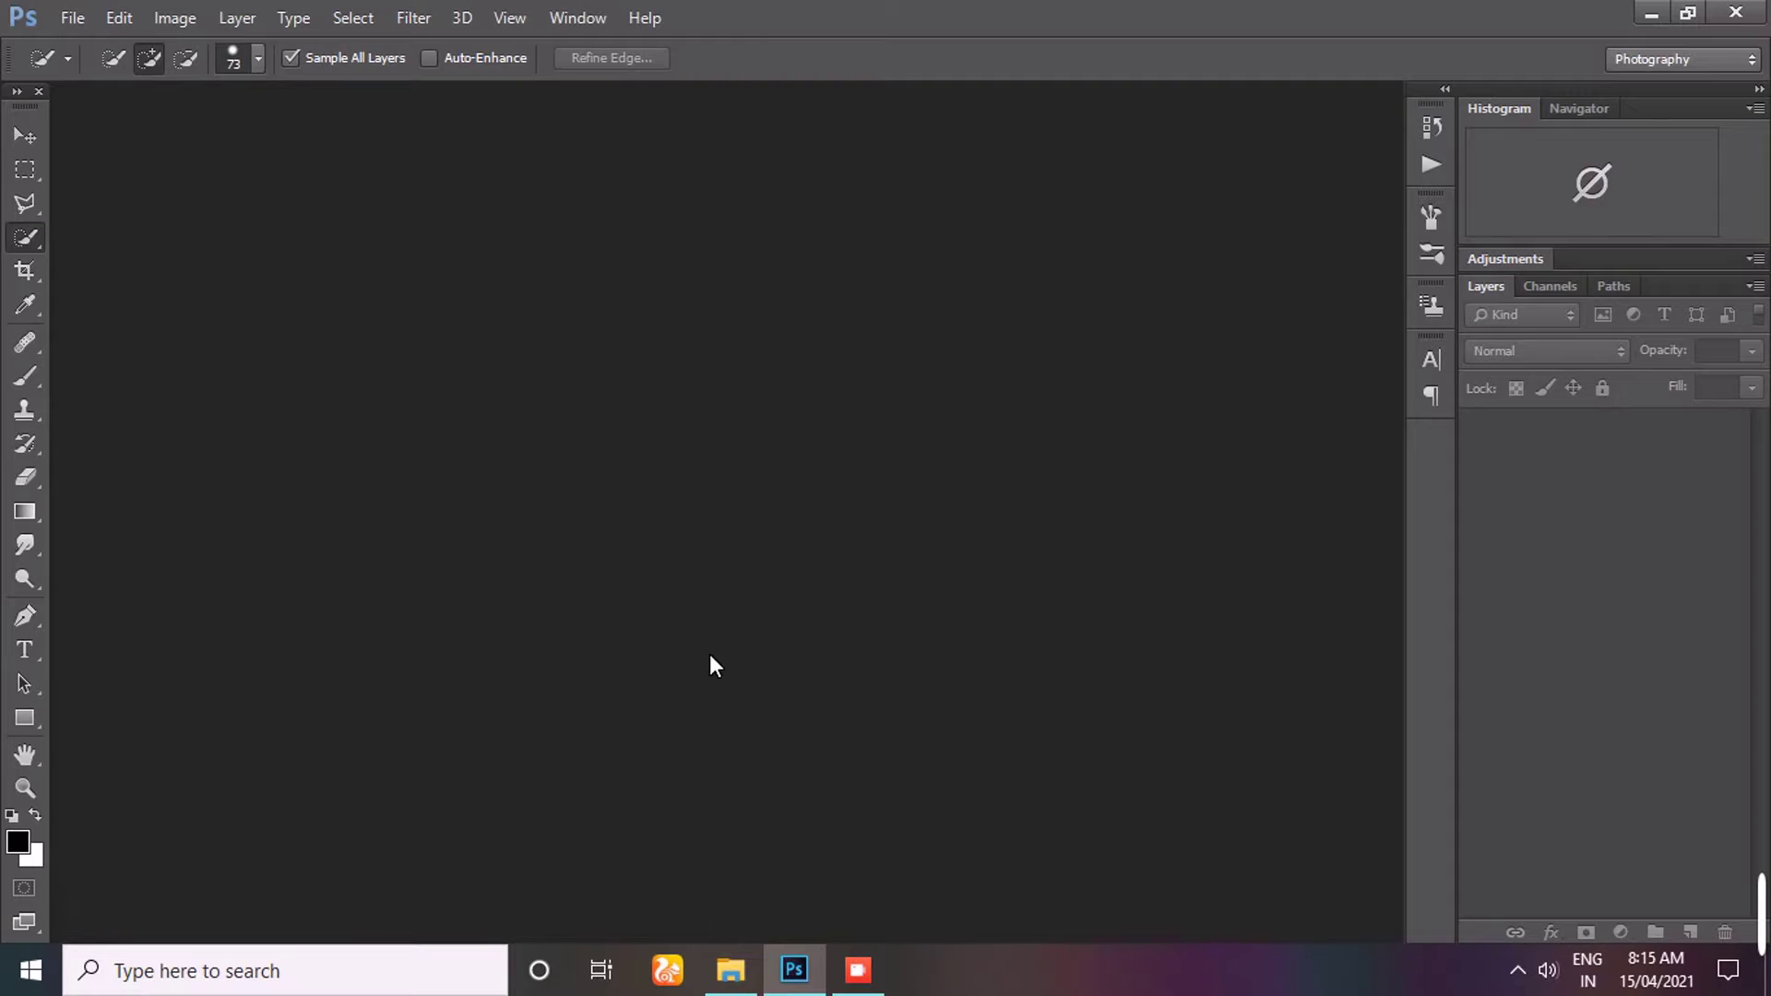
click(727, 967)
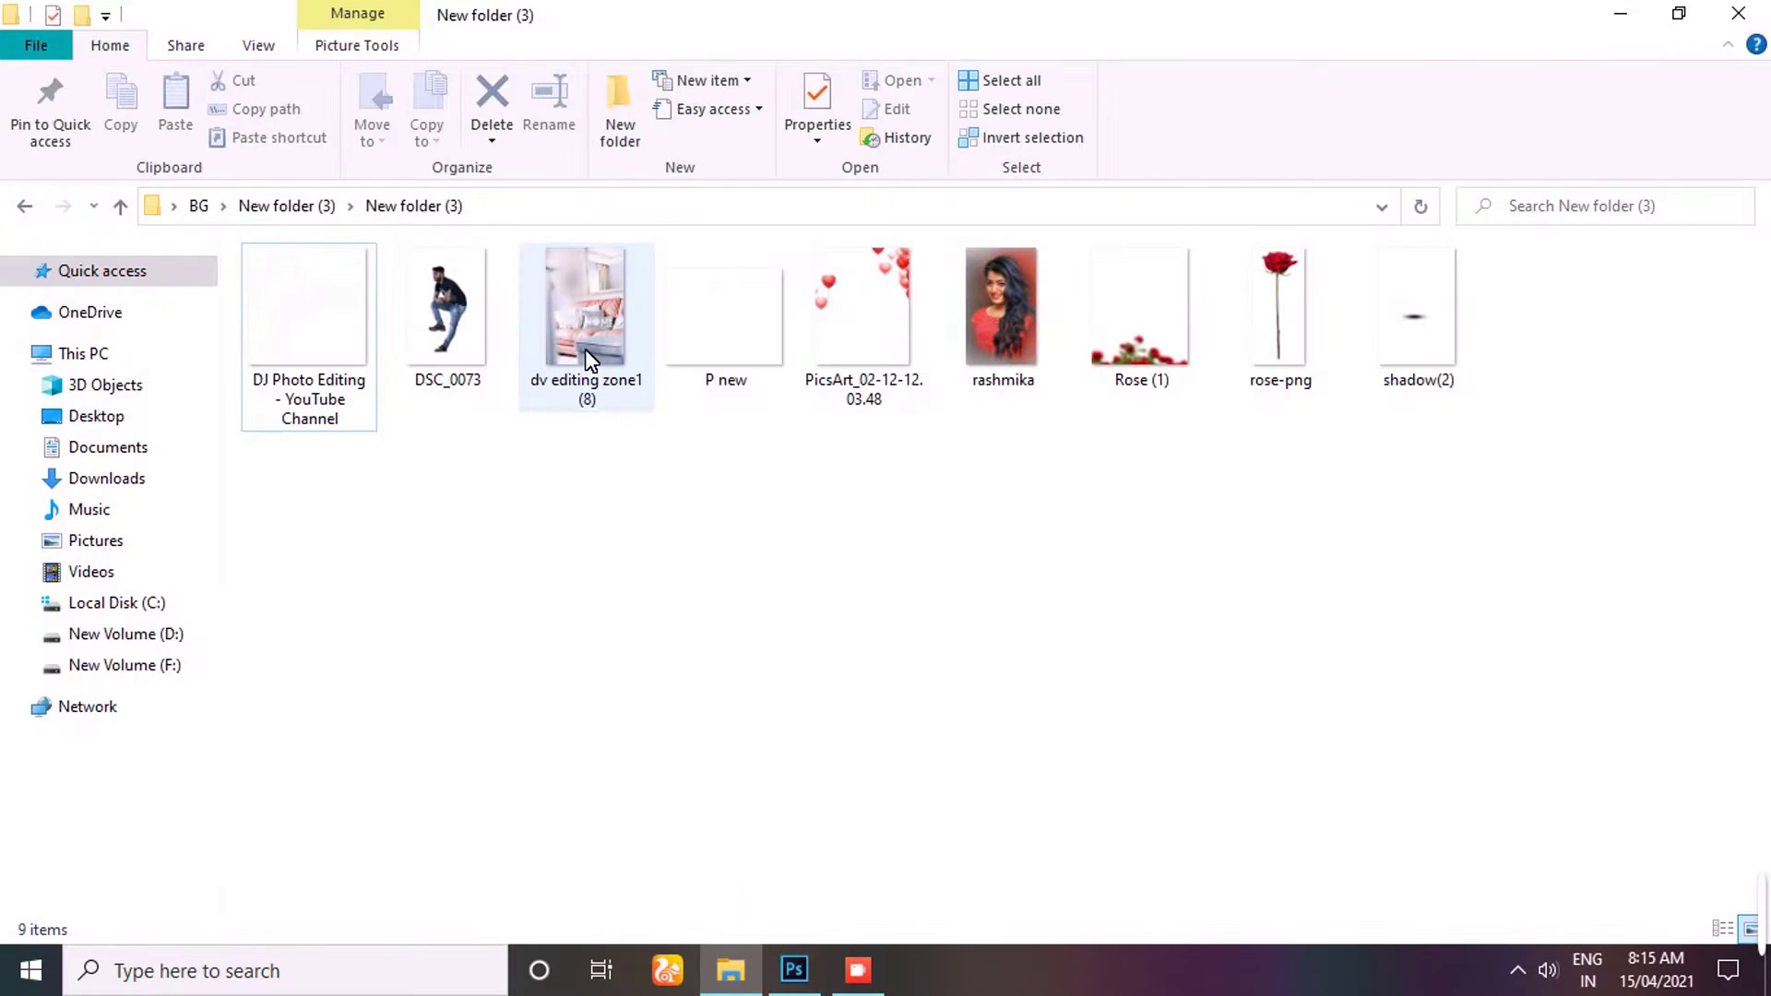
drag(584, 349, 777, 788)
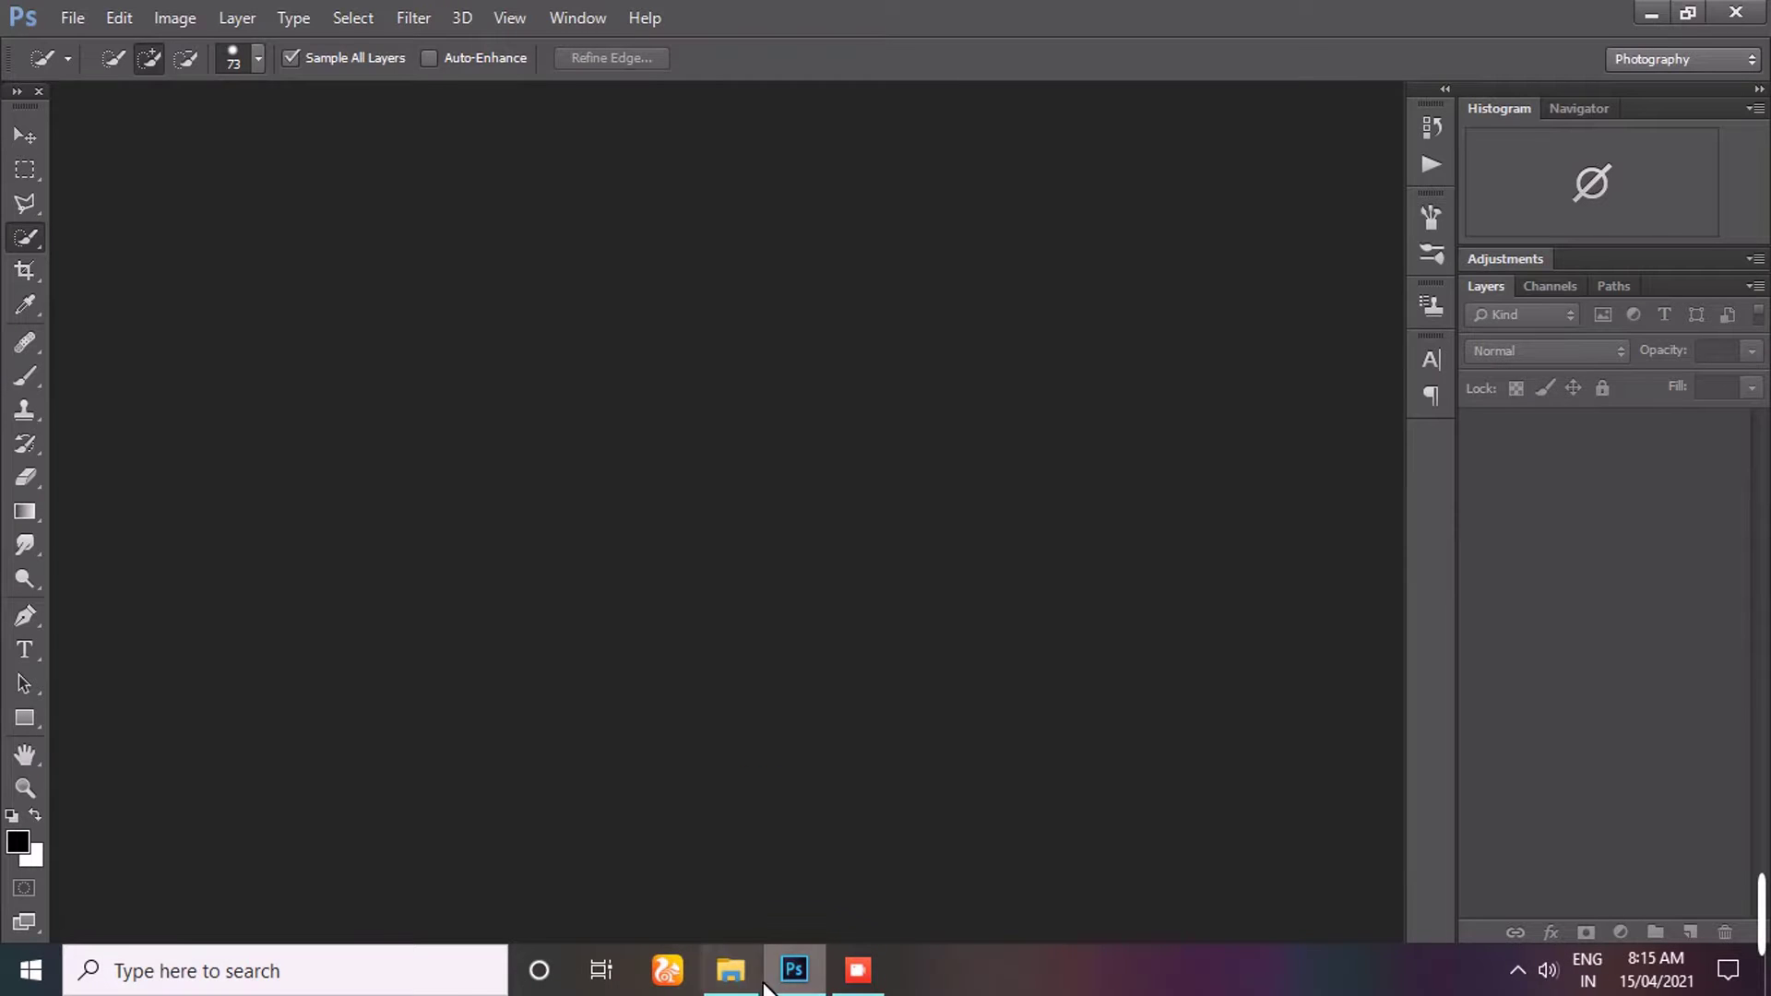
drag(276, 88, 469, 85)
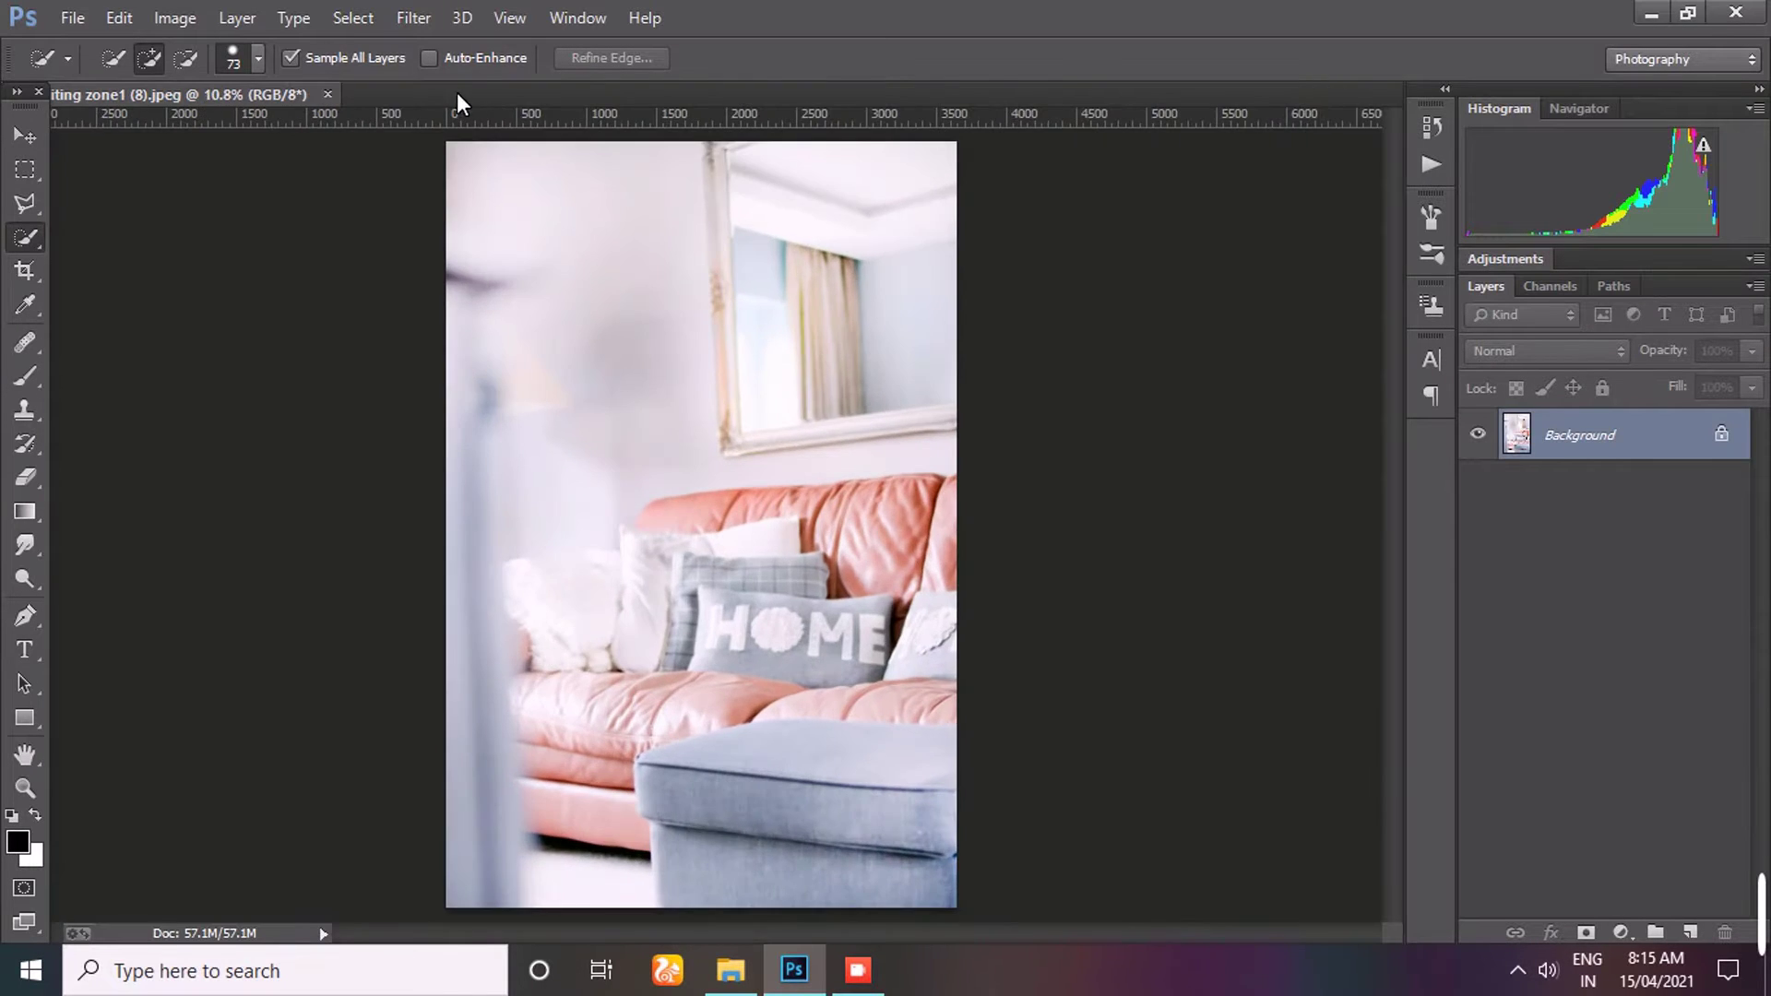
- Check the image dimensions without changes and duplicate the background as Layer 1
click(175, 18)
click(220, 202)
click(956, 540)
key(ctrl+j)
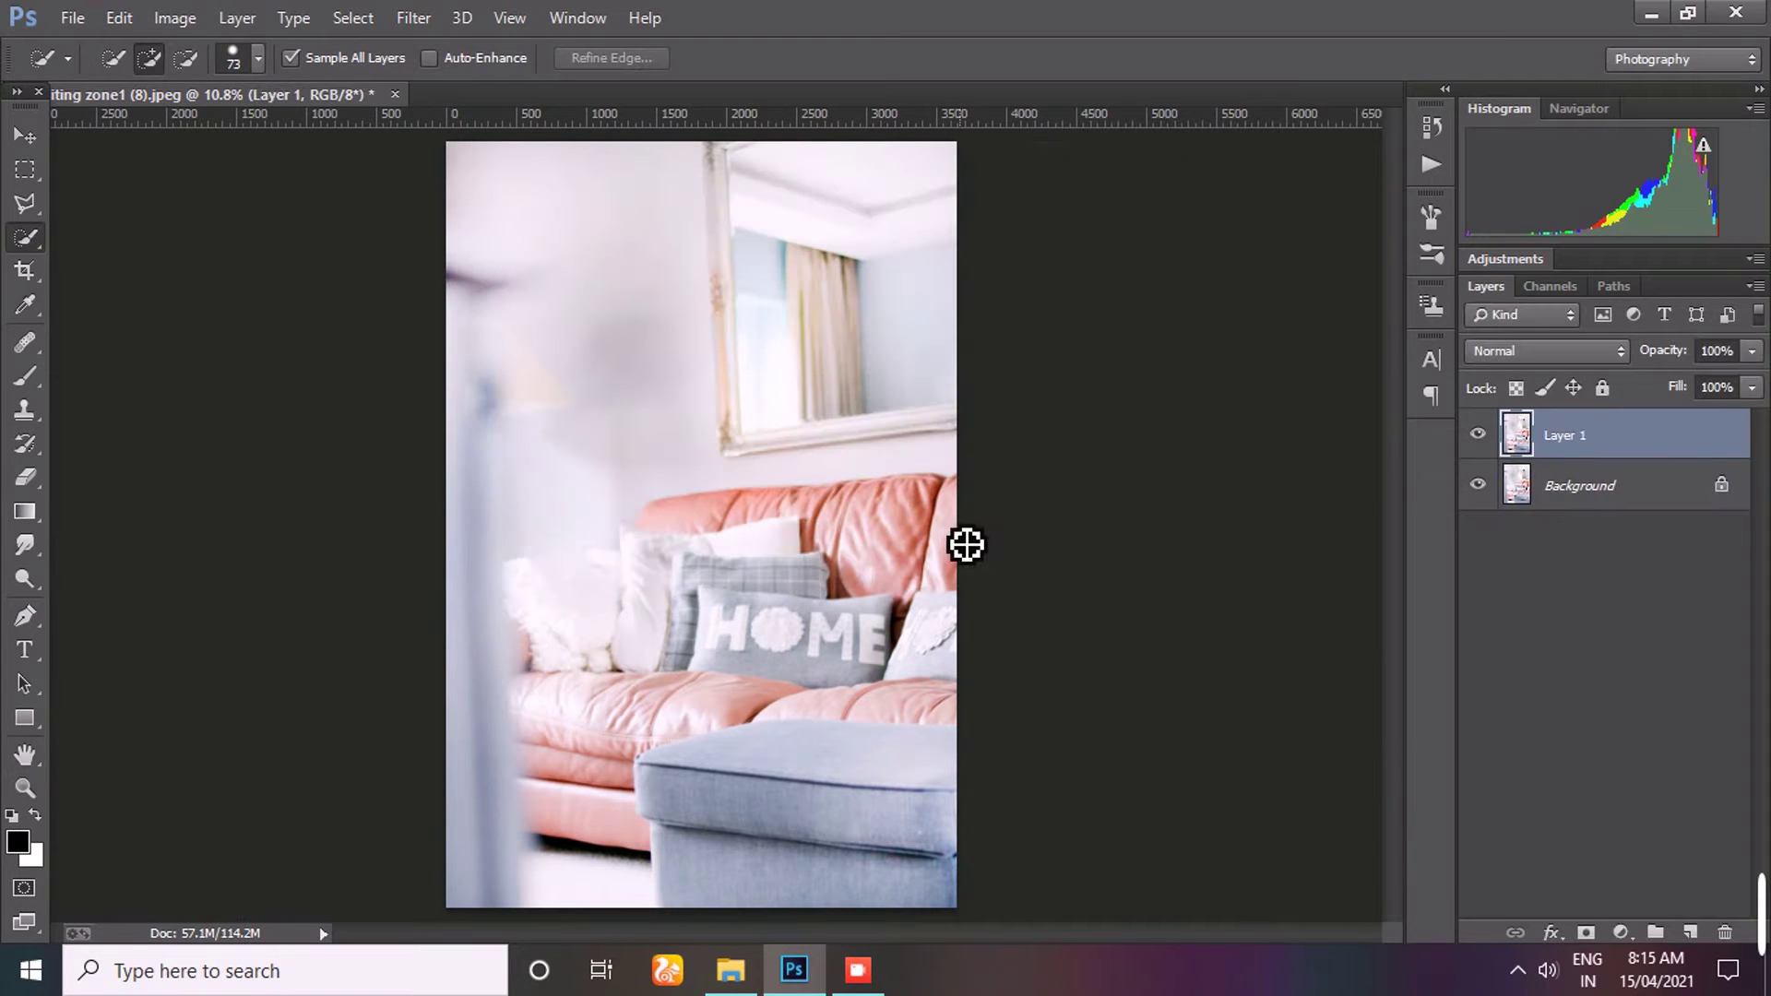
drag(576, 393, 598, 398)
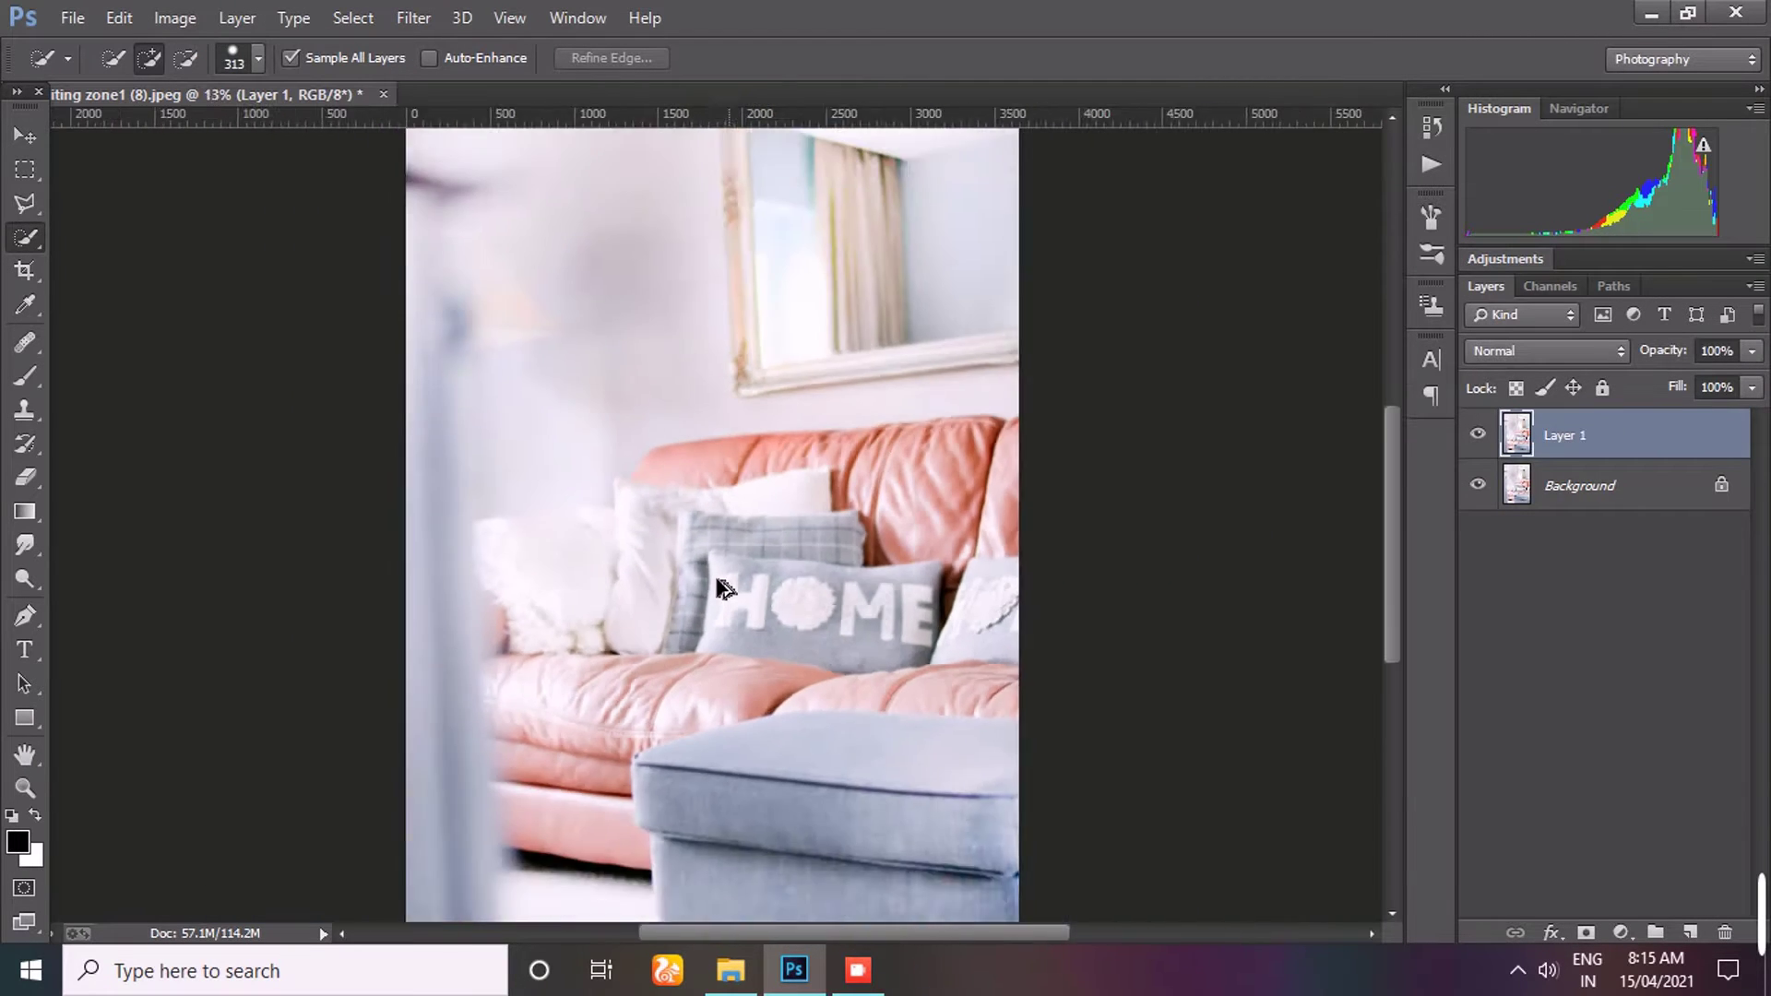
- Place the DSC_0073 man photo into the sofa document and flip it horizontally
click(730, 969)
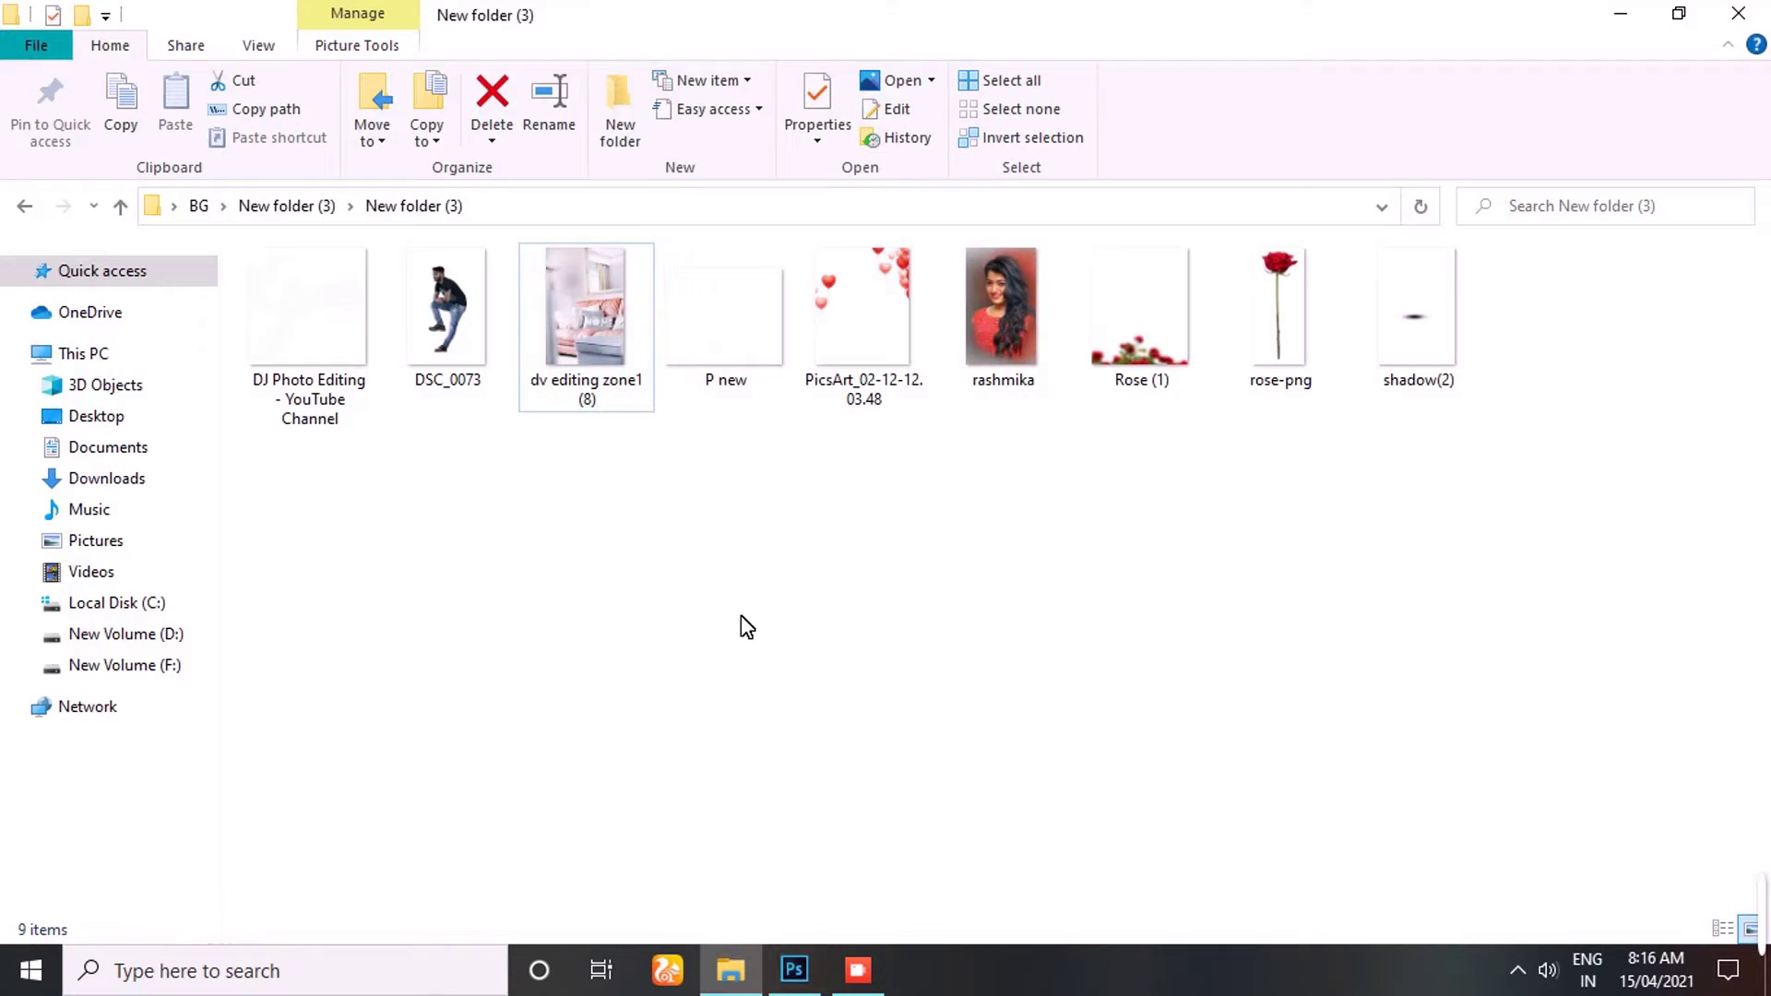
mouse_move(448, 314)
mouse_down()
mouse_move(794, 954)
mouse_move(756, 594)
mouse_up()
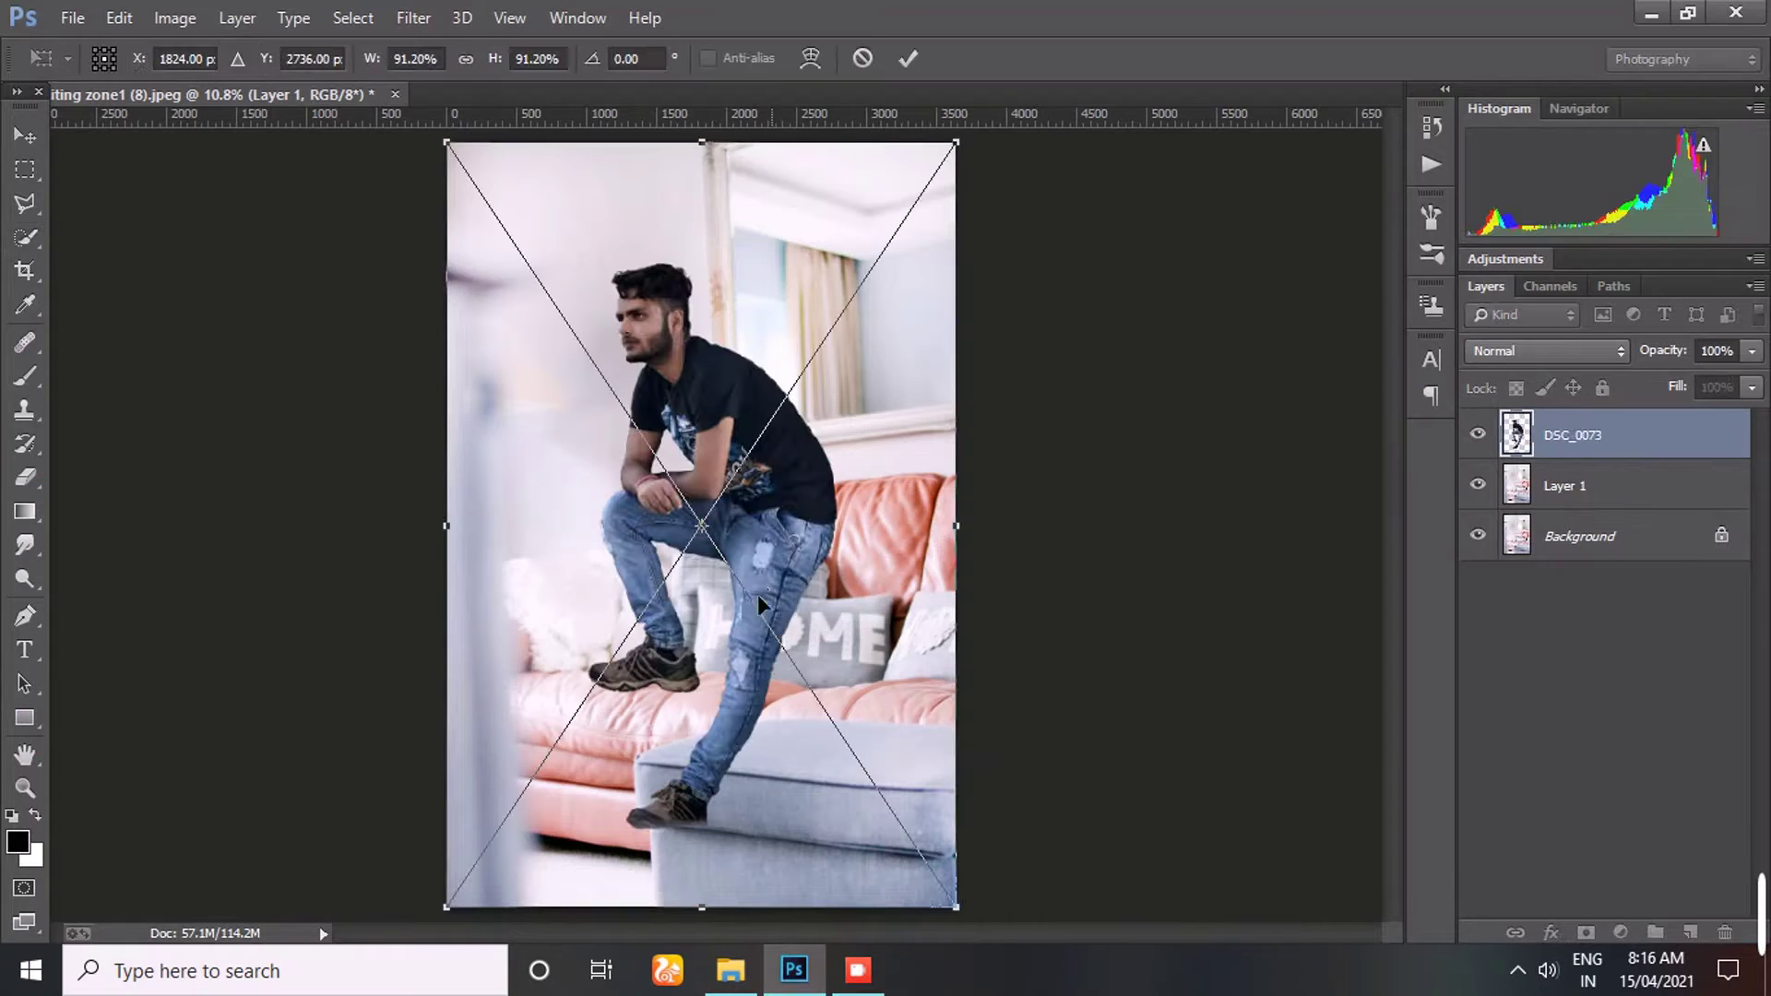
right_click(740, 392)
click(867, 758)
- Shrink the man and tilt him about 3° onto the sofa
mouse_move(871, 762)
mouse_down()
mouse_move(842, 740)
mouse_move(769, 752)
mouse_up()
mouse_move(870, 285)
mouse_down()
mouse_move(857, 267)
mouse_move(1060, 309)
mouse_up()
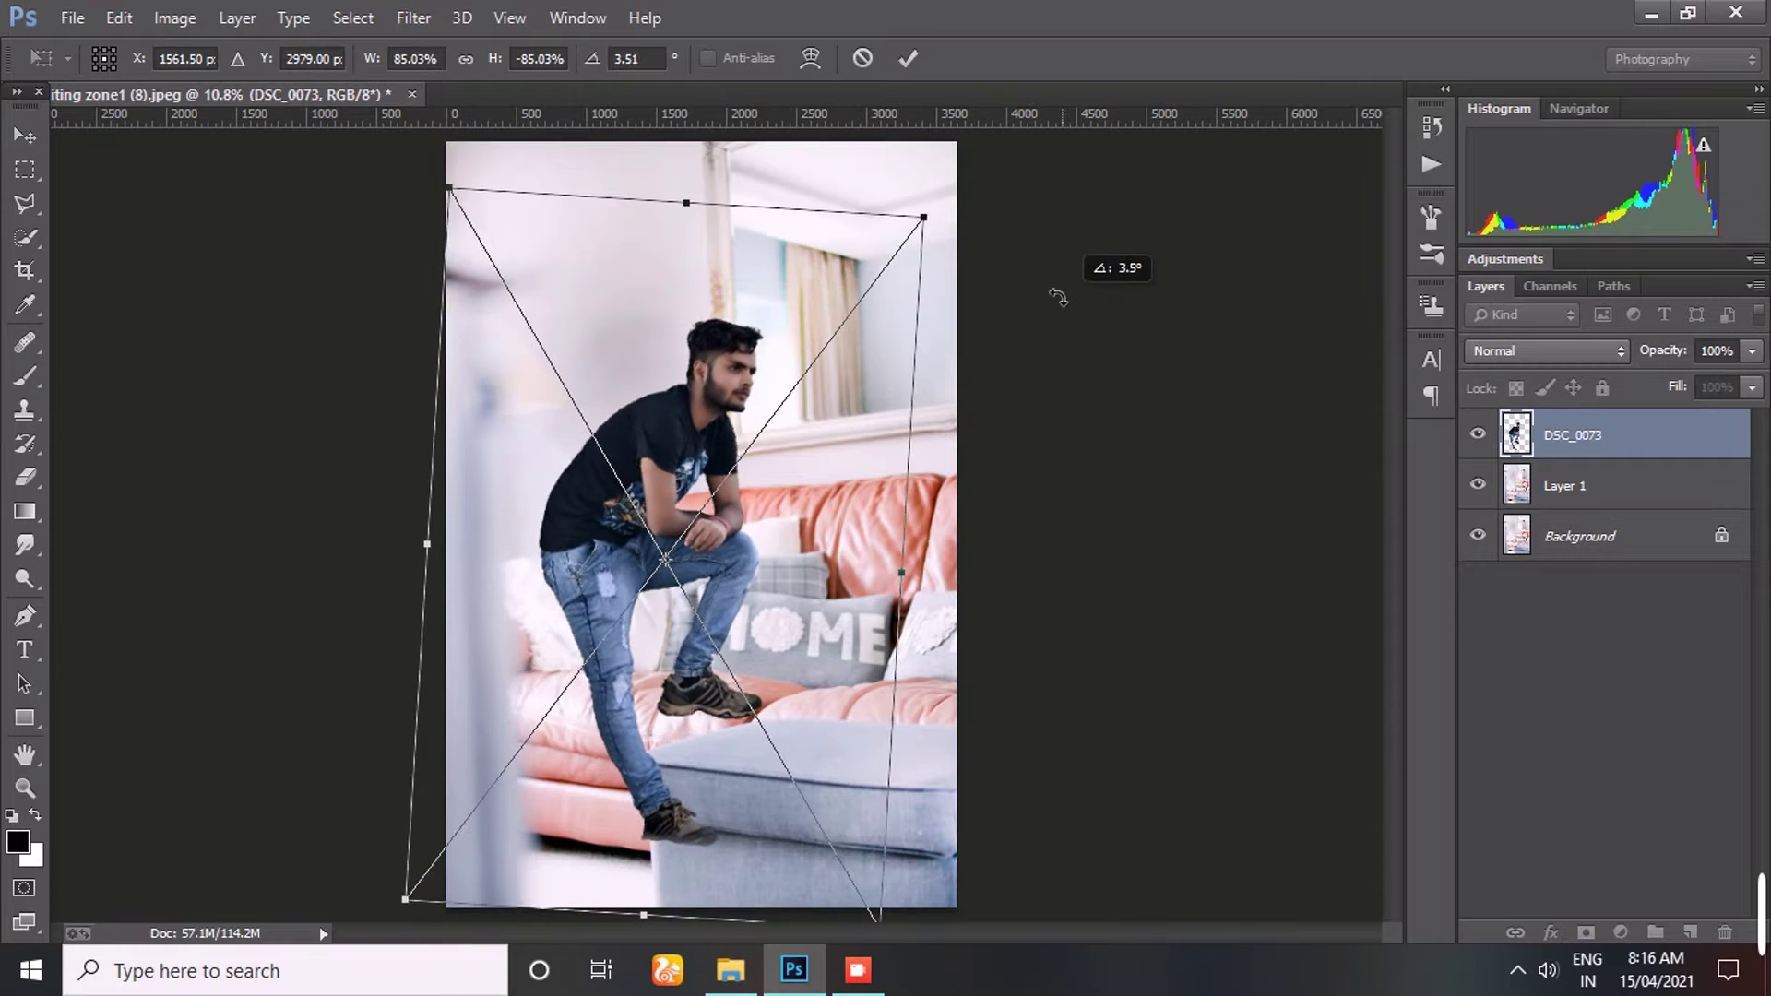
drag(838, 468, 843, 489)
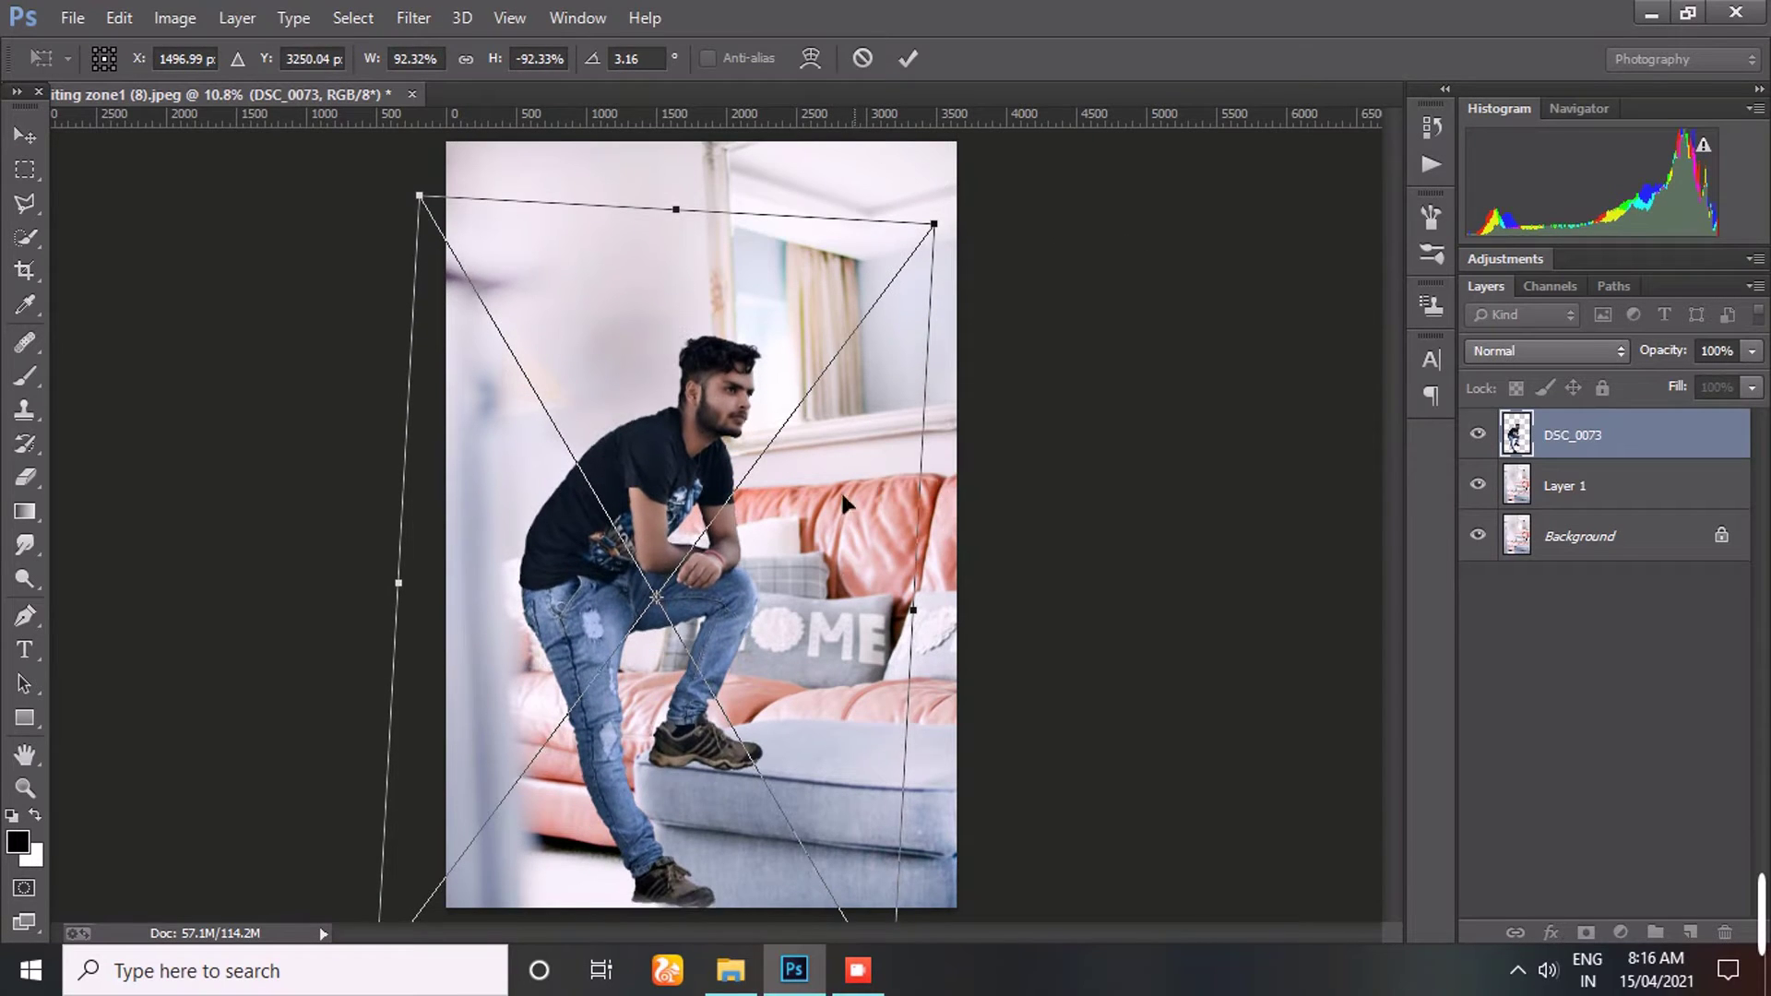
scroll(839, 490, down, 1)
drag(901, 275, 917, 245)
drag(843, 479, 843, 446)
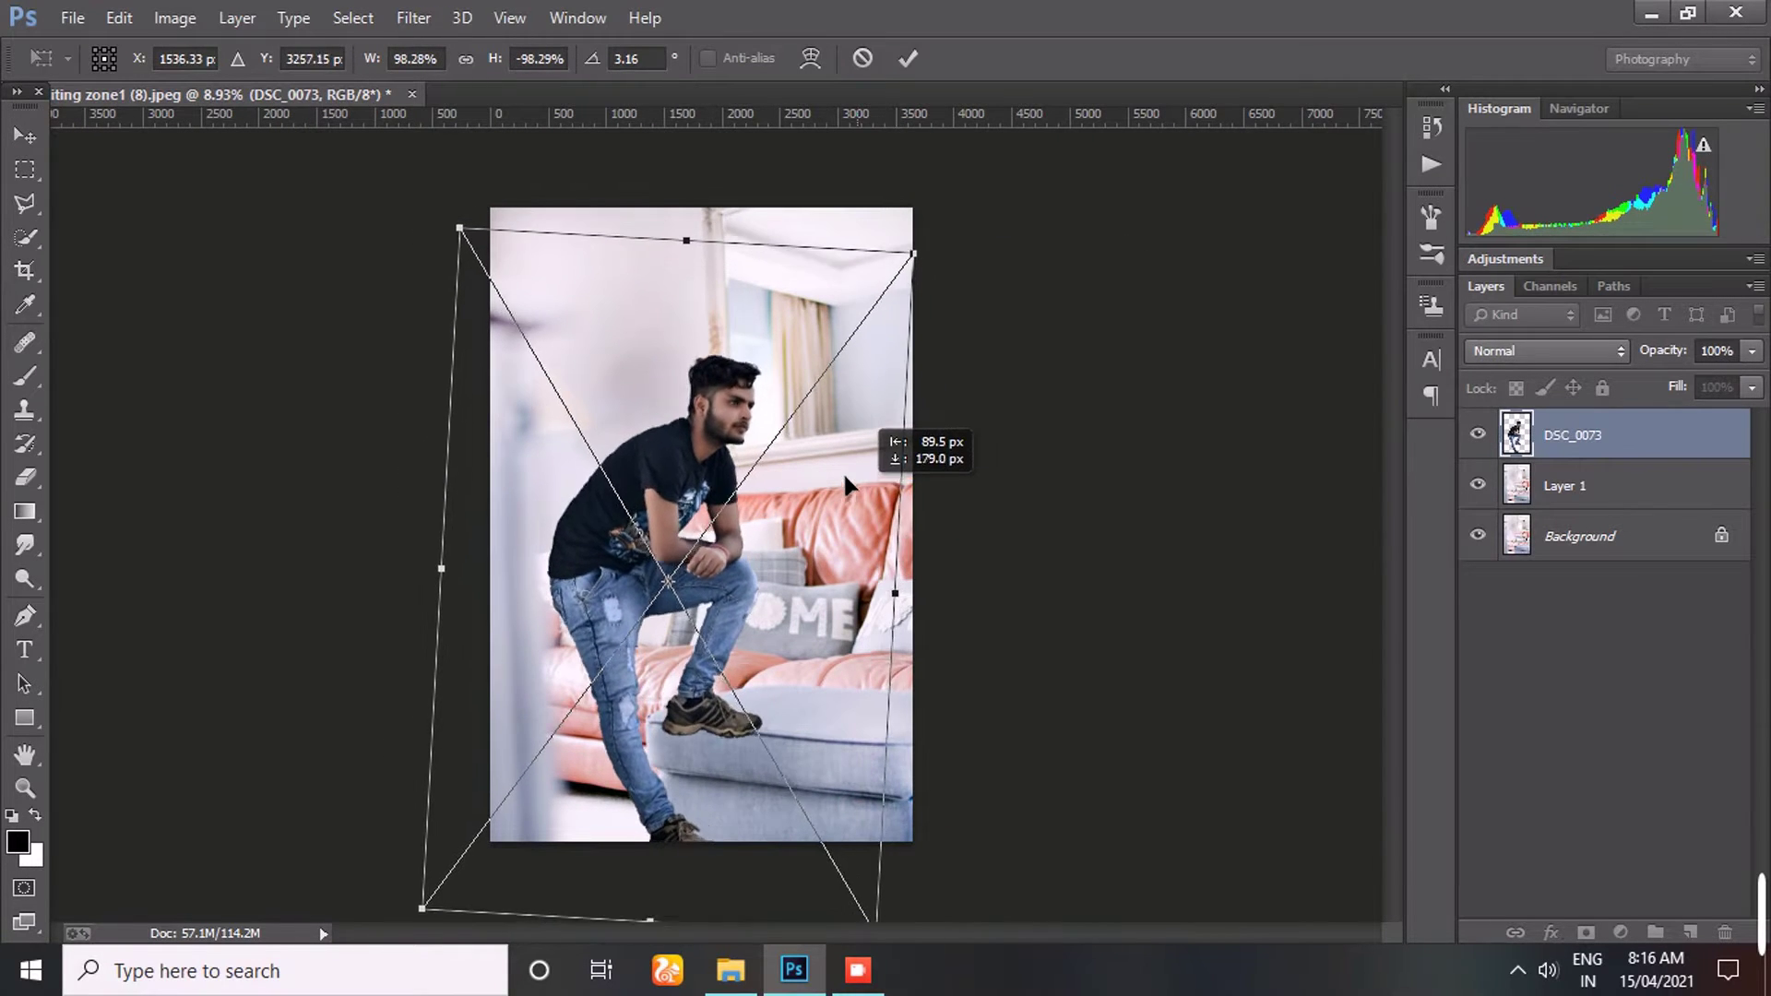
- Enlarge and nudge the man so one foot rests on the ottoman
scroll(843, 446, down, 1)
drag(845, 830, 841, 899)
scroll(773, 721, up, 1)
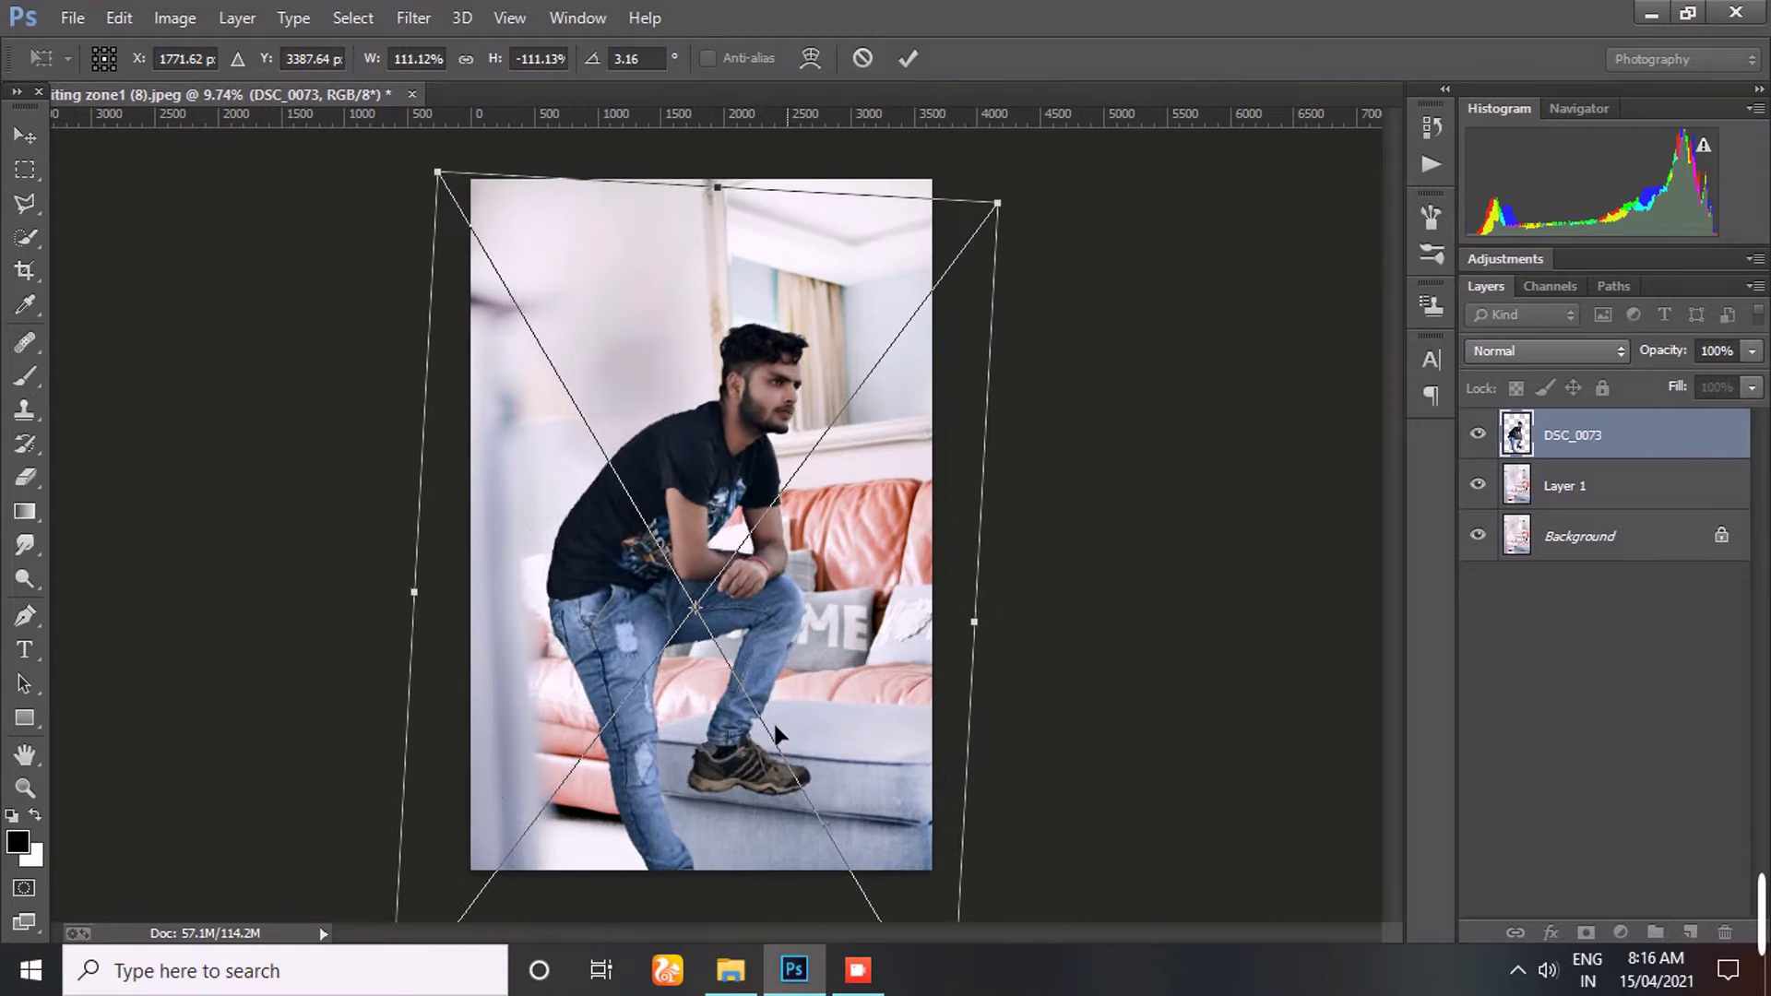
drag(933, 138, 968, 245)
drag(854, 461, 867, 438)
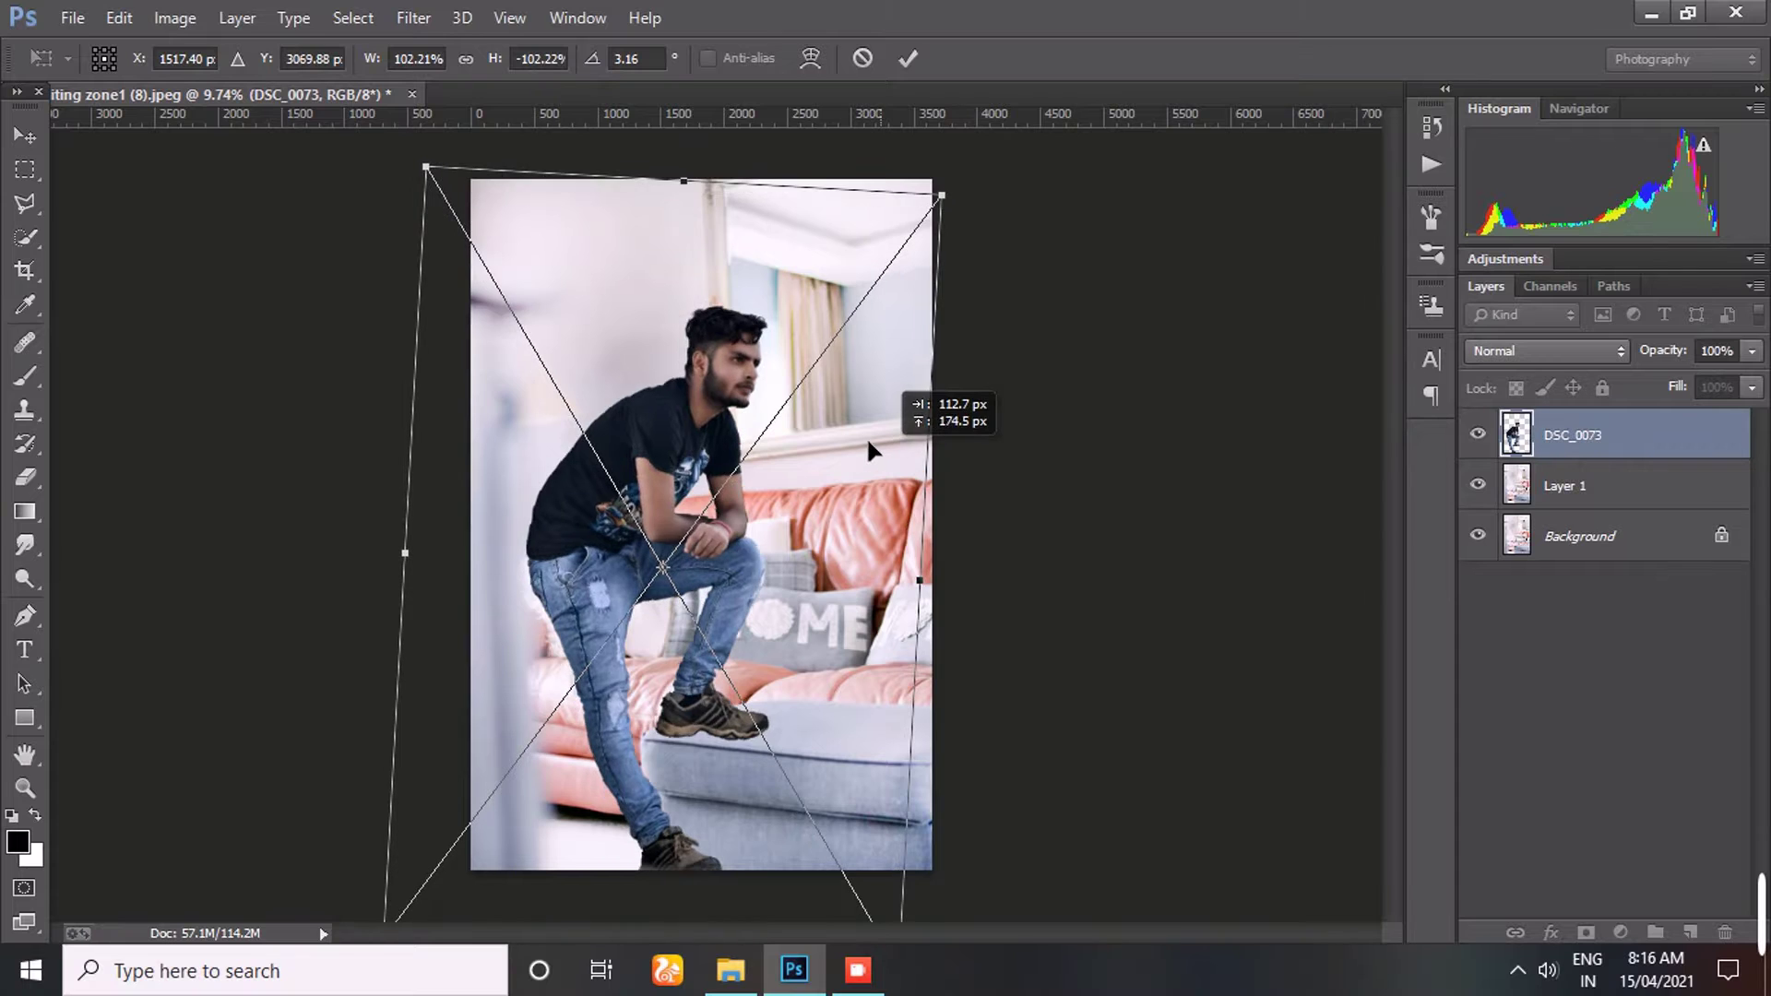
drag(939, 194, 946, 189)
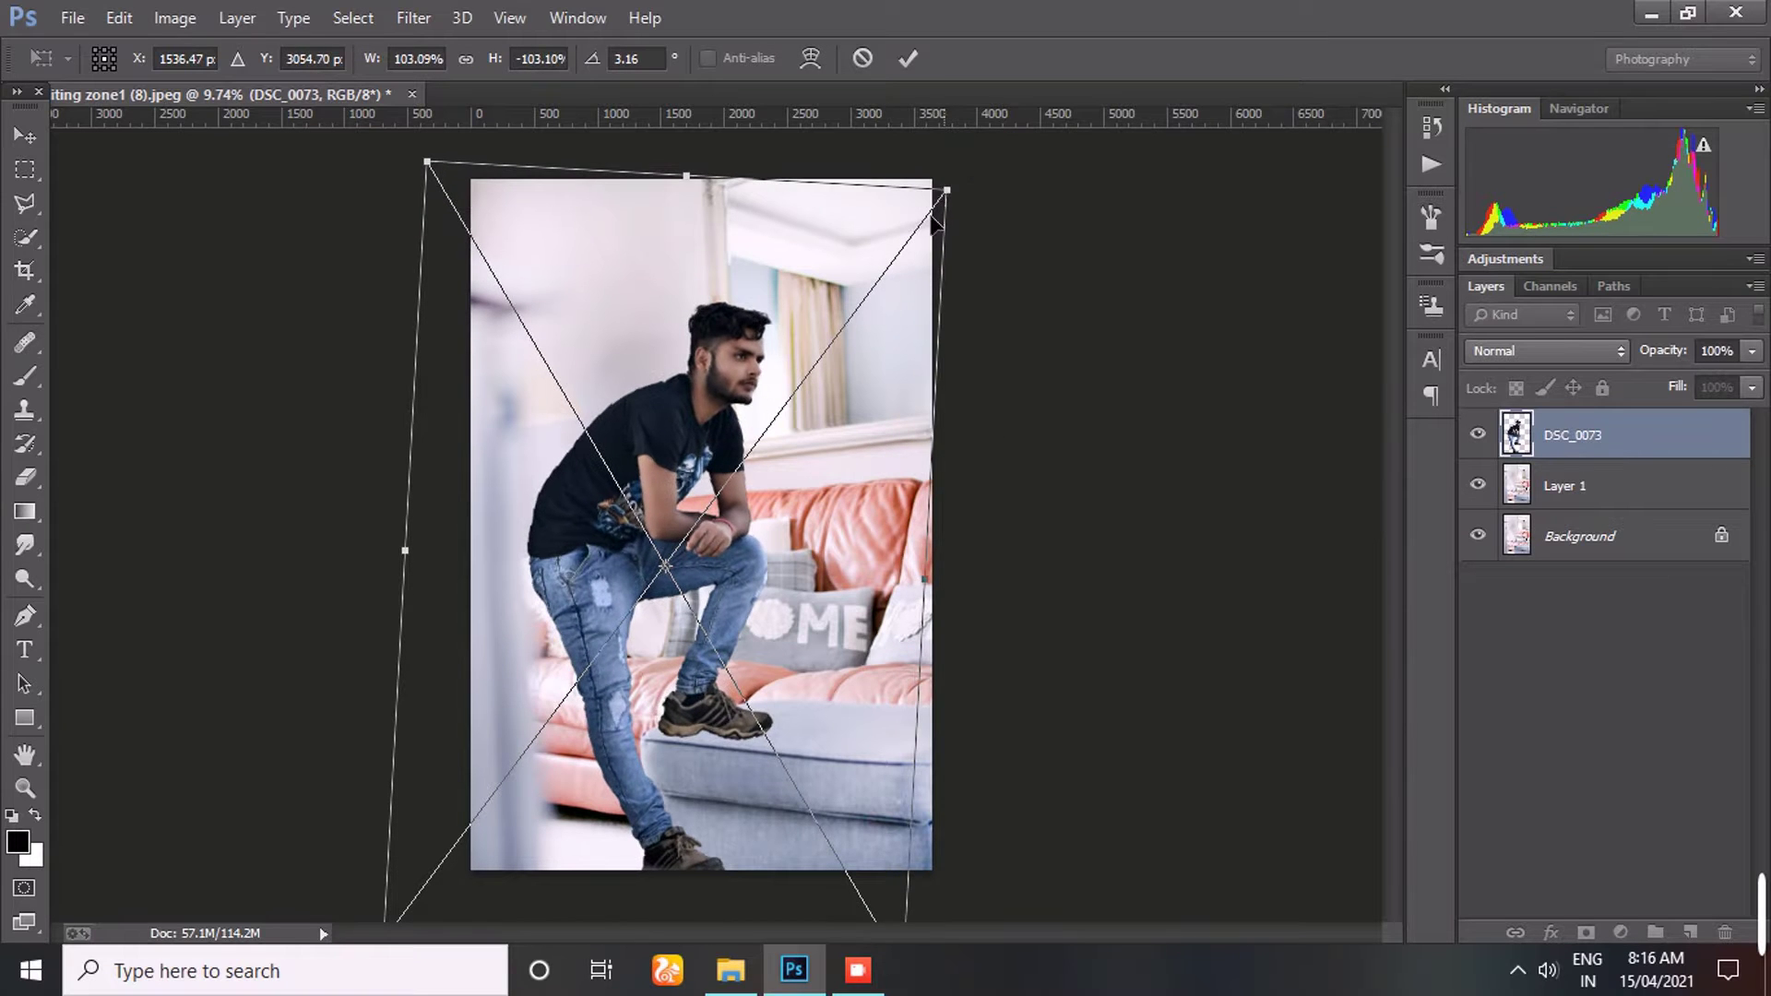
scroll(694, 771, up, 1)
drag(694, 771, 703, 771)
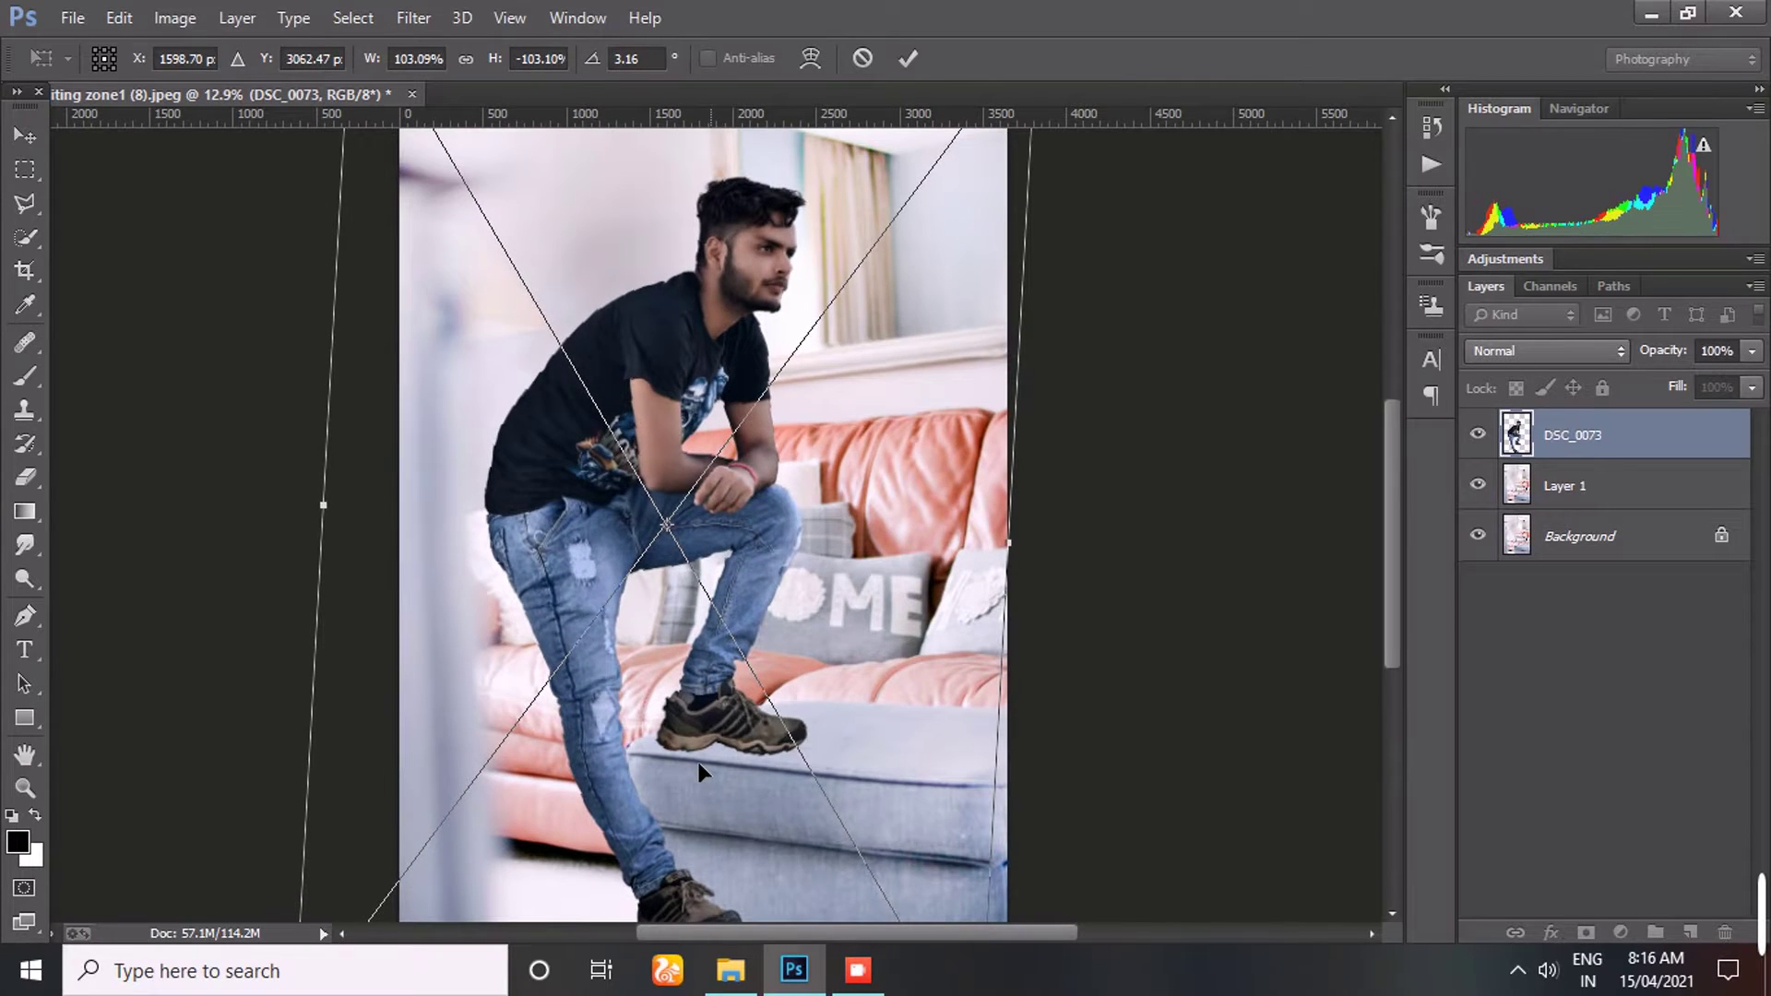
scroll(771, 551, down, 2)
- Commit the man's transform and rasterize his layer
key(Return)
key(w)
scroll(784, 461, up, 3)
scroll(757, 349, up, 2)
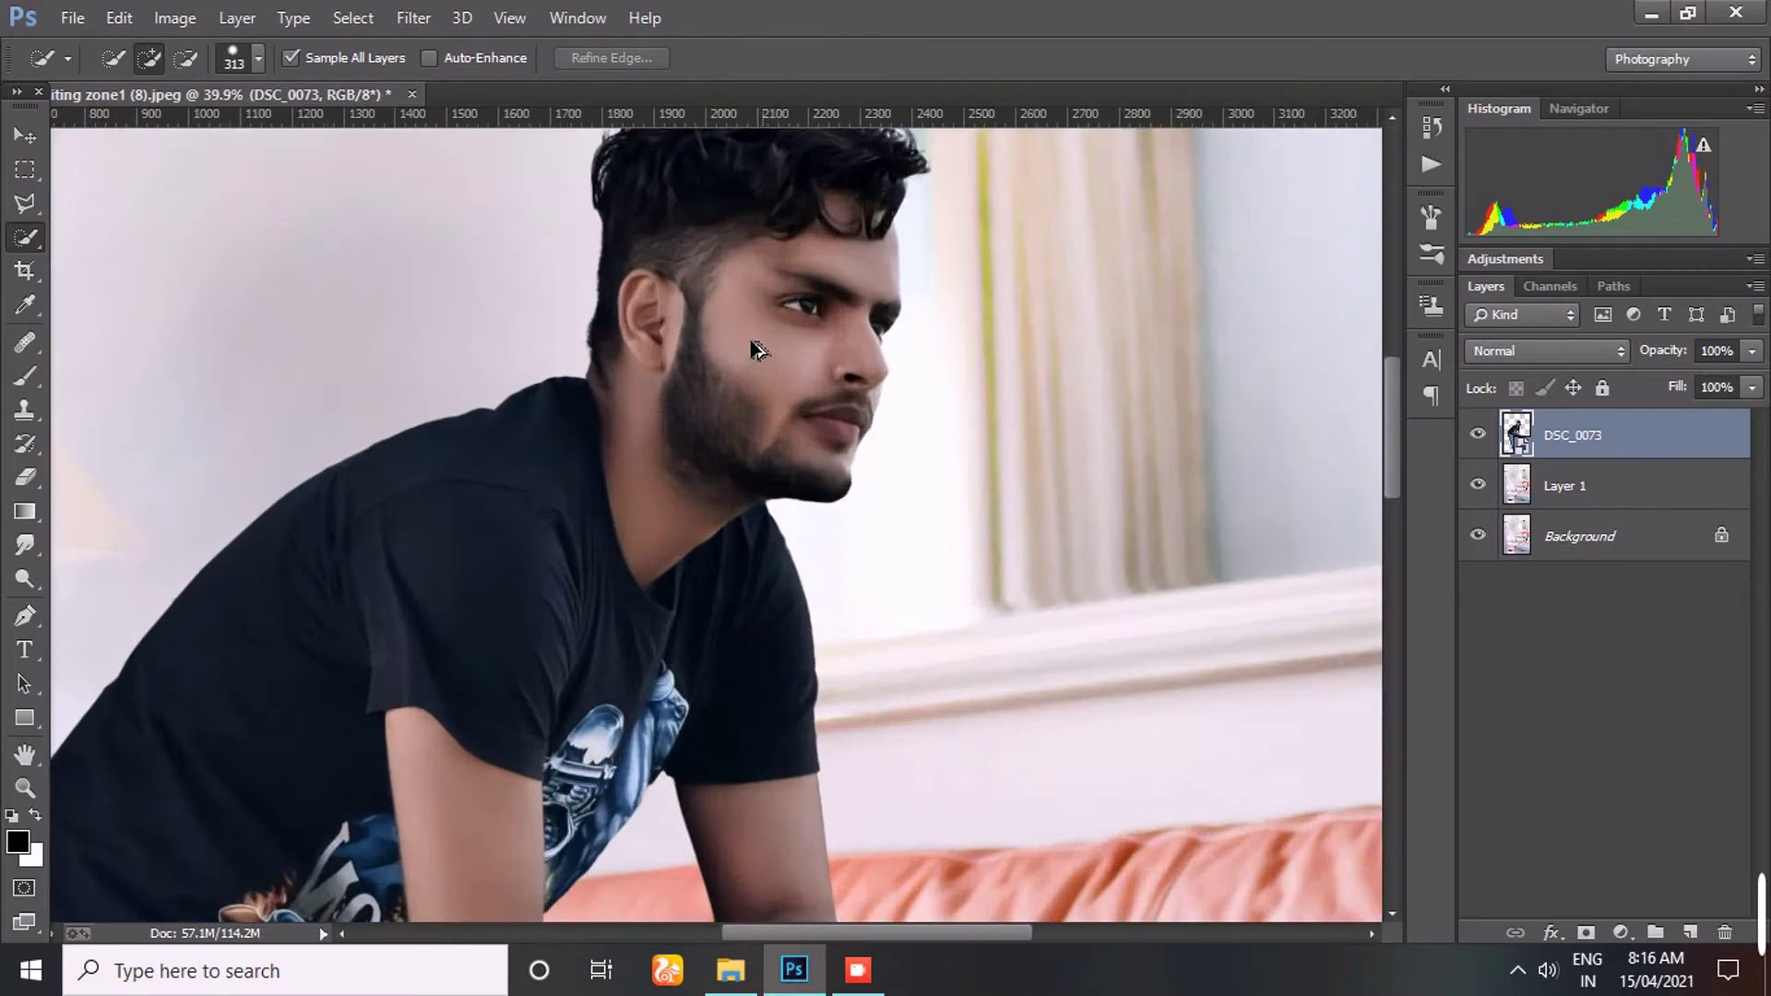
scroll(757, 348, down, 3)
scroll(791, 885, up, 3)
scroll(791, 885, down, 1)
scroll(814, 198, up, 1)
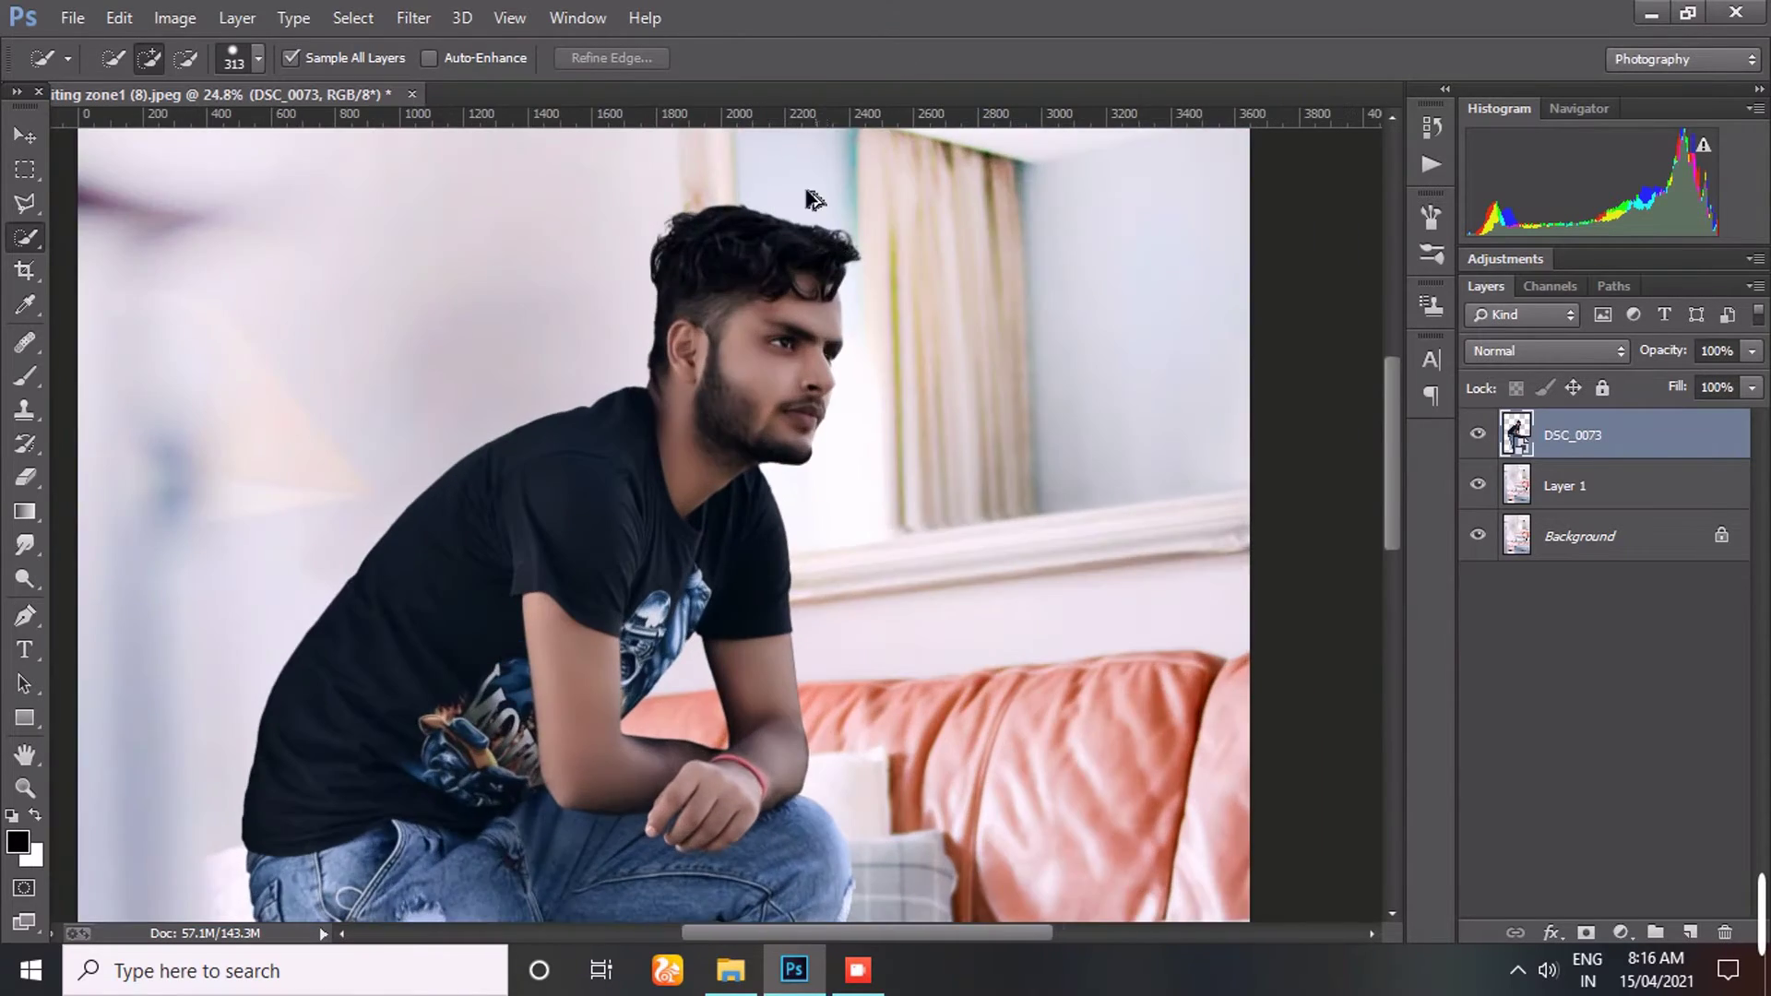
scroll(830, 347, down, 1)
scroll(791, 289, up, 1)
scroll(790, 289, up, 1)
right_click(1620, 428)
click(1148, 388)
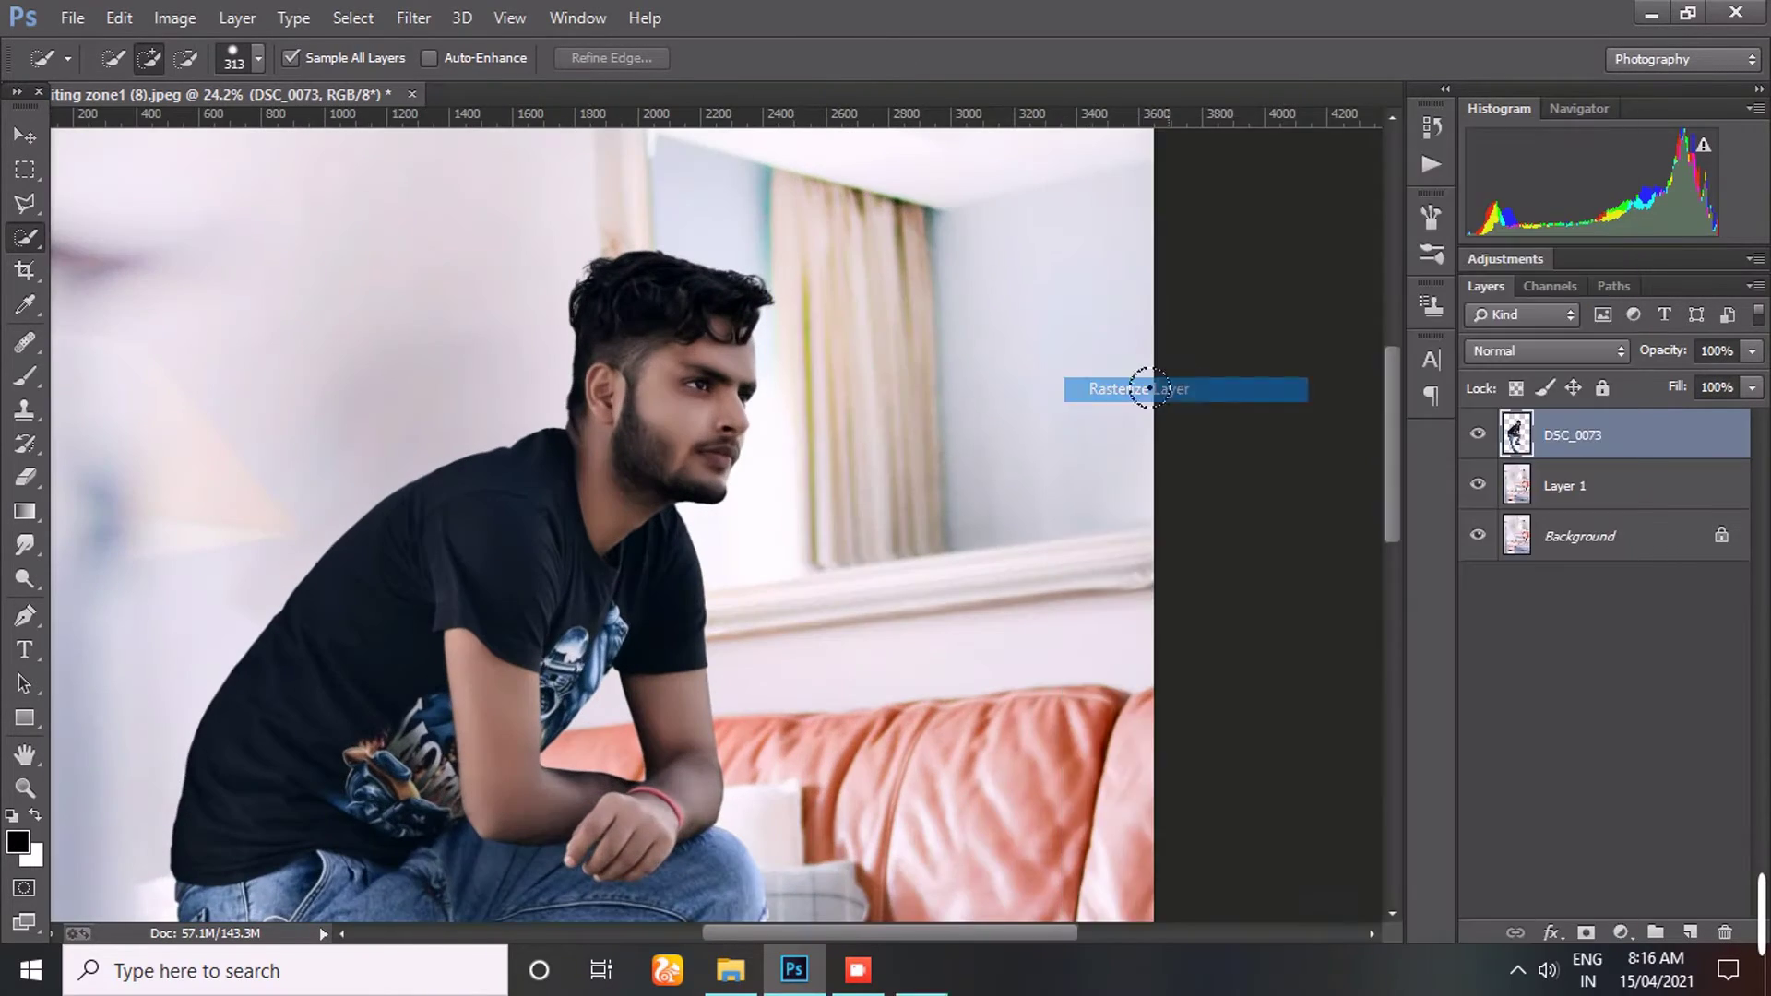
- Dodge the man's neck, beard area and arm to lighten them
click(25, 578)
scroll(738, 396, up, 3)
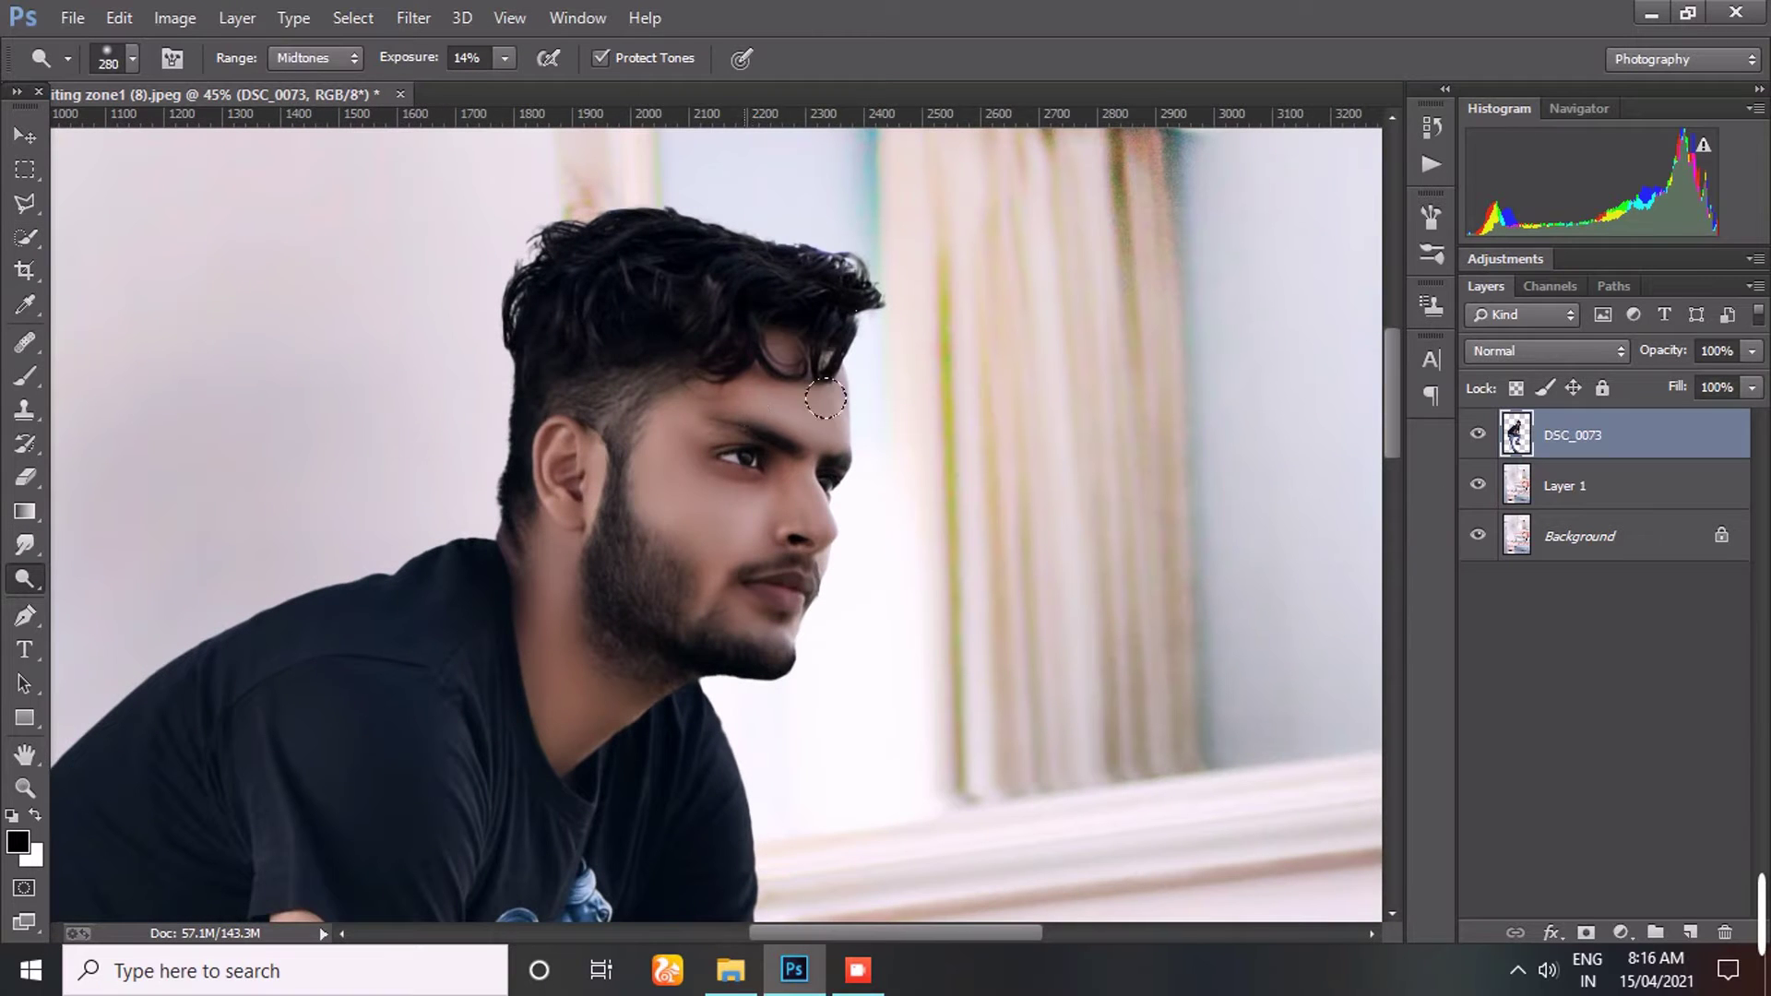
drag(601, 532, 581, 728)
scroll(862, 523, down, 5)
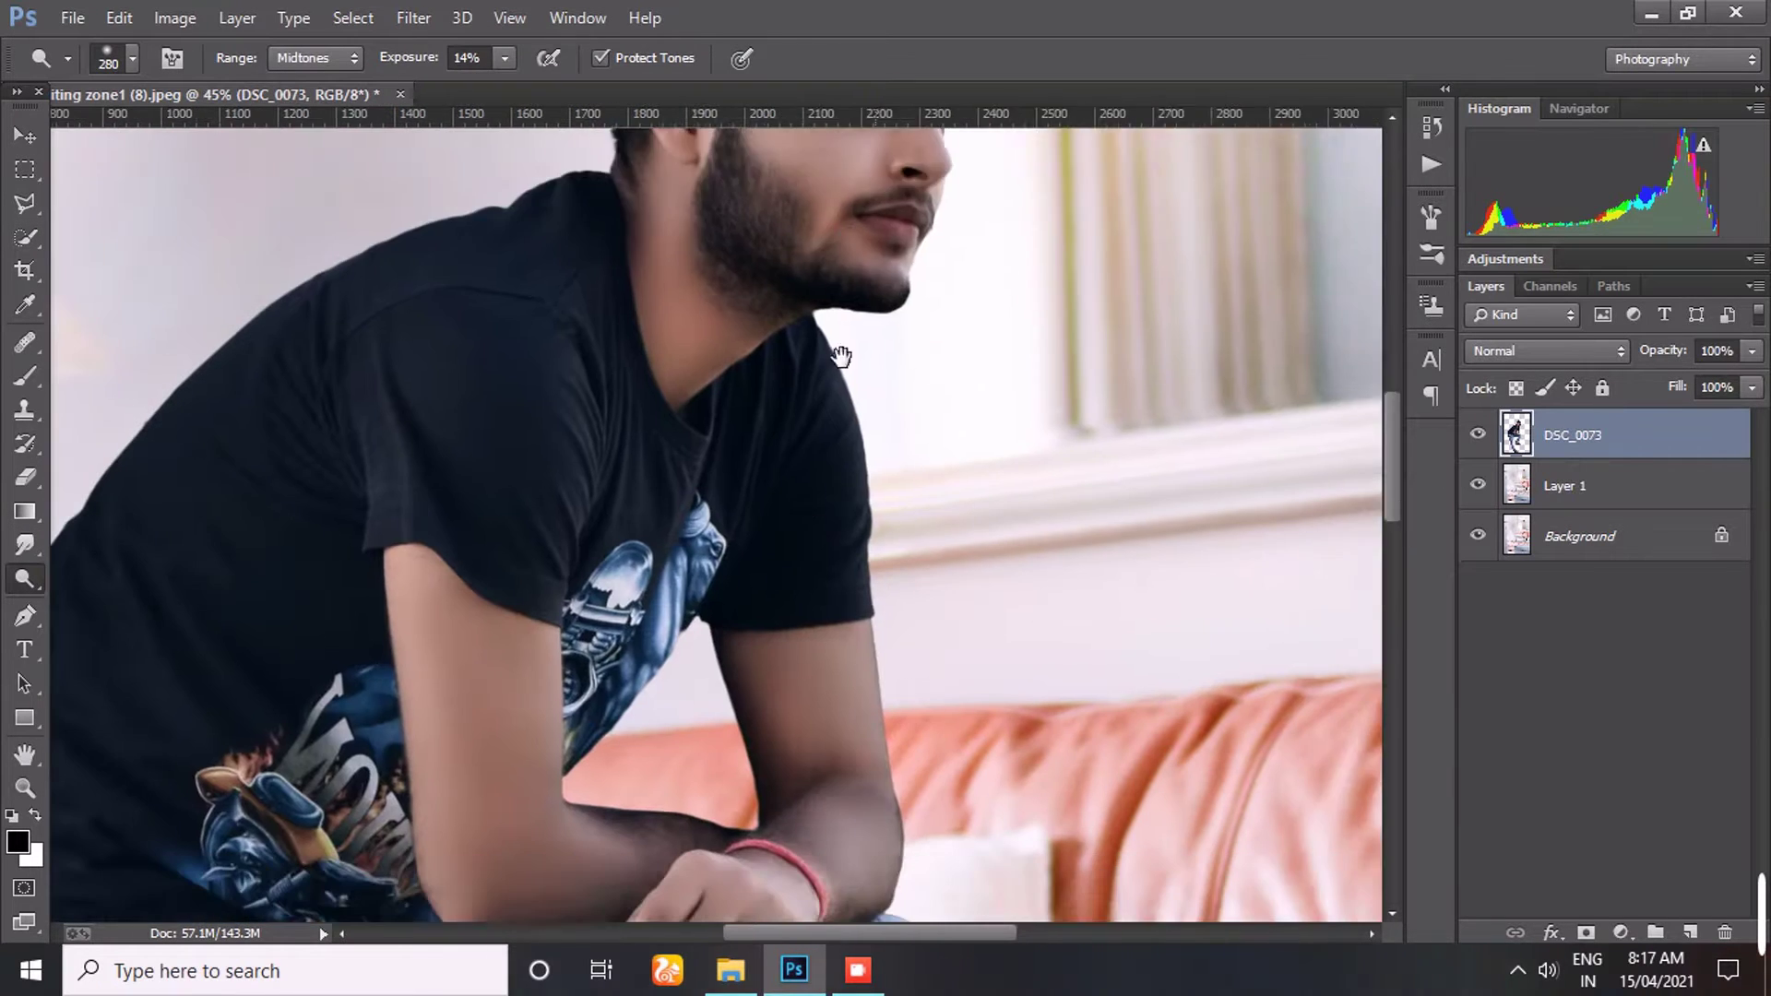
drag(662, 671, 572, 553)
scroll(812, 372, down, 2)
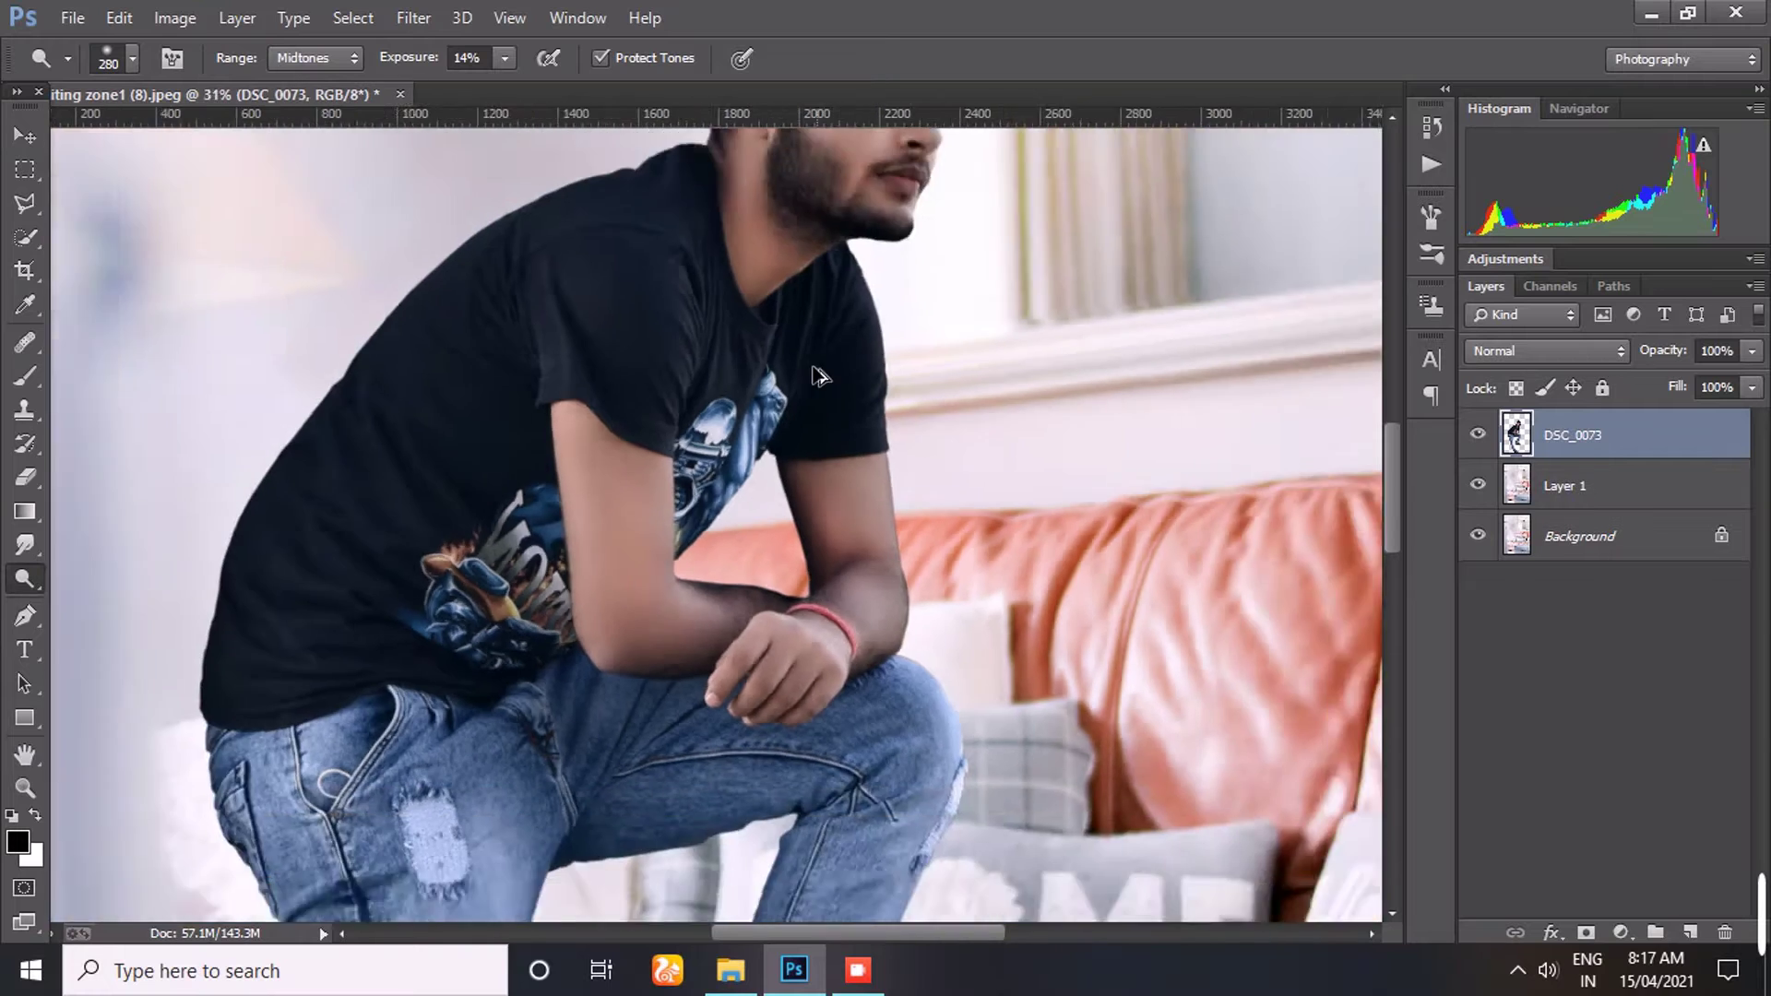
scroll(830, 369, down, 2)
scroll(841, 366, down, 2)
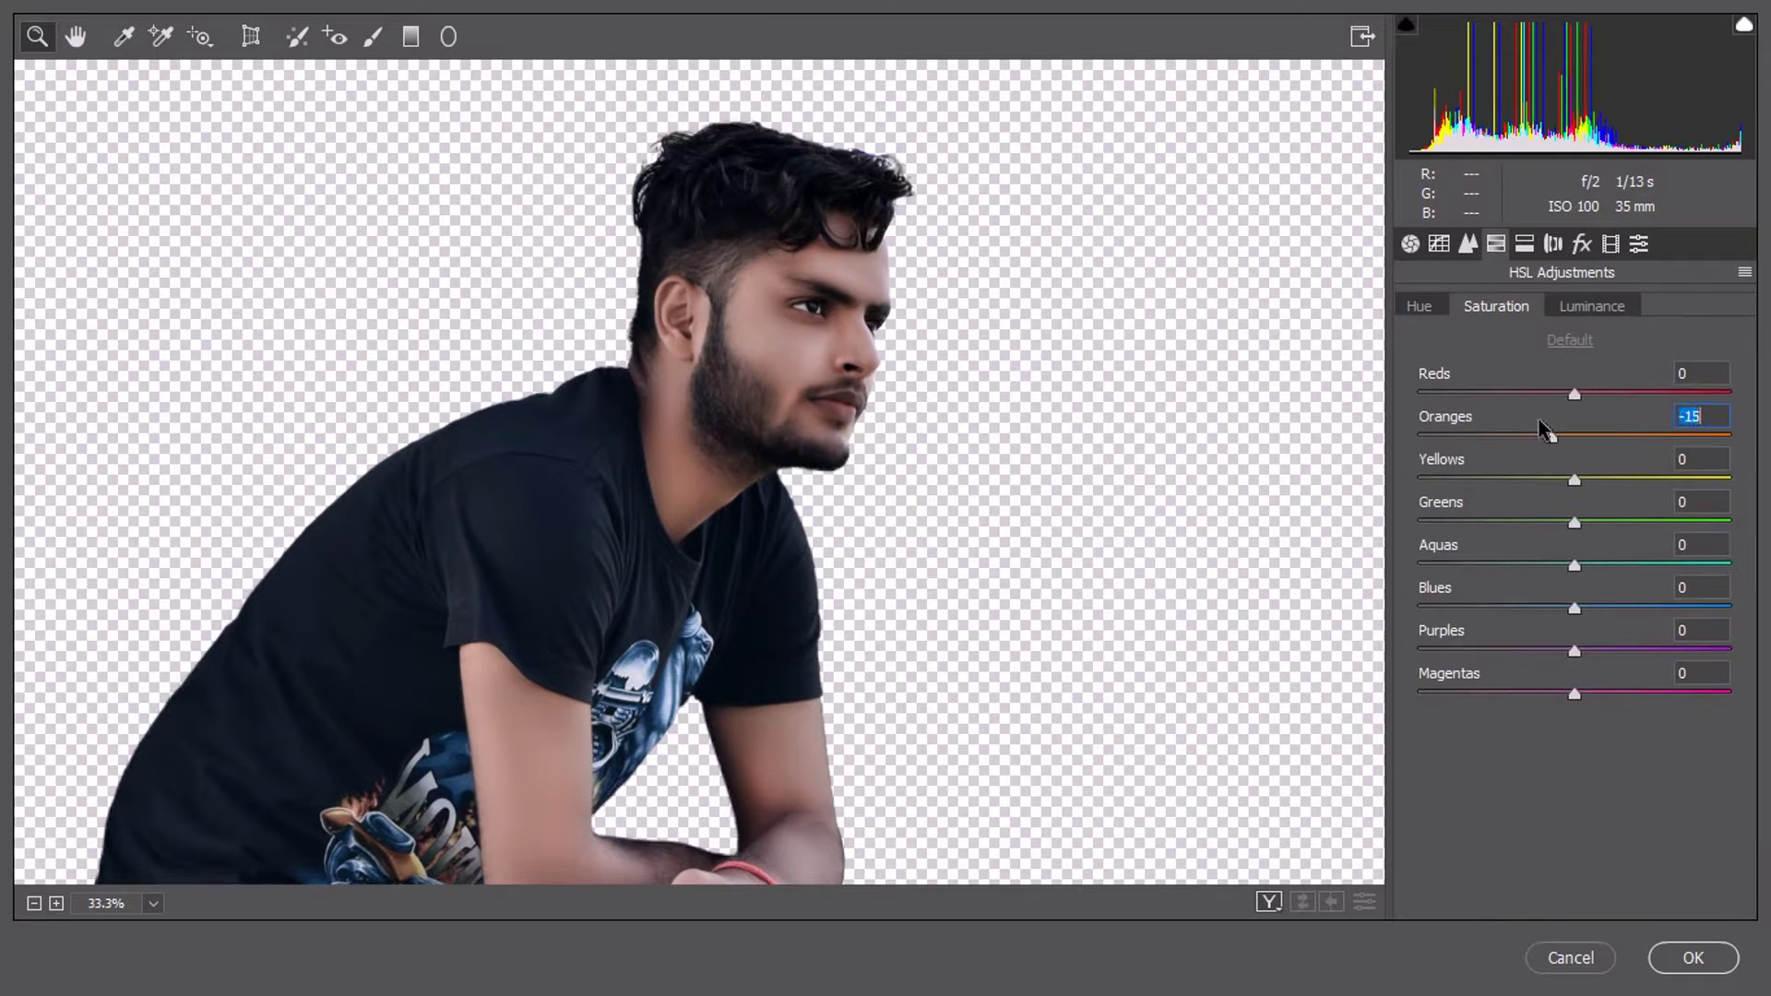
- Set Camera Raw Oranges saturation -15 and luminance +22, fit the preview, and apply
click(1591, 305)
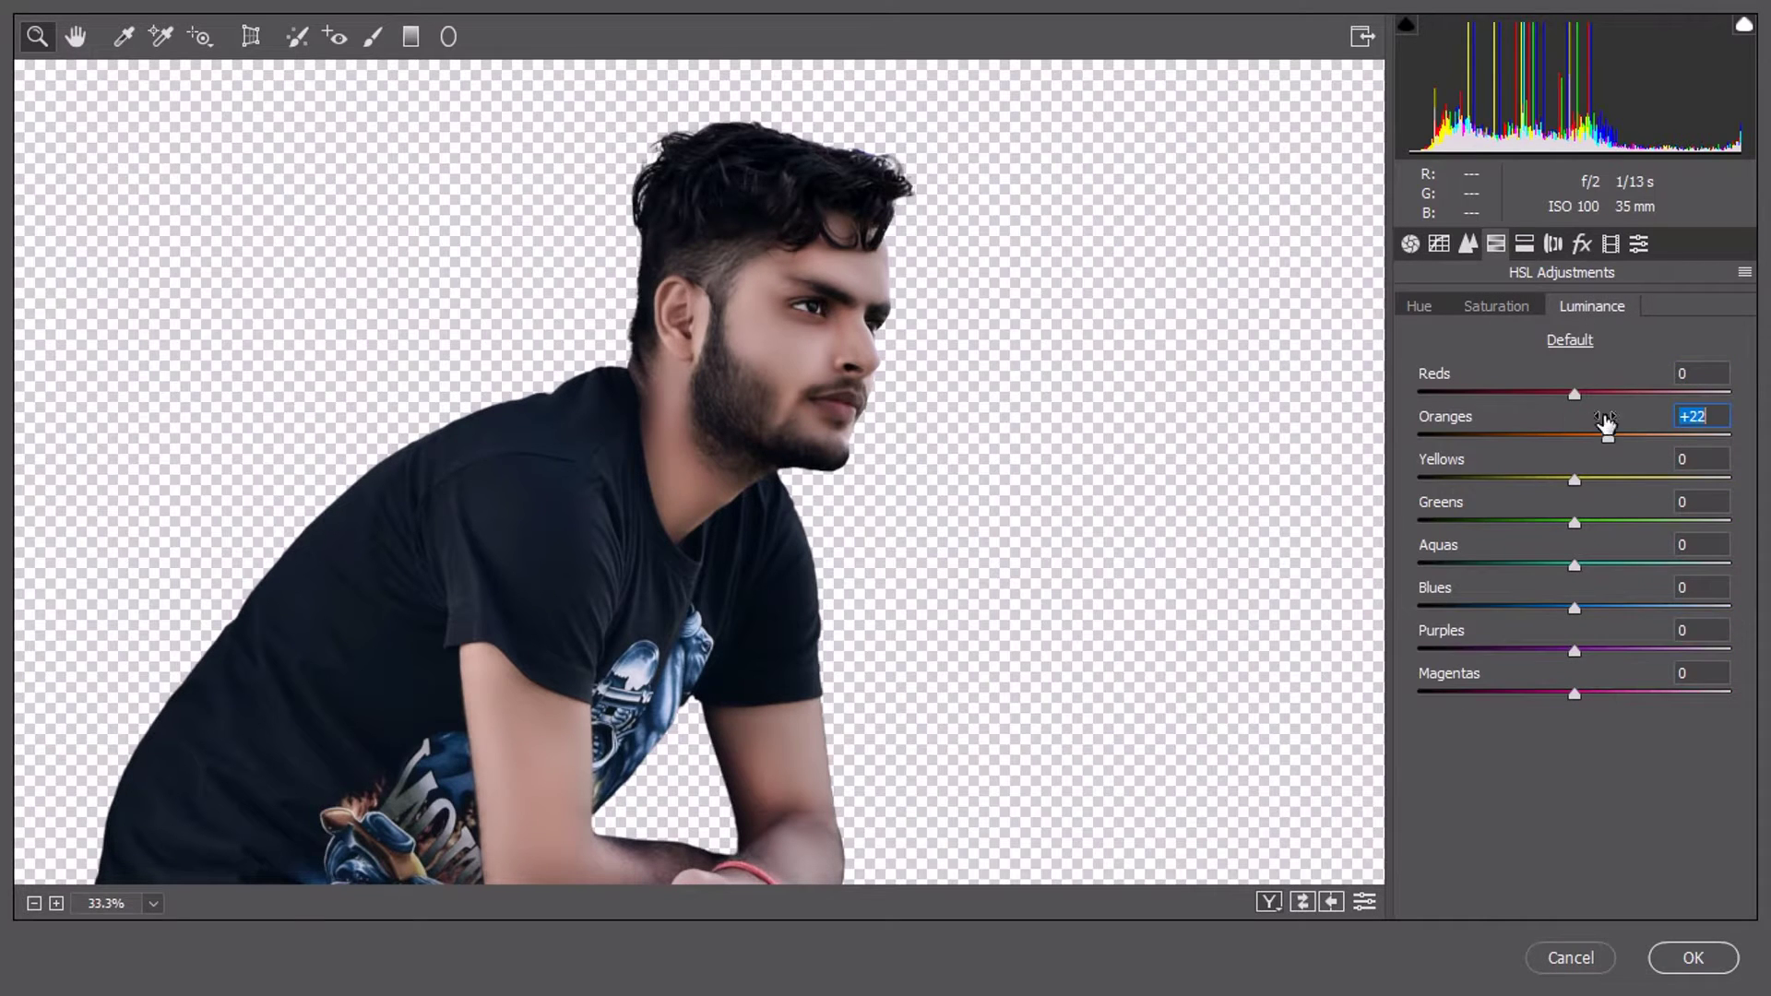
click(1418, 305)
right_click(1085, 55)
click(1162, 442)
click(1410, 243)
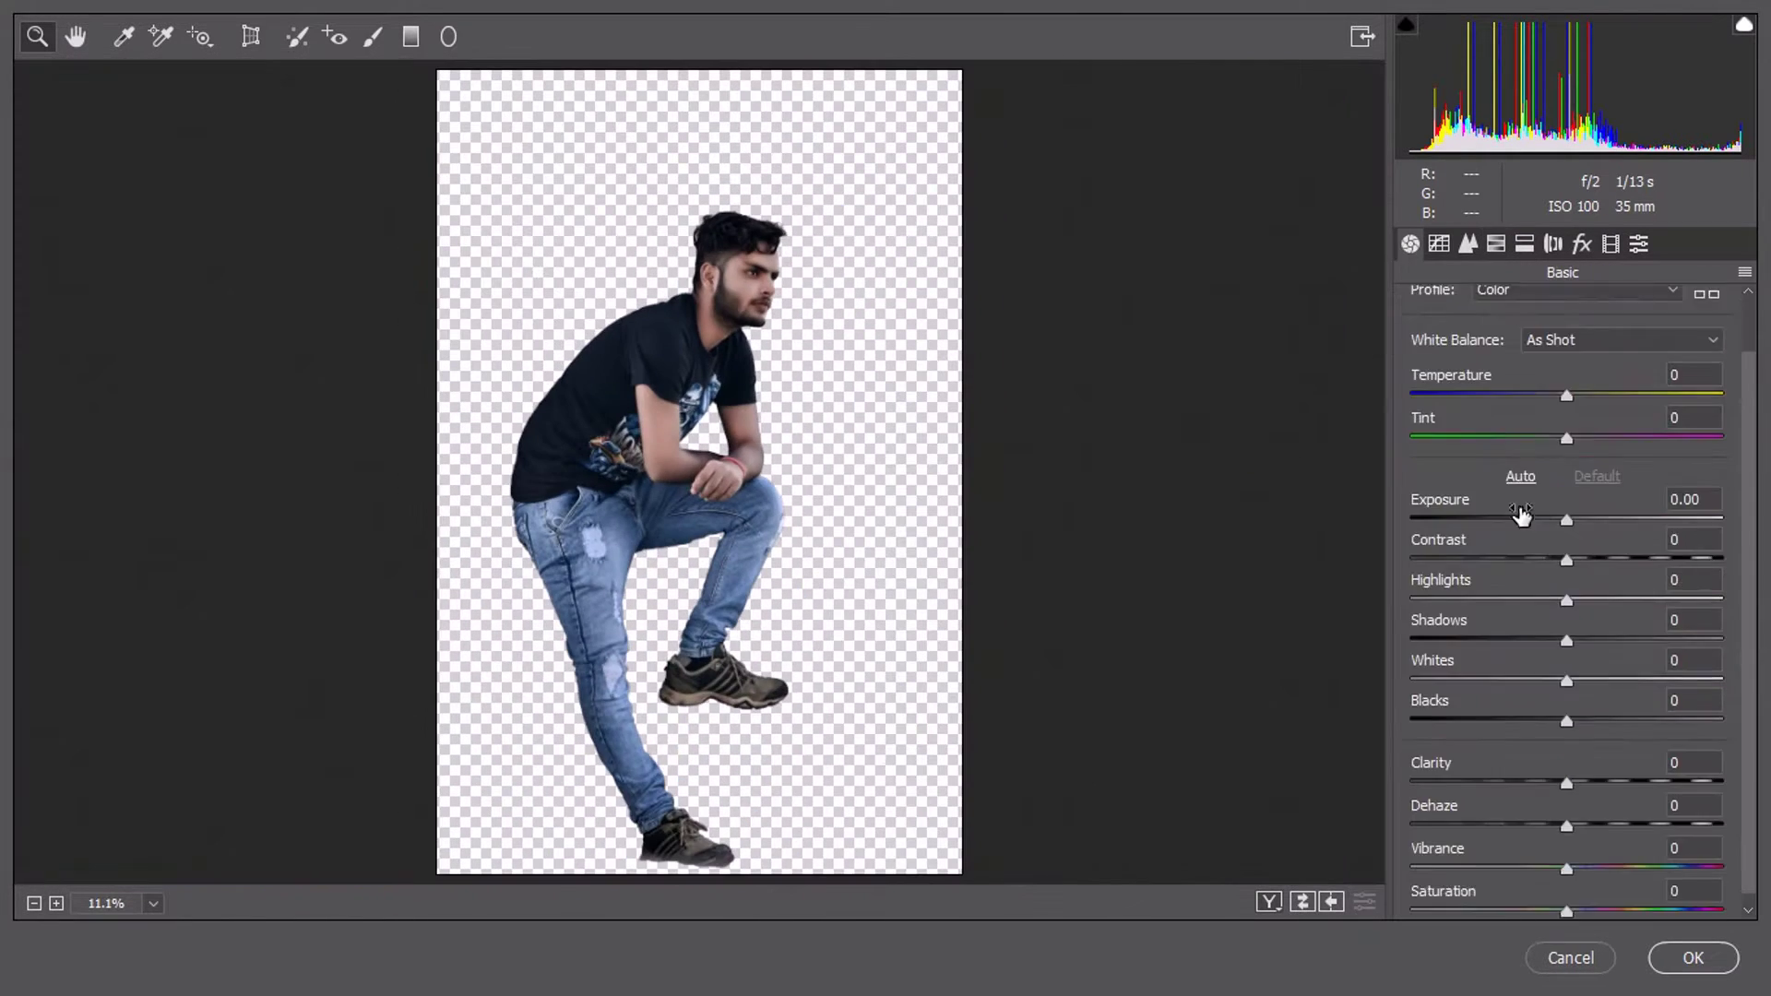
scroll(1518, 513, down, 1)
click(1679, 954)
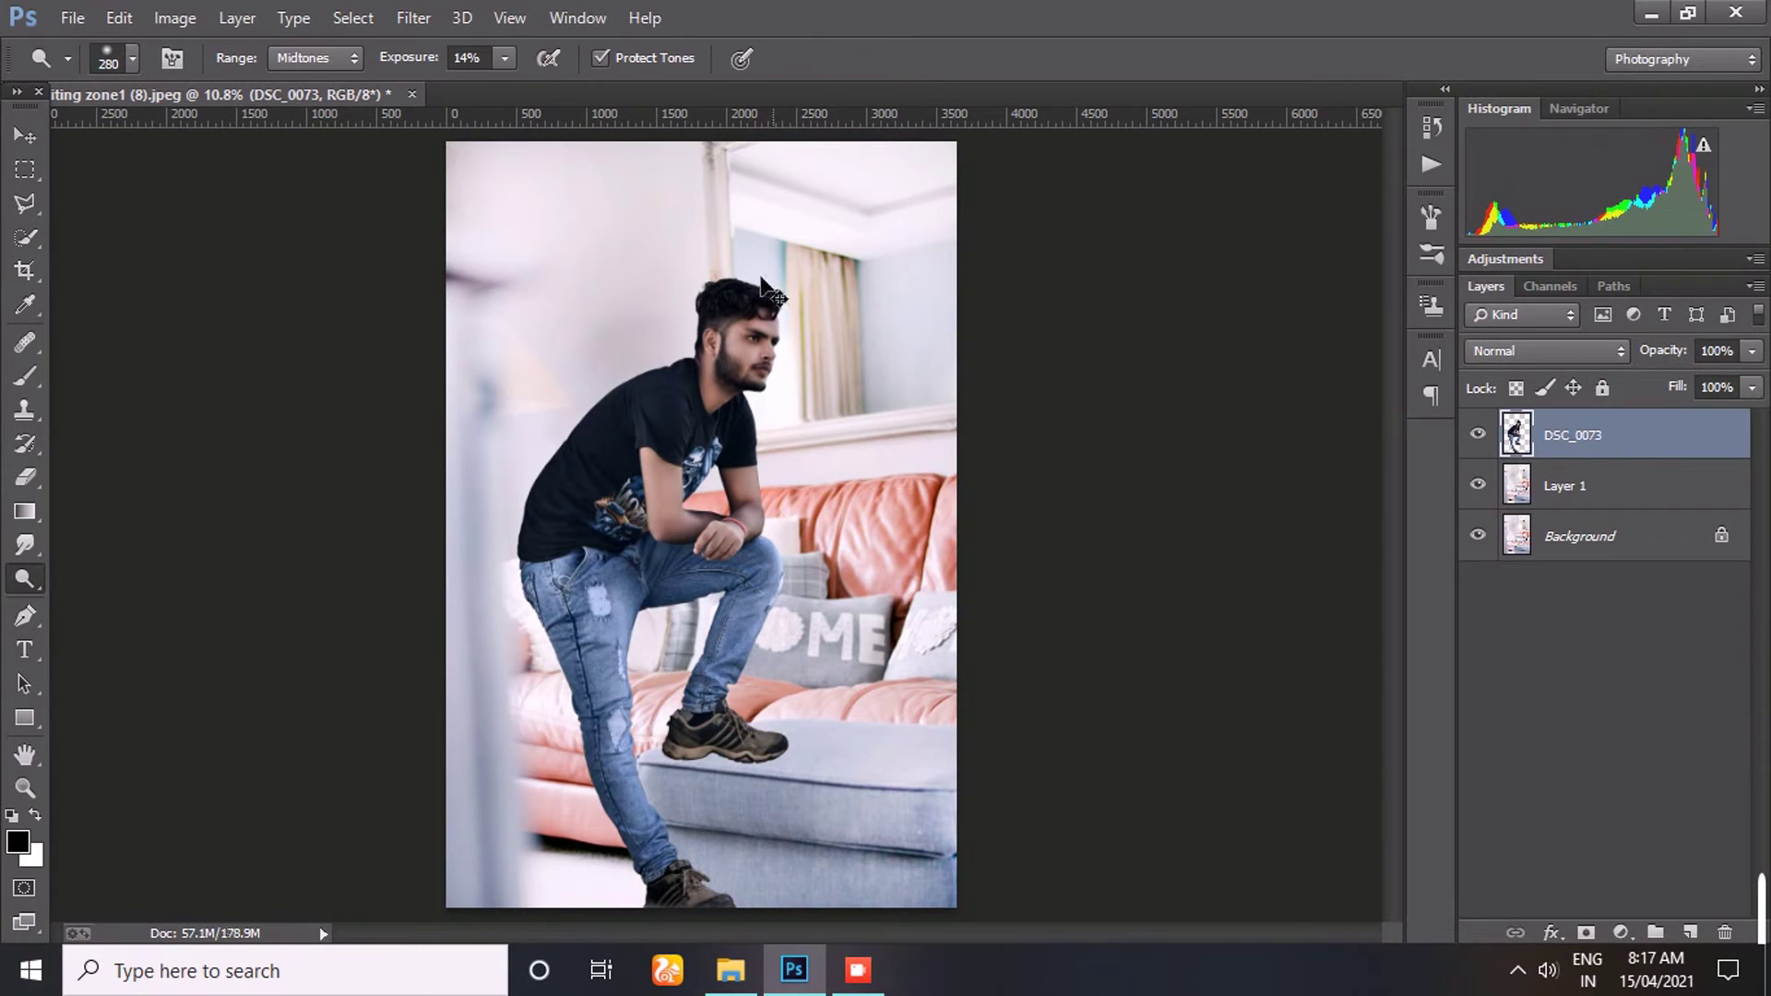
- Duplicate the man layer and erase the rough hair edges with a small eraser
key(ctrl+j)
scroll(761, 278, up, 6)
key(ctrl+e)
key(e)
right_click(976, 299)
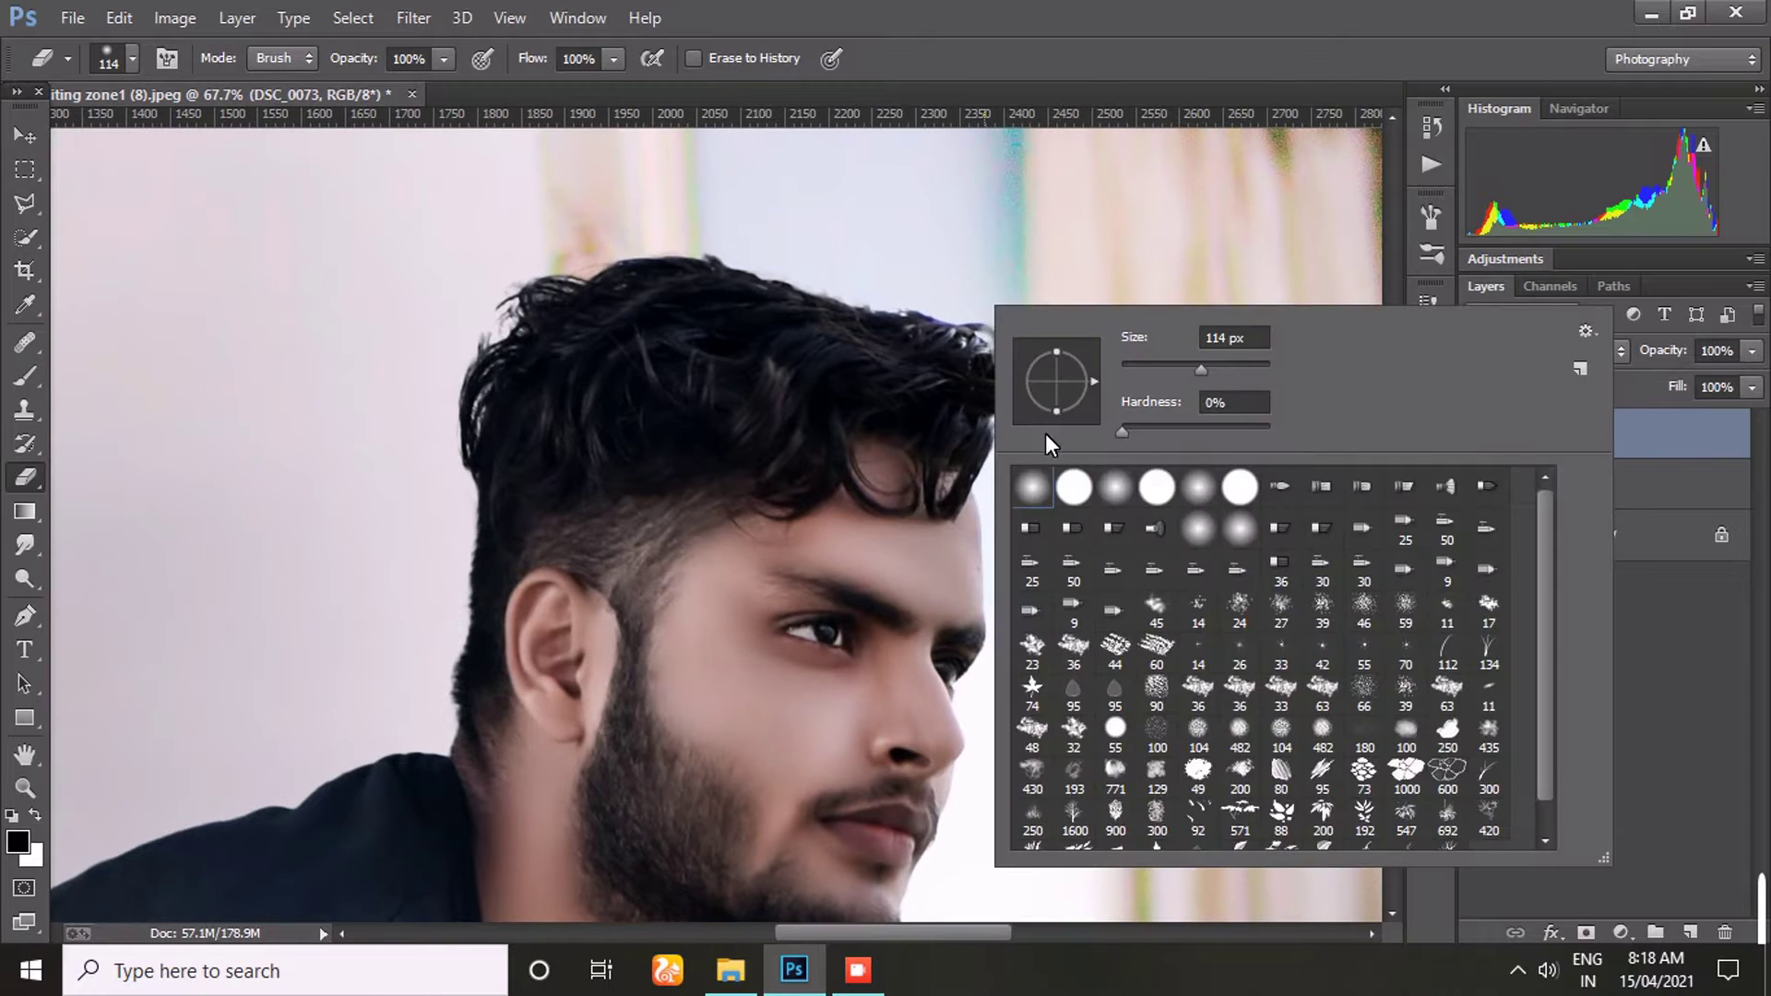
key(Return)
scroll(1042, 468, up, 1)
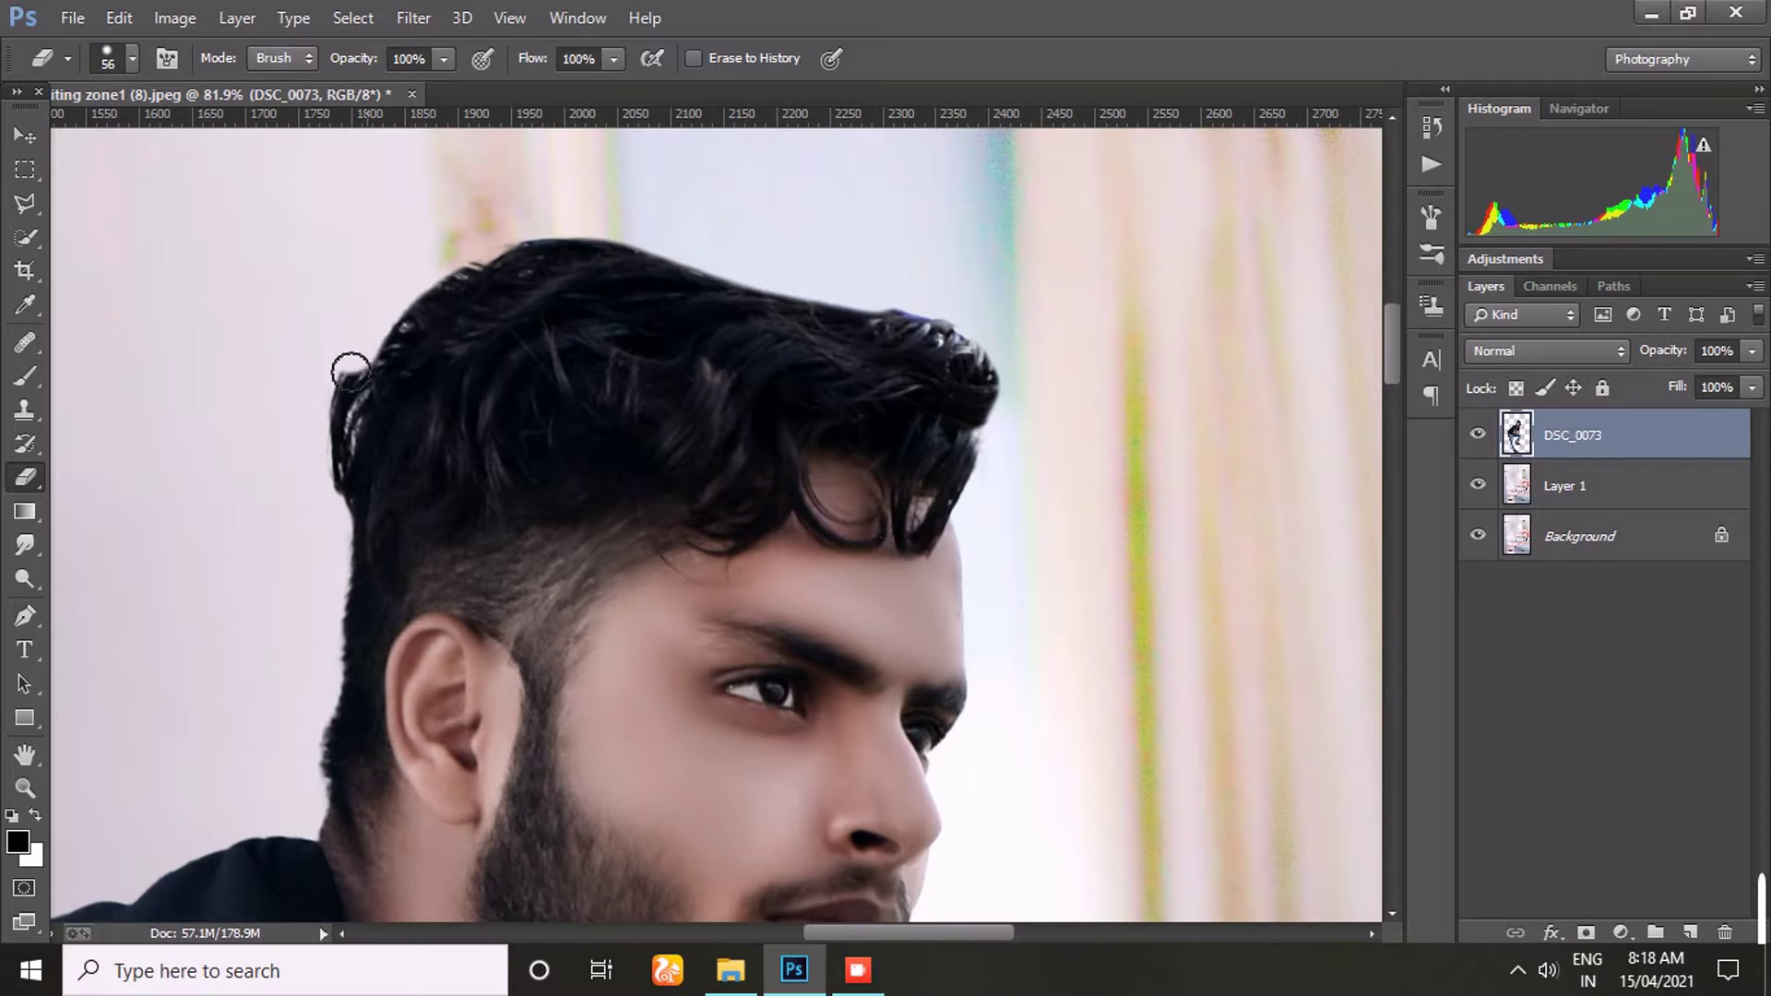
scroll(766, 327, down, 1)
- Duplicate the cutout again and smudge the hair edges into soft strands
key(ctrl+j)
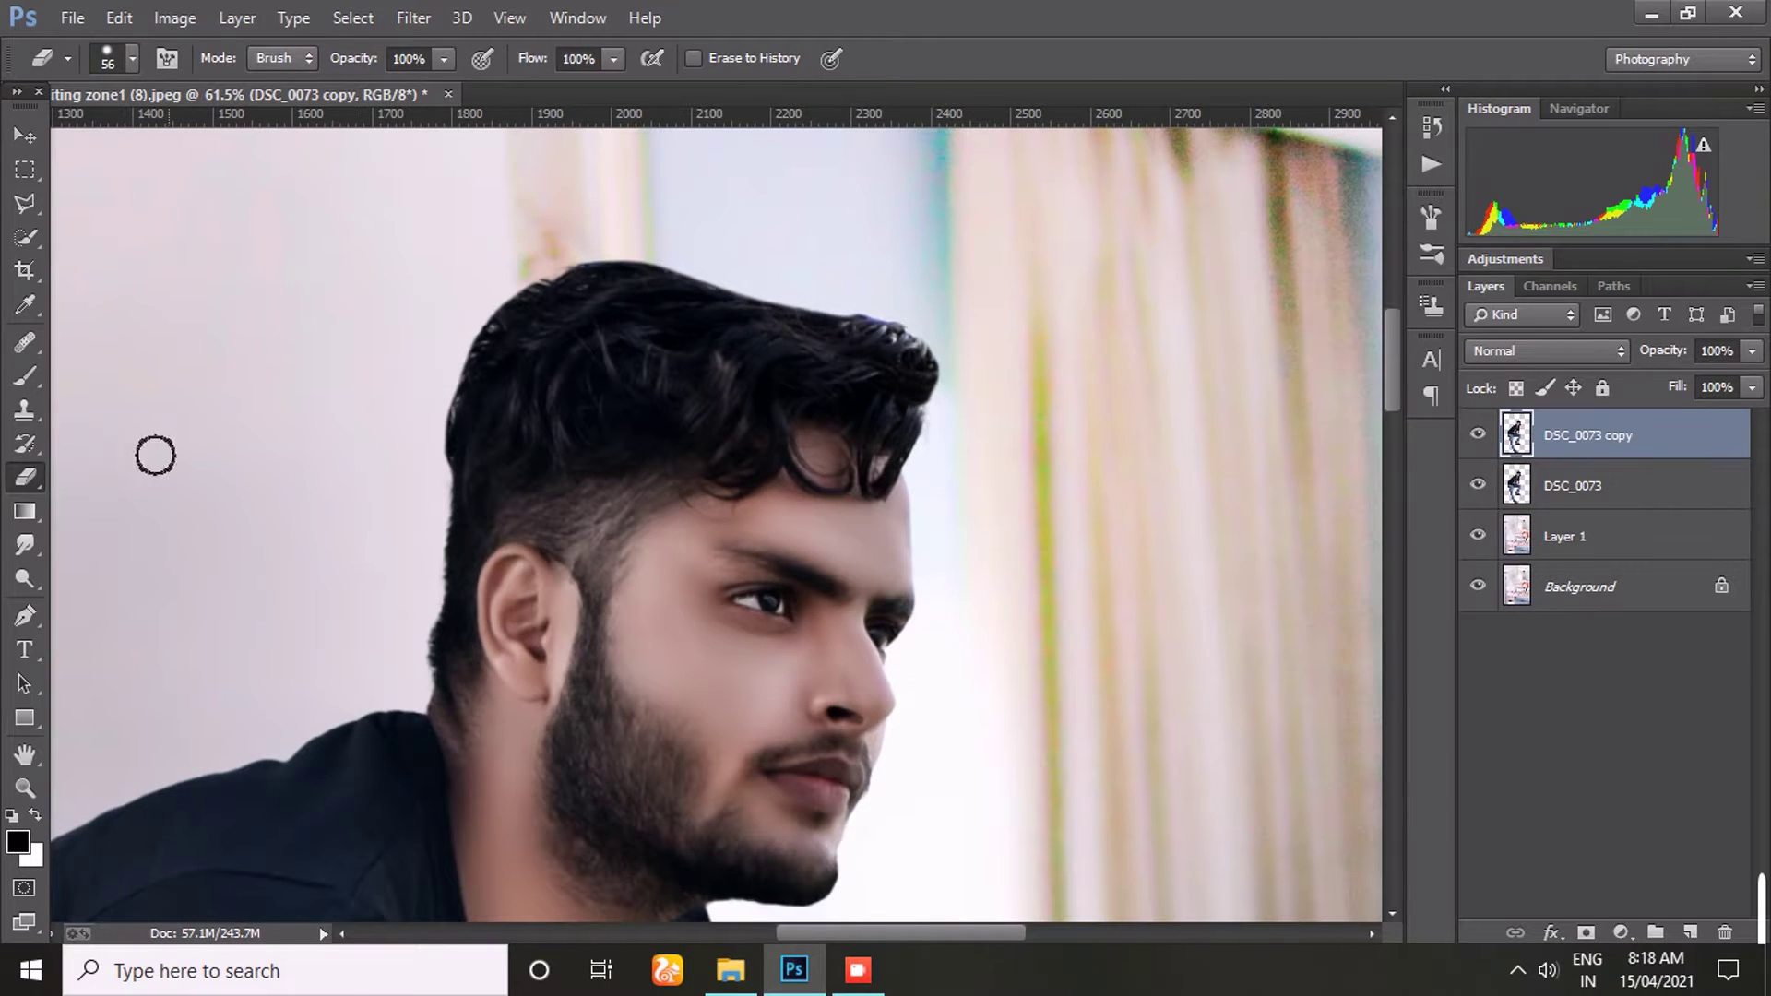
key(r)
scroll(904, 322, up, 1)
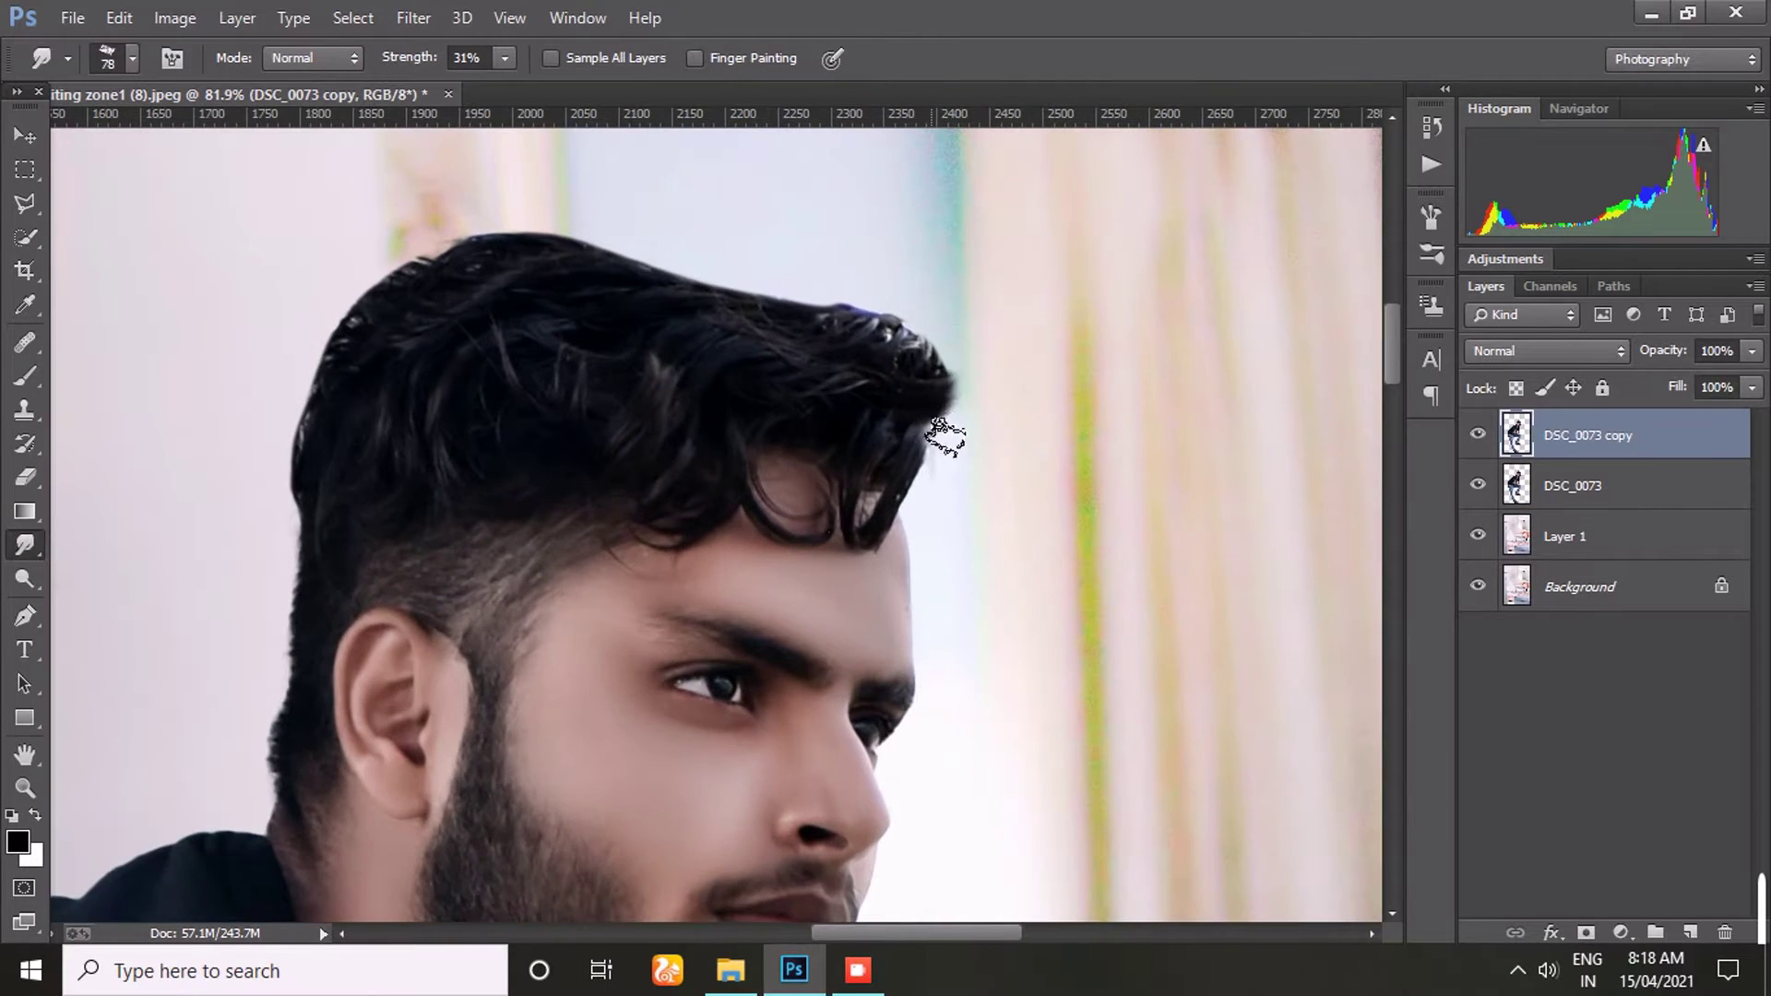
scroll(881, 360, down, 1)
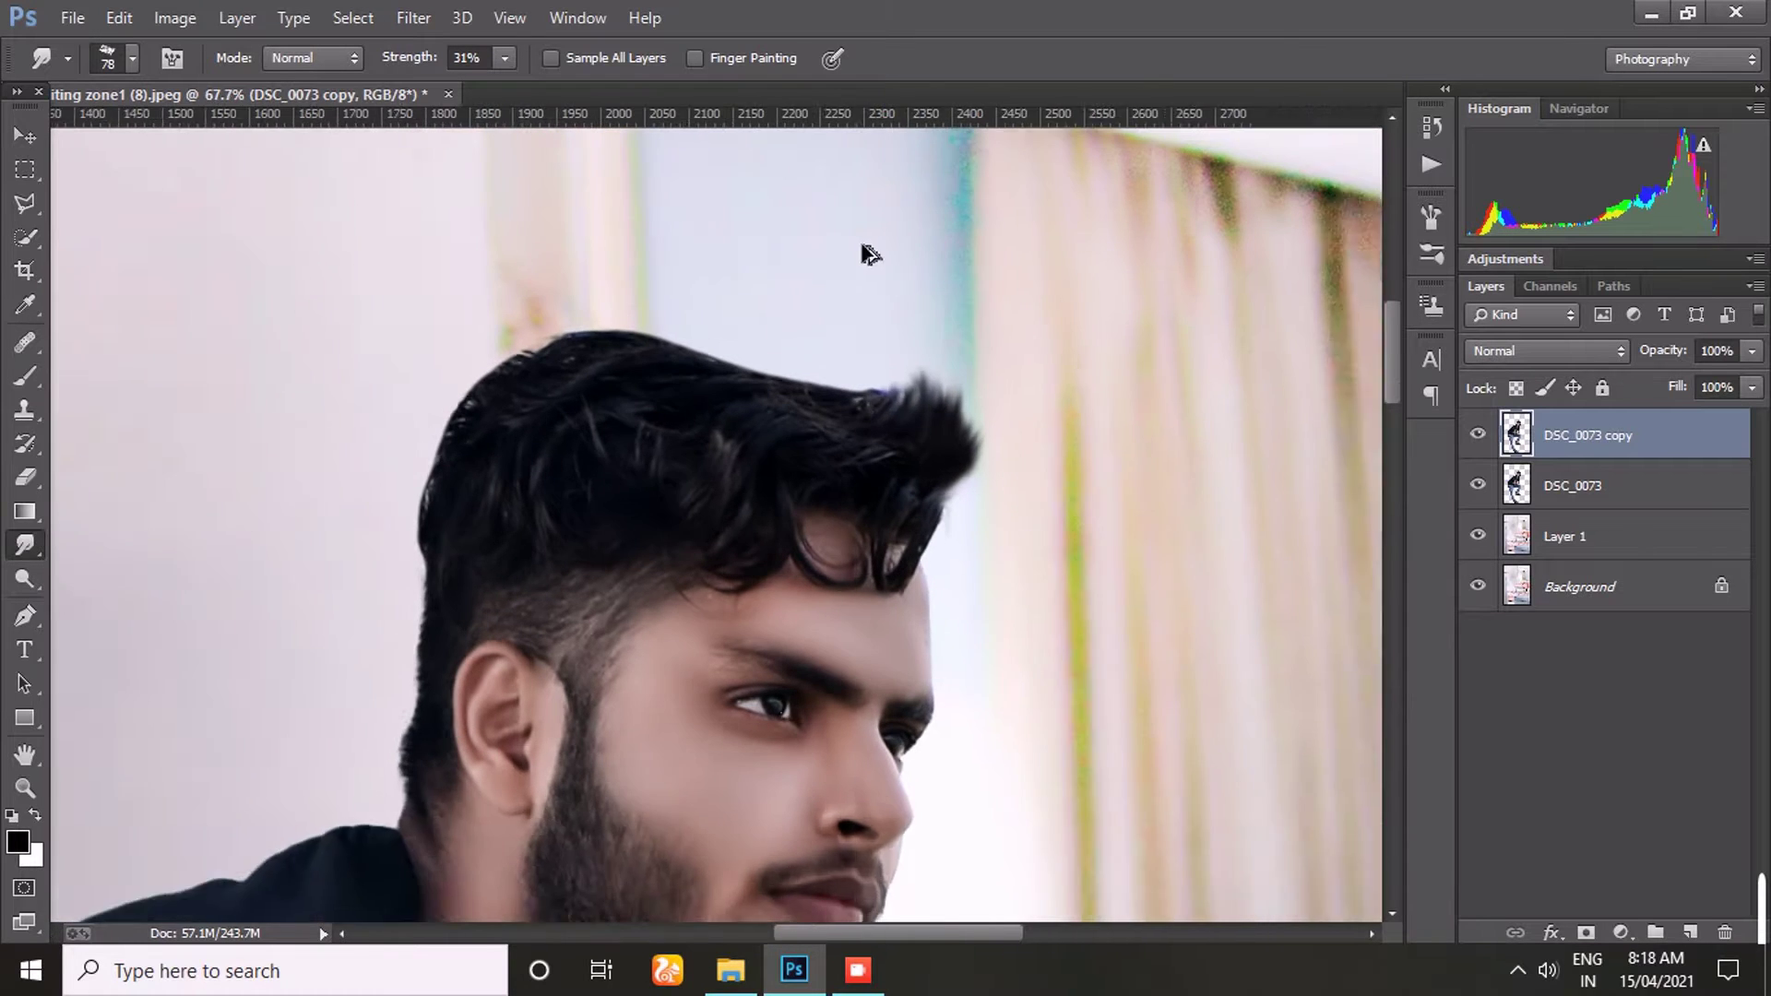
scroll(861, 252, up, 1)
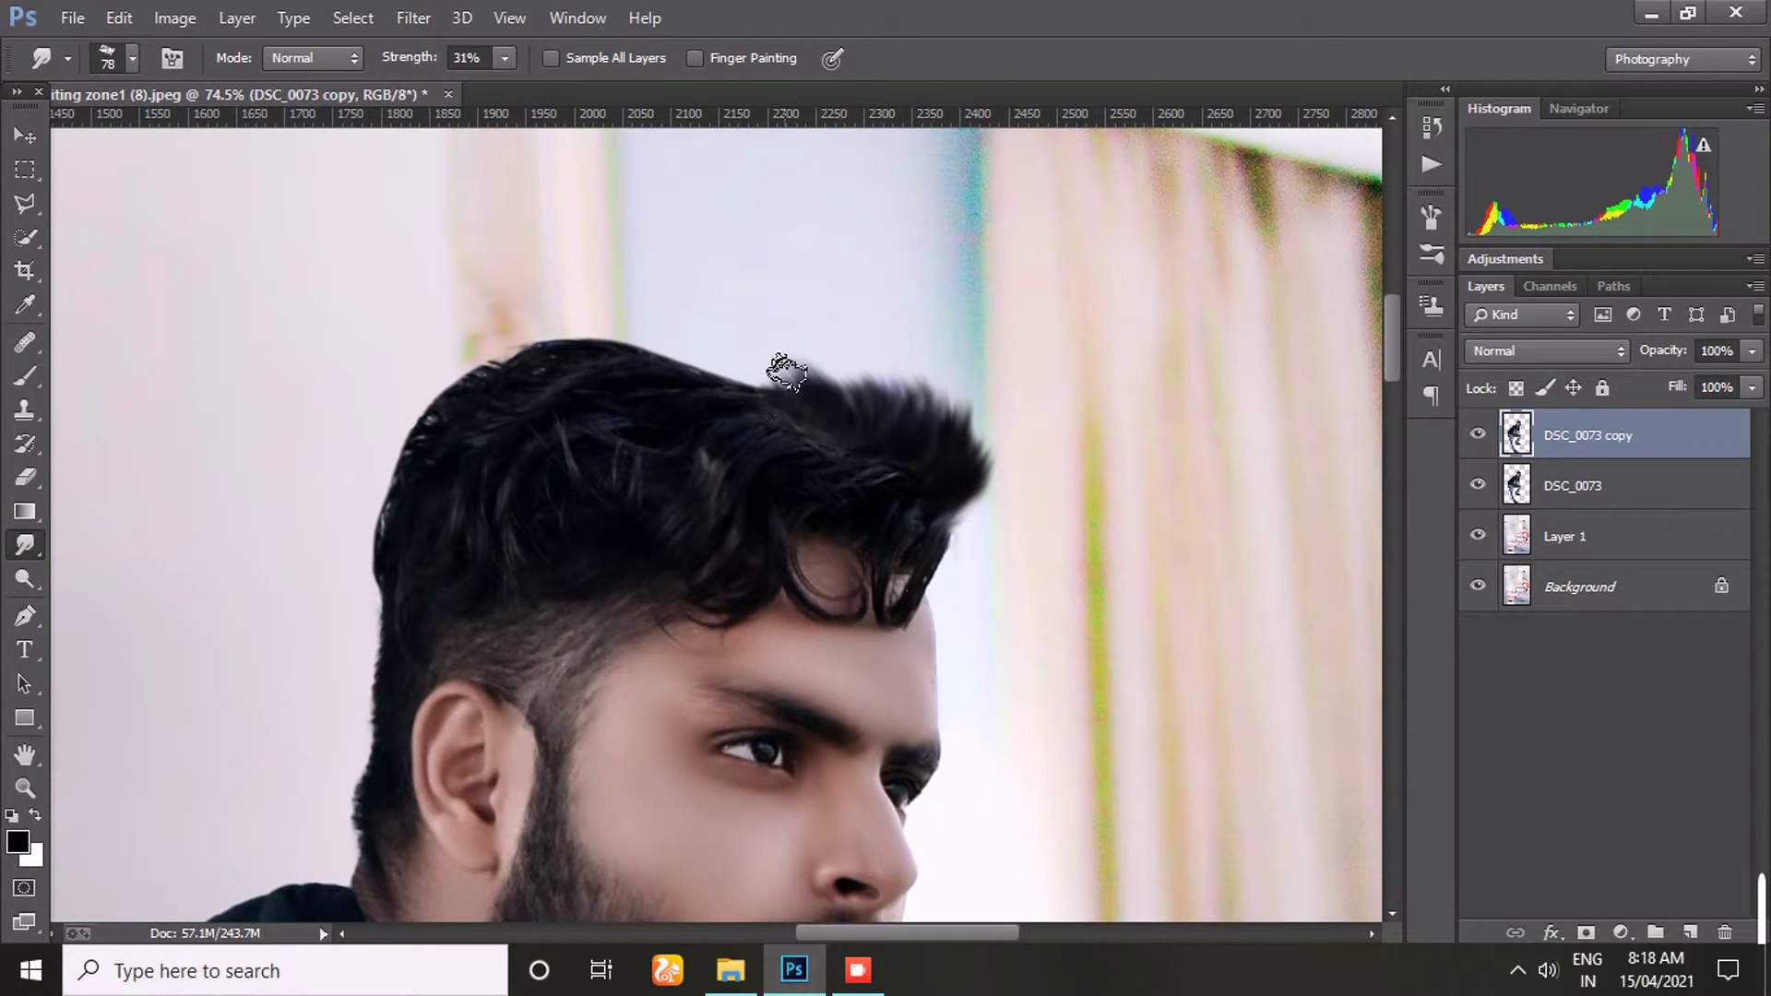
scroll(570, 327, down, 1)
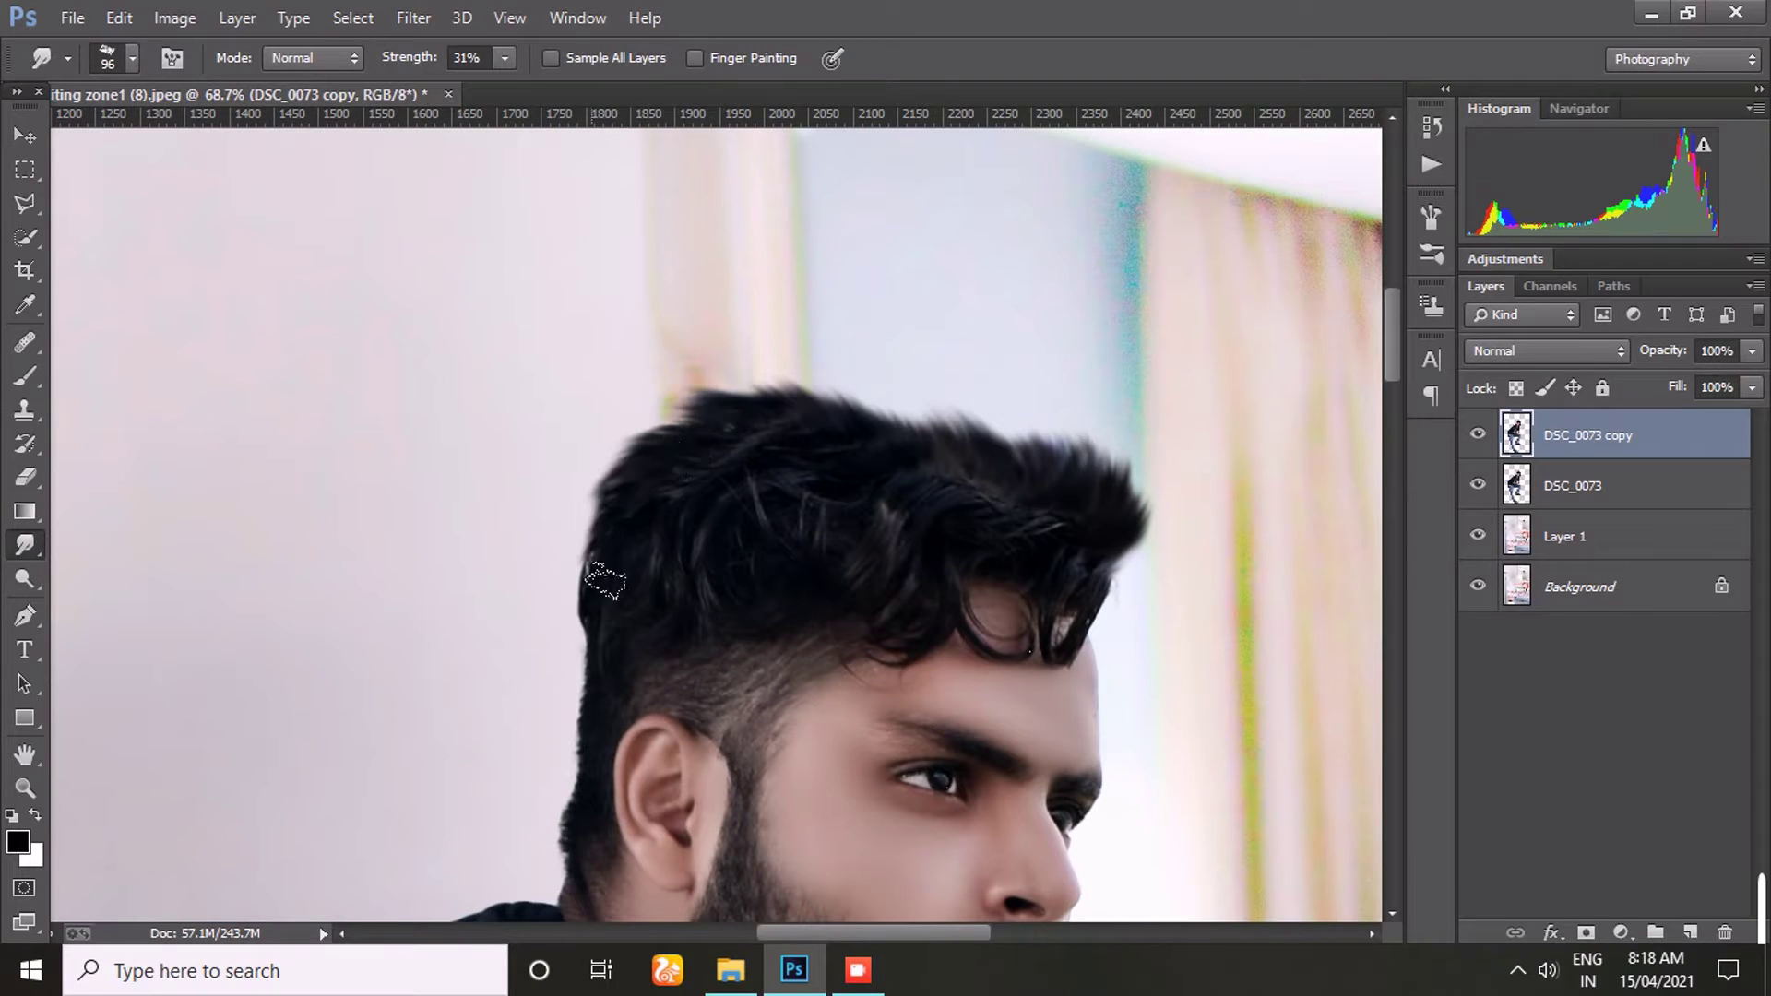
scroll(621, 688, down, 1)
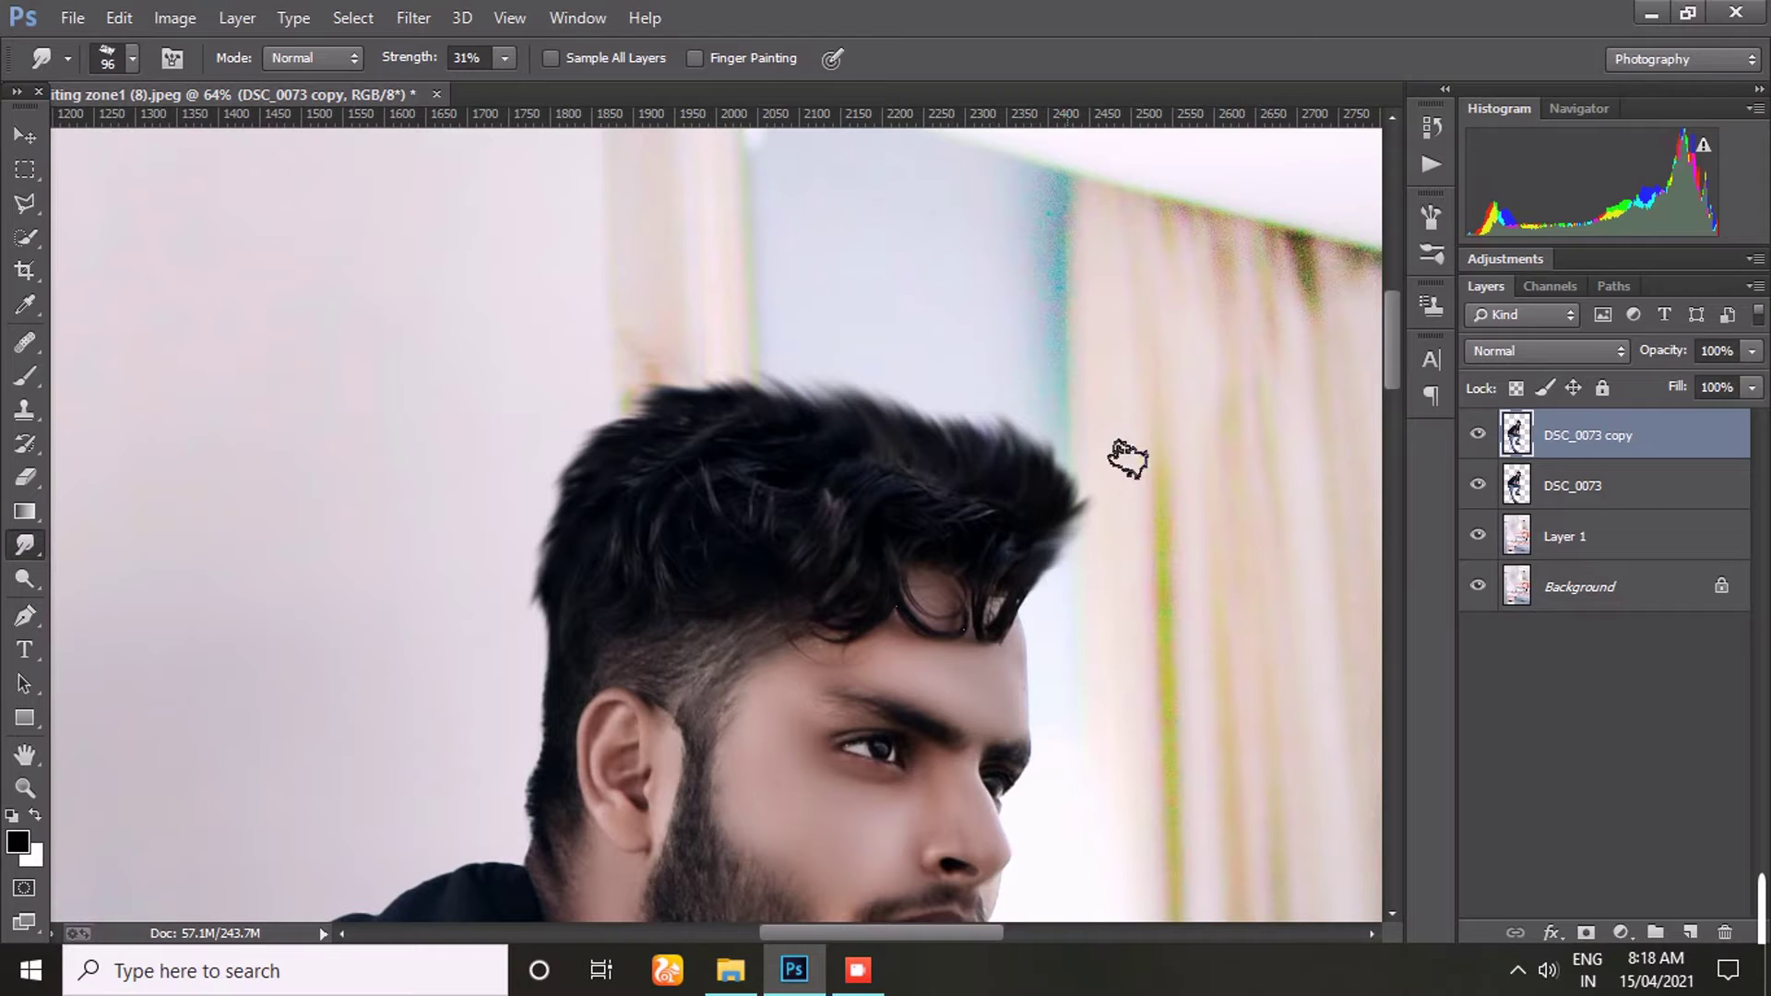
- Merge the man's two cutout layers and bring up the source-images folder
key(ctrl+0)
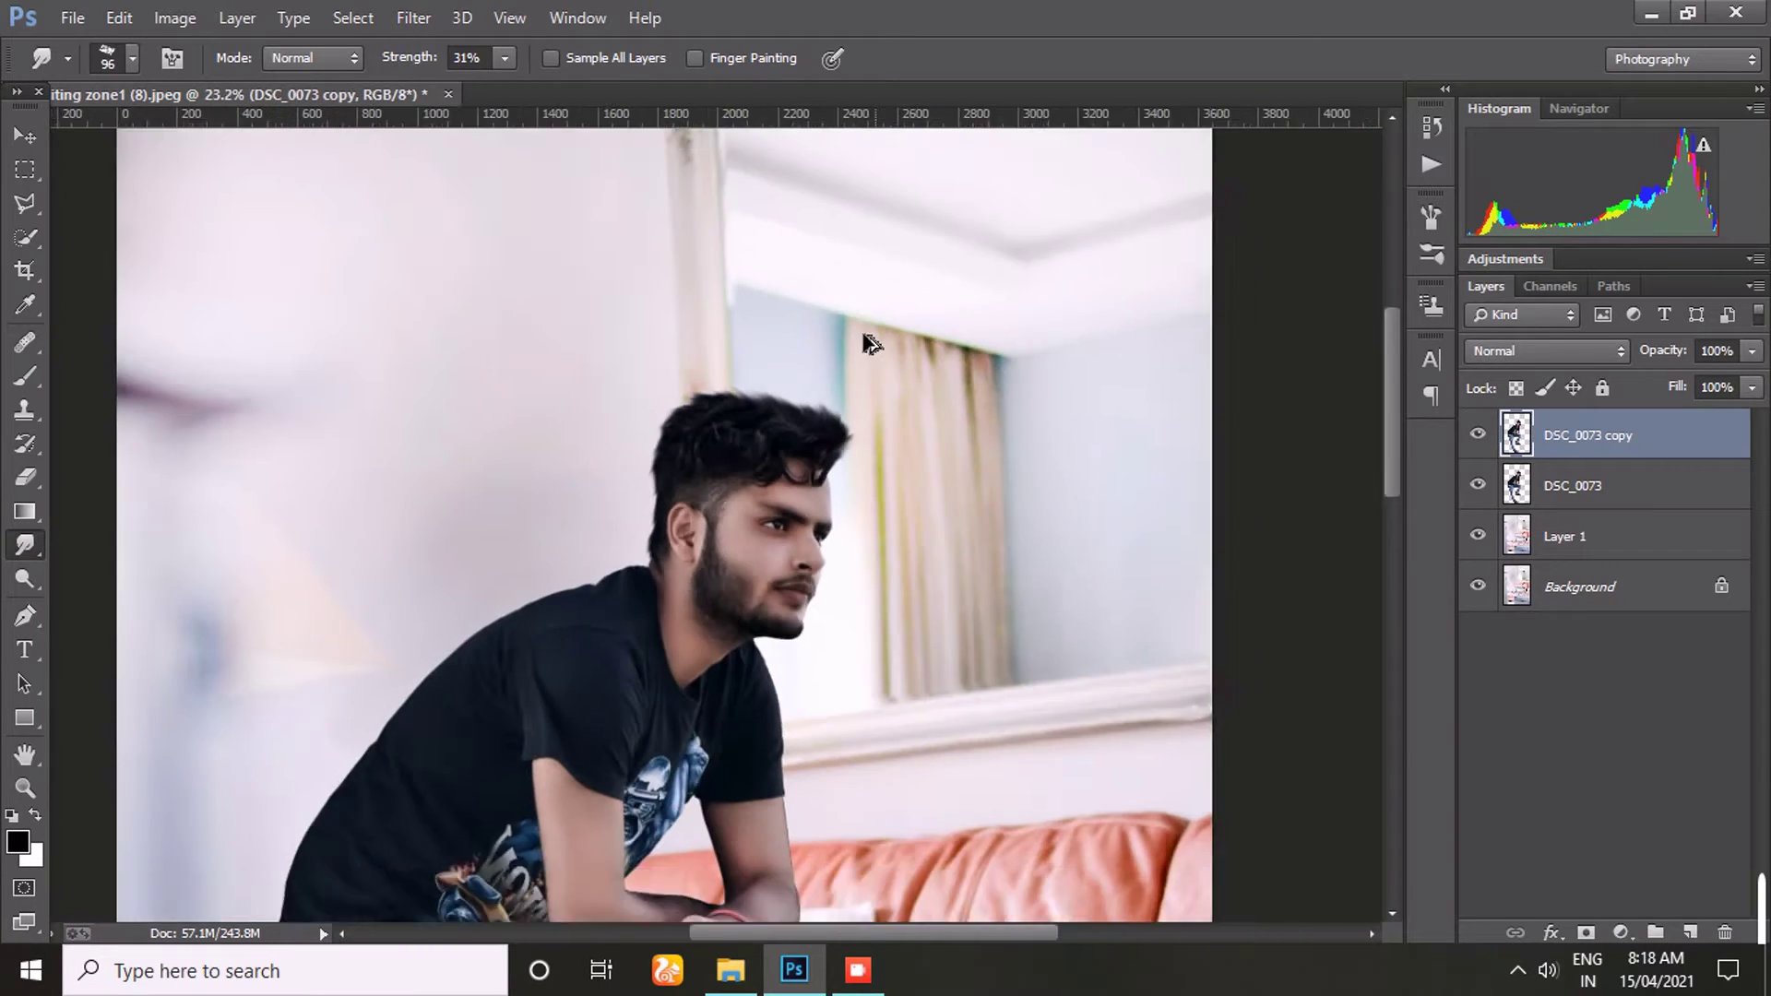
click(18, 237)
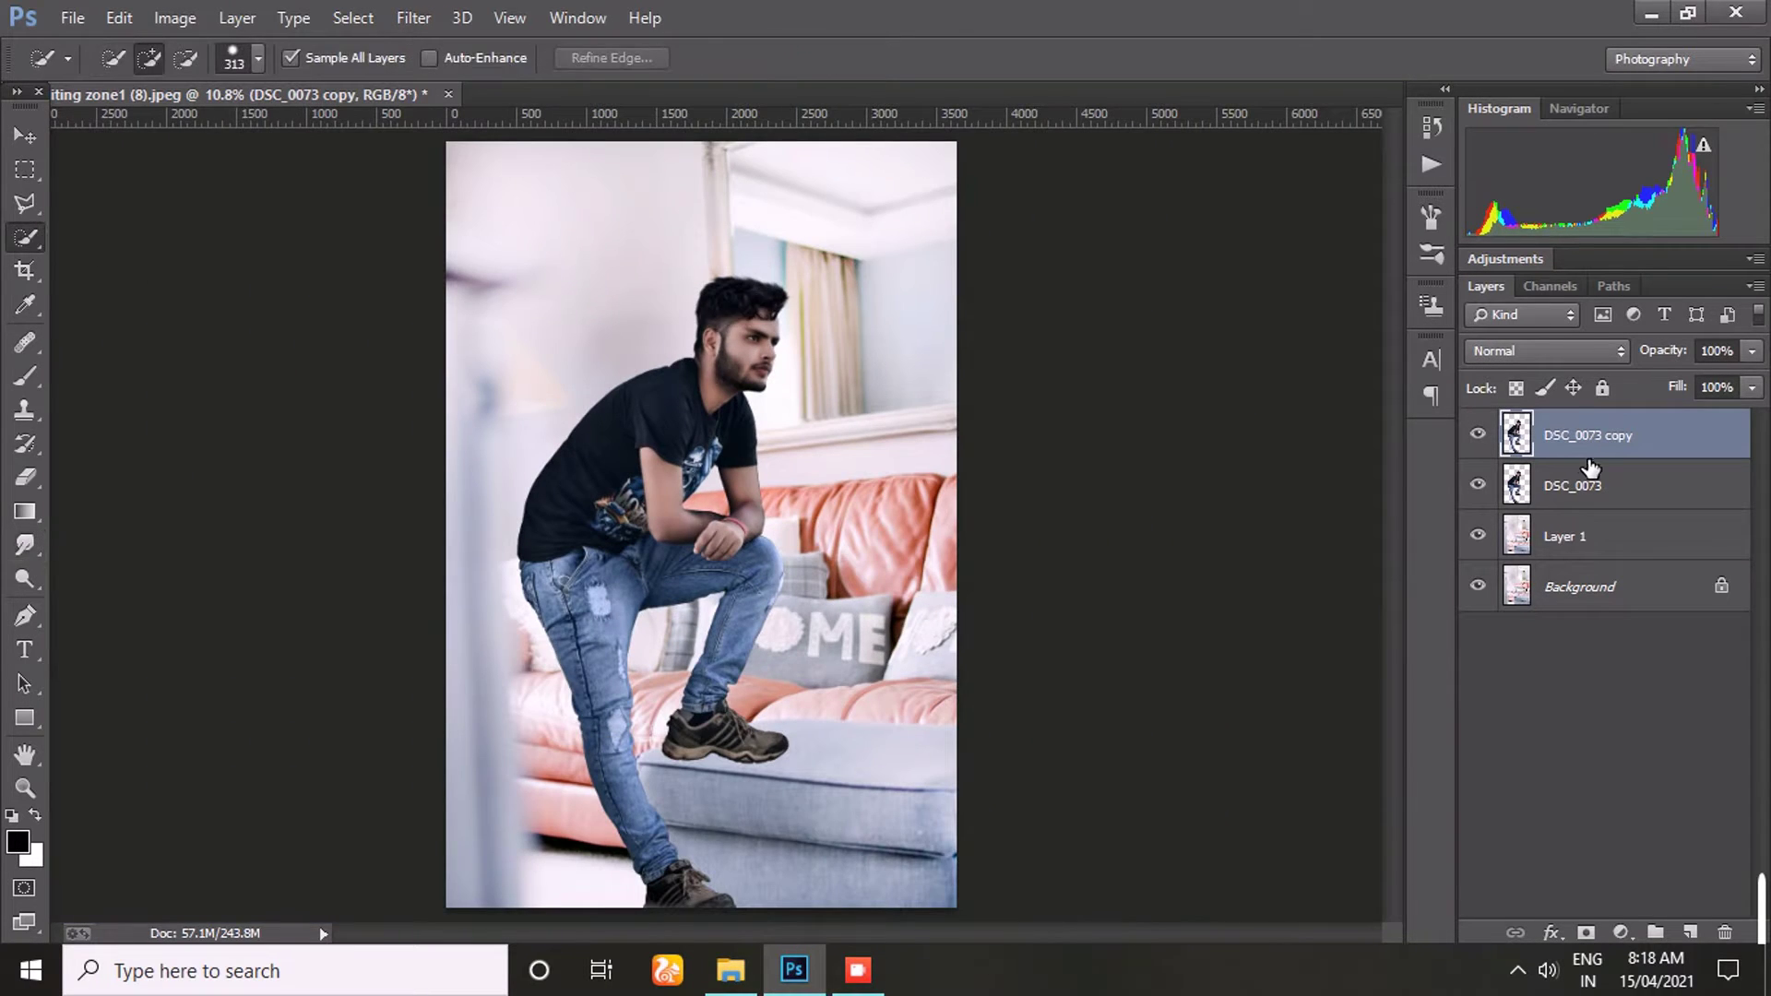
right_click(1591, 468)
click(1119, 739)
click(731, 969)
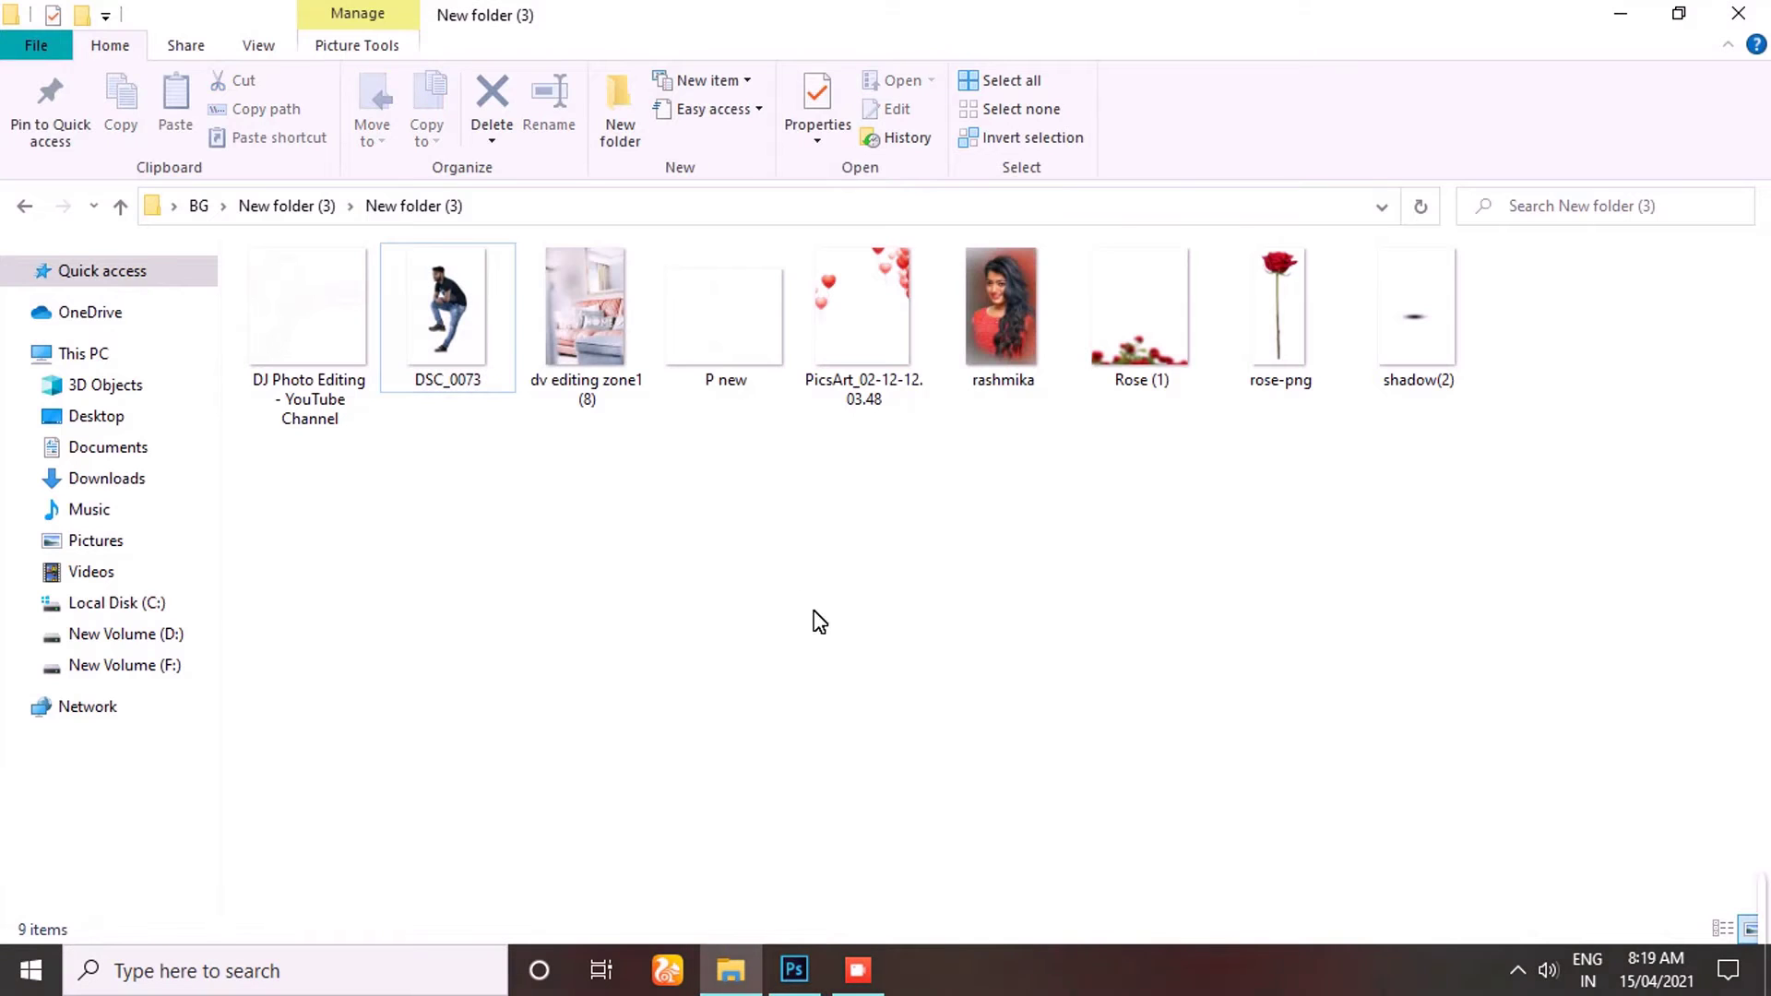
- Place the woman's portrait, move its layer below the man, and rasterize it
drag(1001, 304, 745, 647)
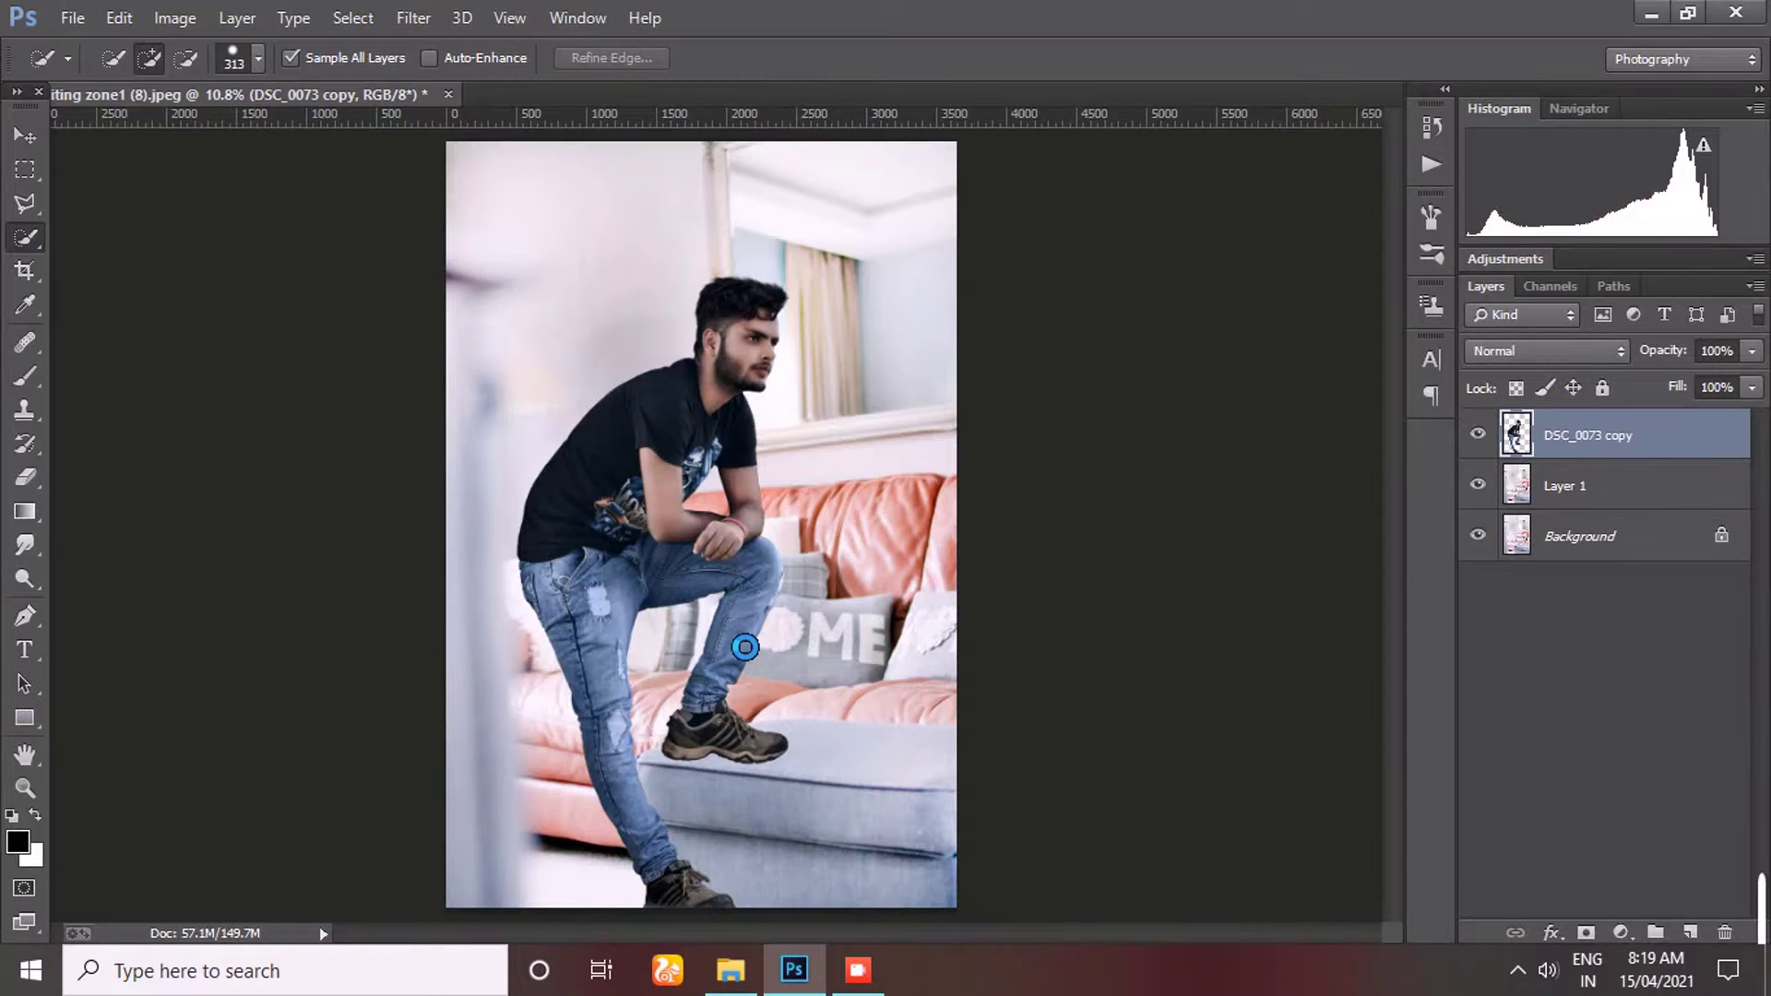
mouse_move(1030, 819)
mouse_down()
mouse_move(754, 366)
mouse_move(956, 485)
mouse_up()
key(Return)
key(w)
drag(1568, 435, 1563, 507)
right_click(1559, 467)
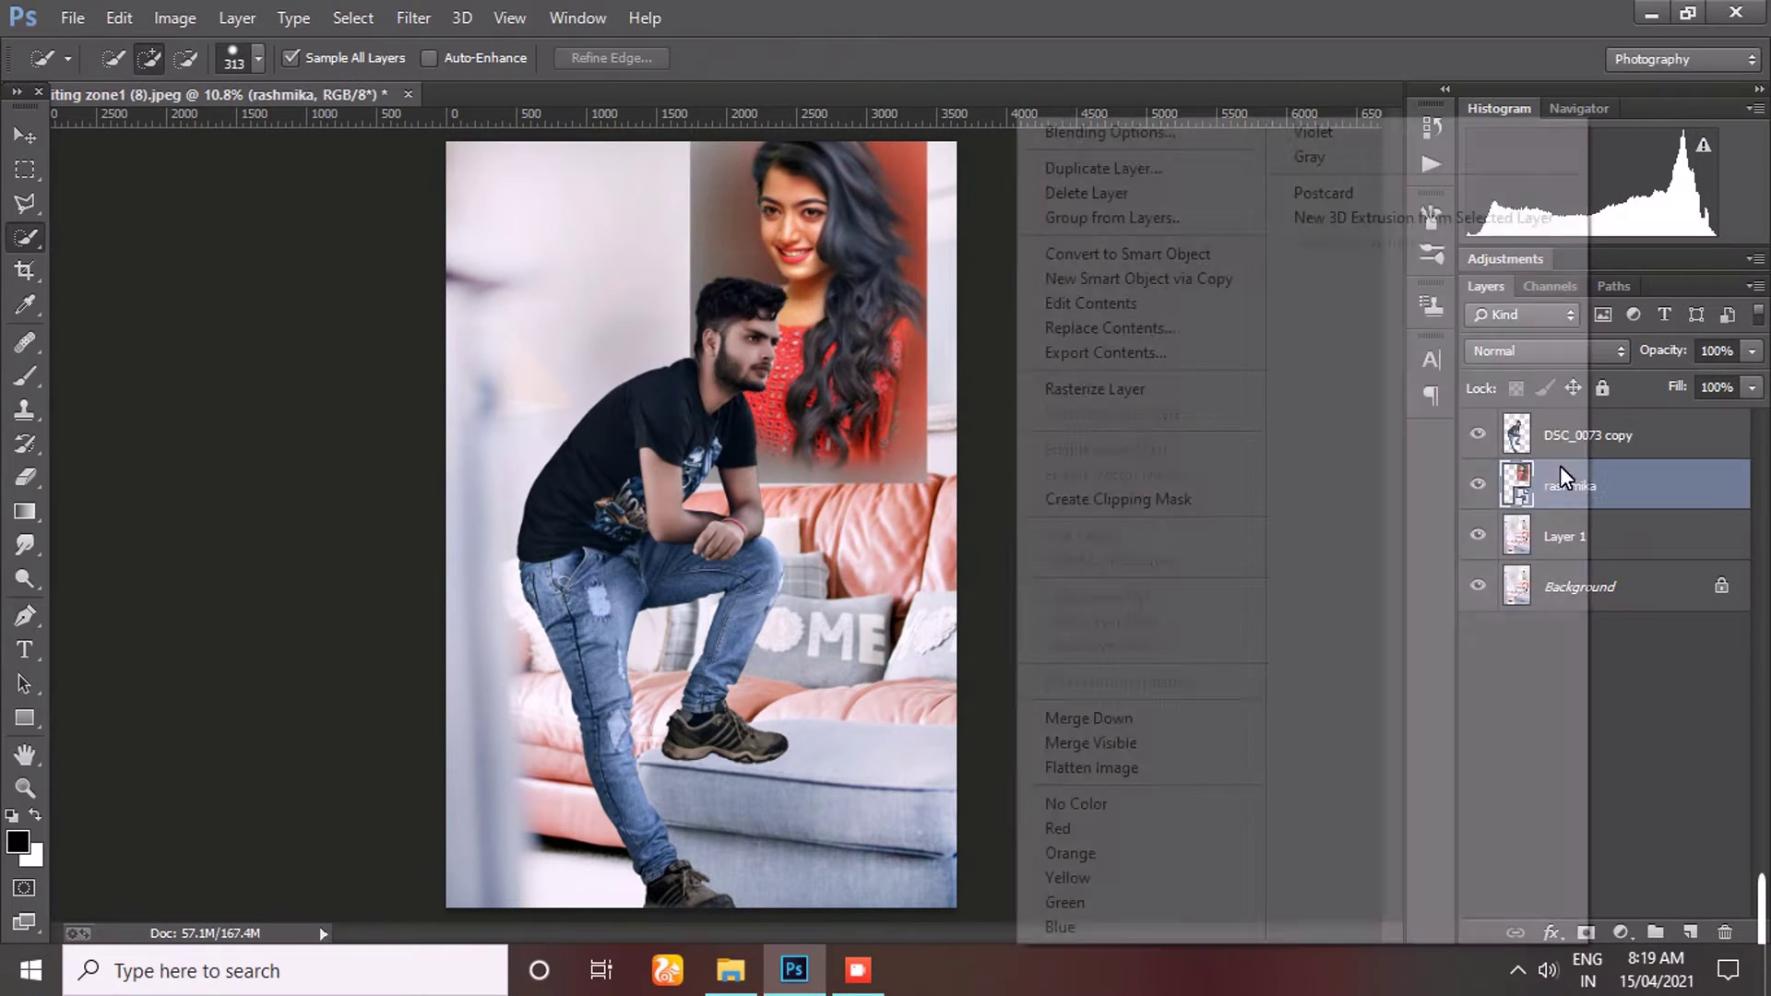
click(1095, 388)
key(v)
- Resize the portrait over the upper right, trying Overlay and Multiply before keeping Normal
key(ctrl+t)
mouse_move(957, 482)
mouse_down()
mouse_move(975, 536)
mouse_move(967, 509)
mouse_up()
click(1547, 350)
click(1547, 350)
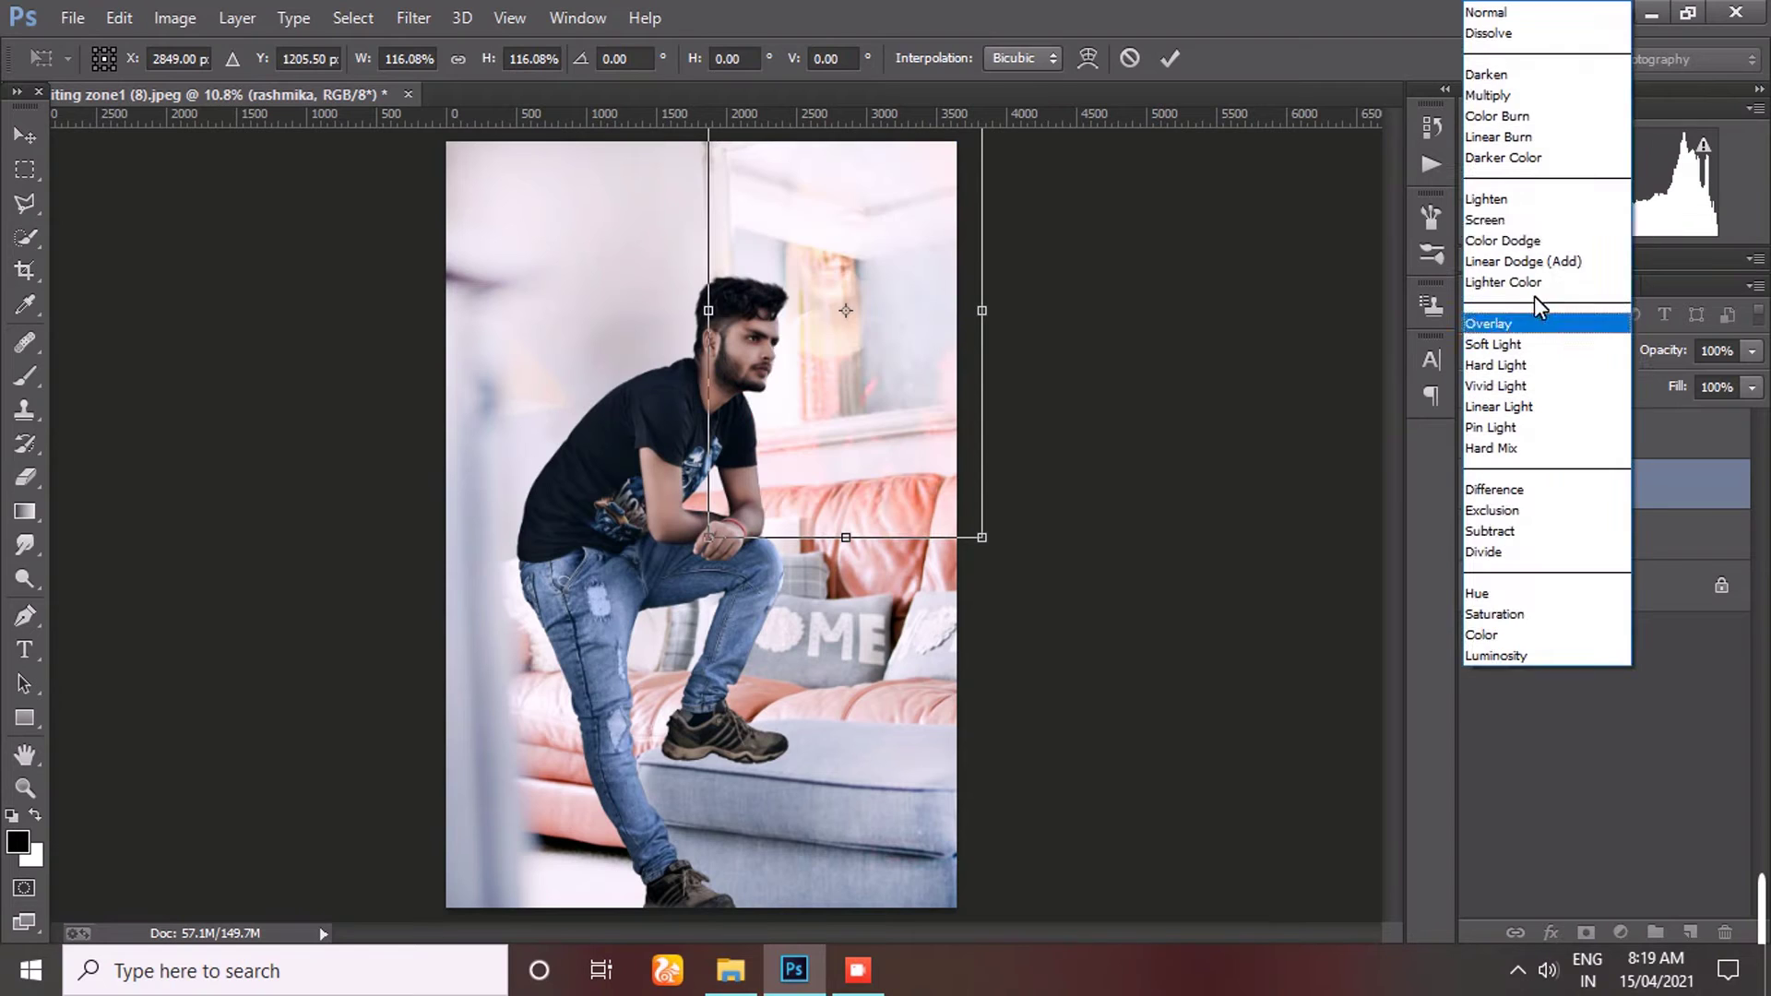
click(1496, 95)
click(1531, 353)
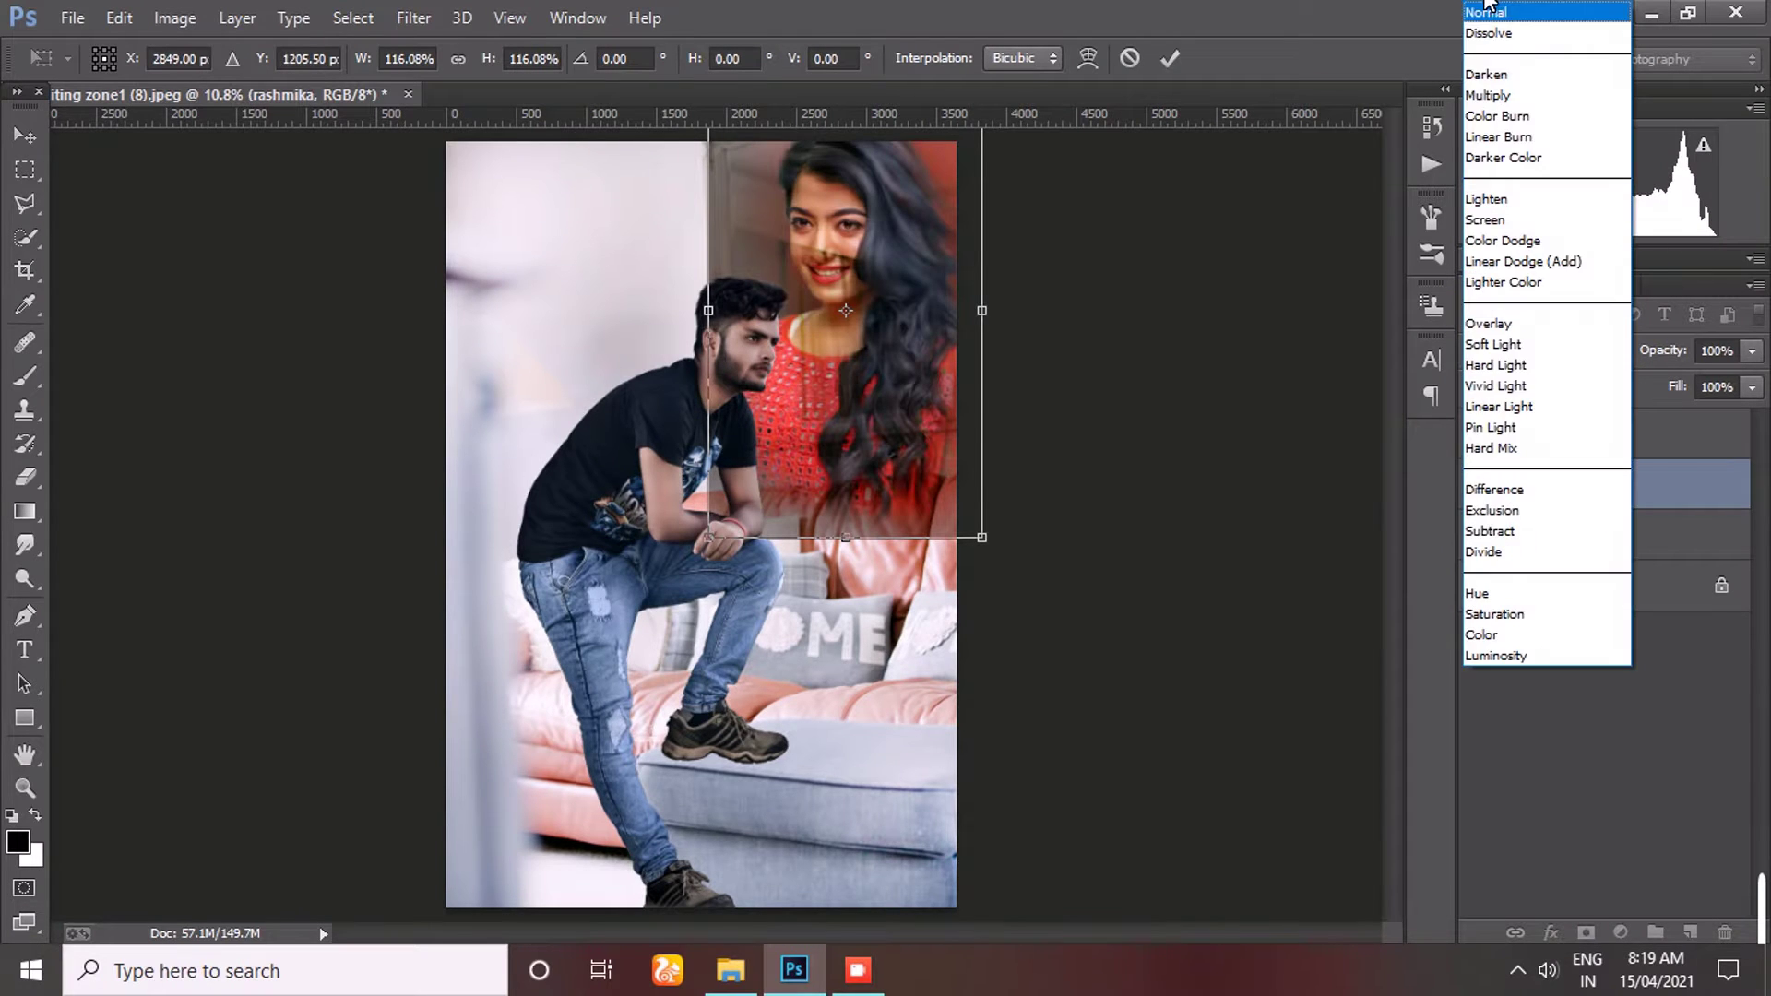
click(1492, 9)
key(Return)
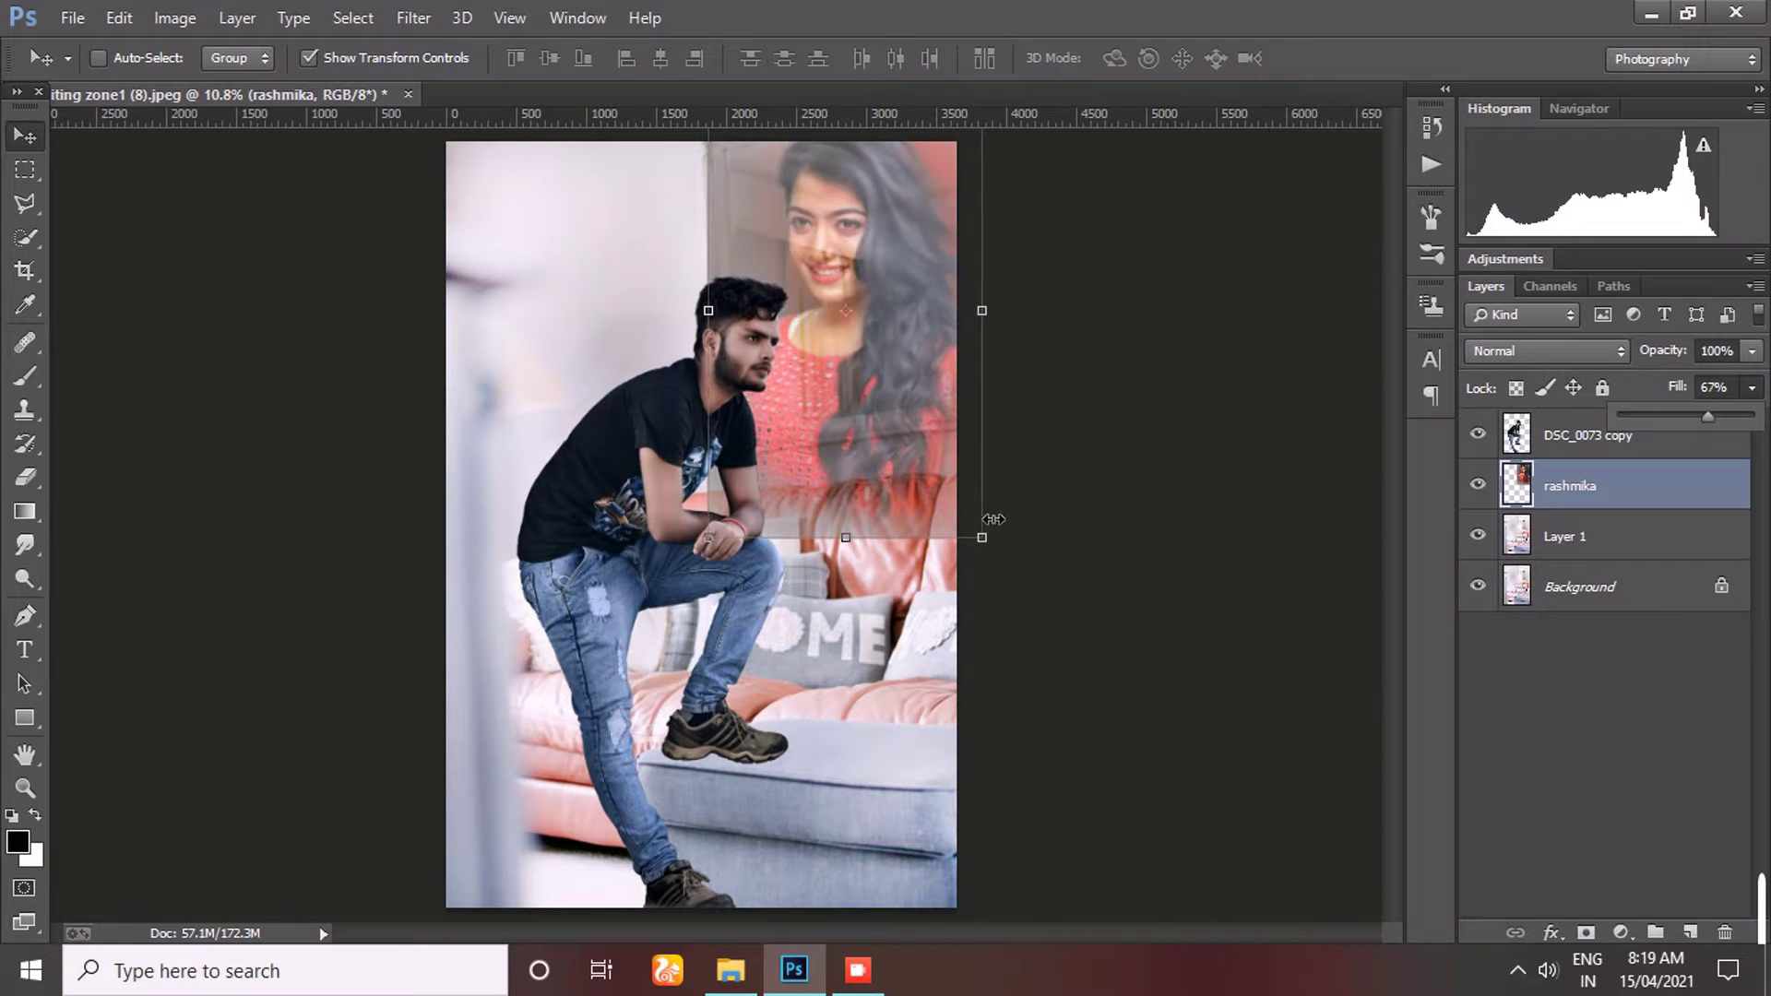
mouse_move(982, 536)
mouse_down()
mouse_move(946, 444)
mouse_move(969, 525)
mouse_up()
drag(932, 406, 913, 374)
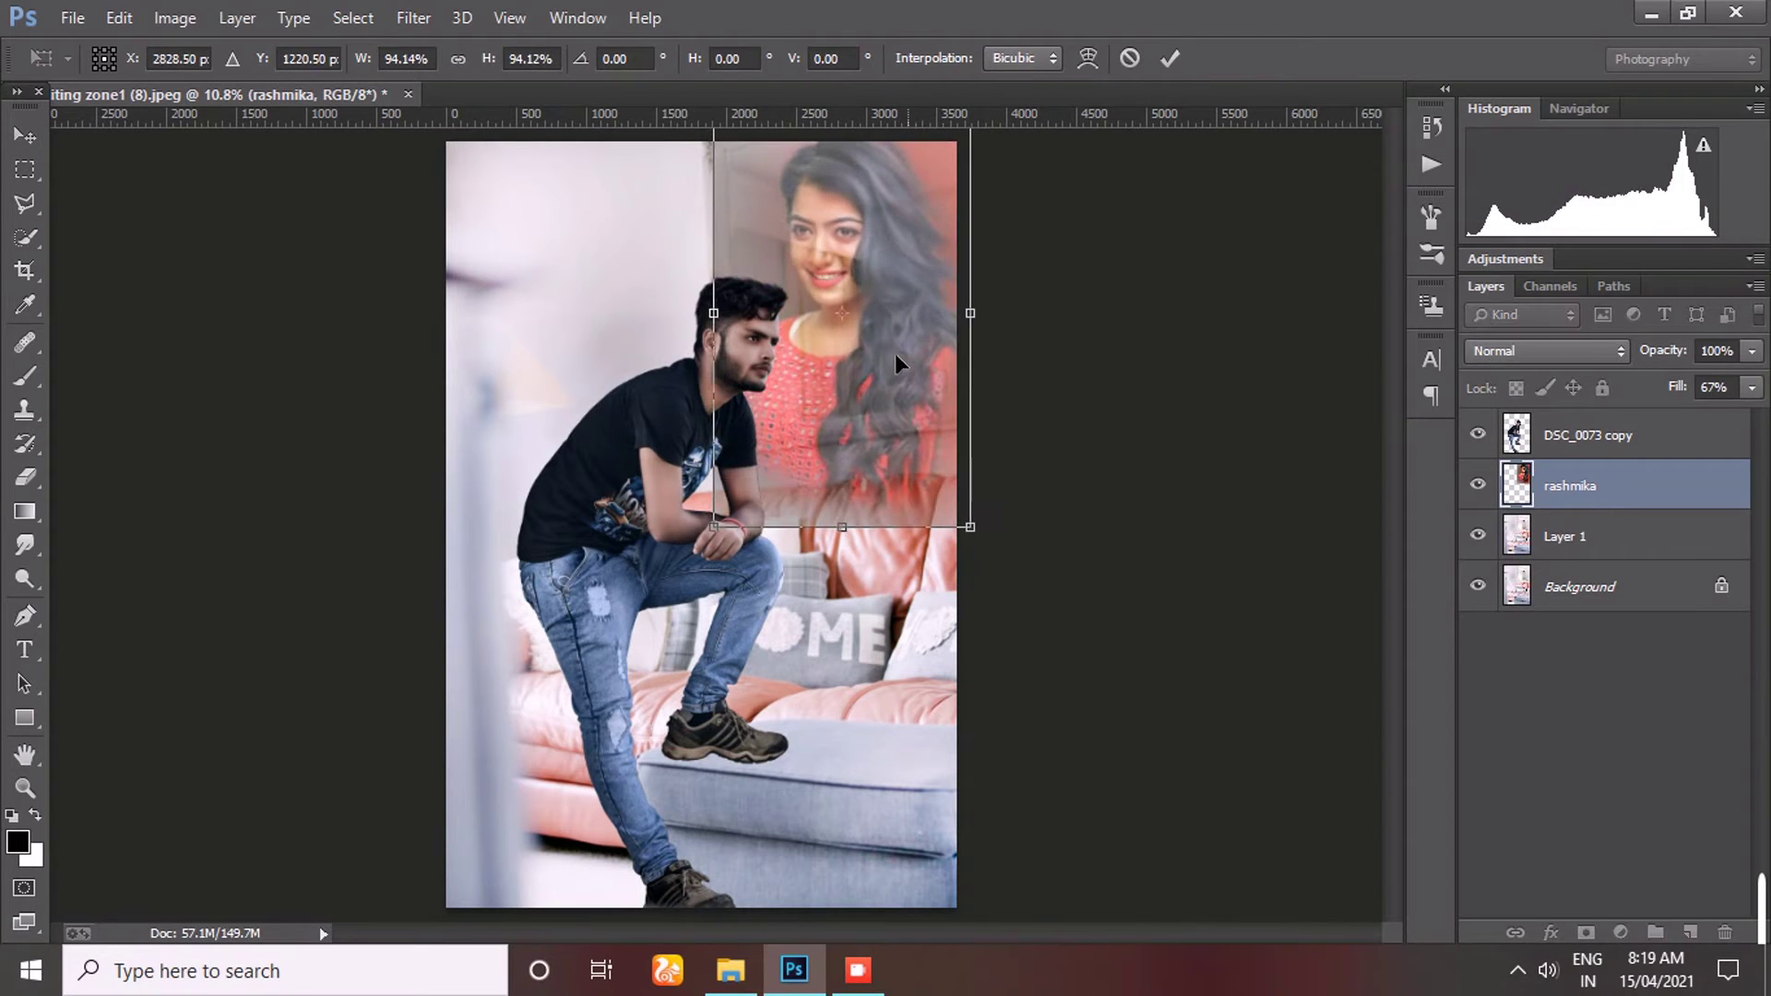
- Soft-erase the lower part of the portrait into the wall
key(Return)
scroll(913, 373, up, 2)
key(e)
right_click(683, 337)
key(Escape)
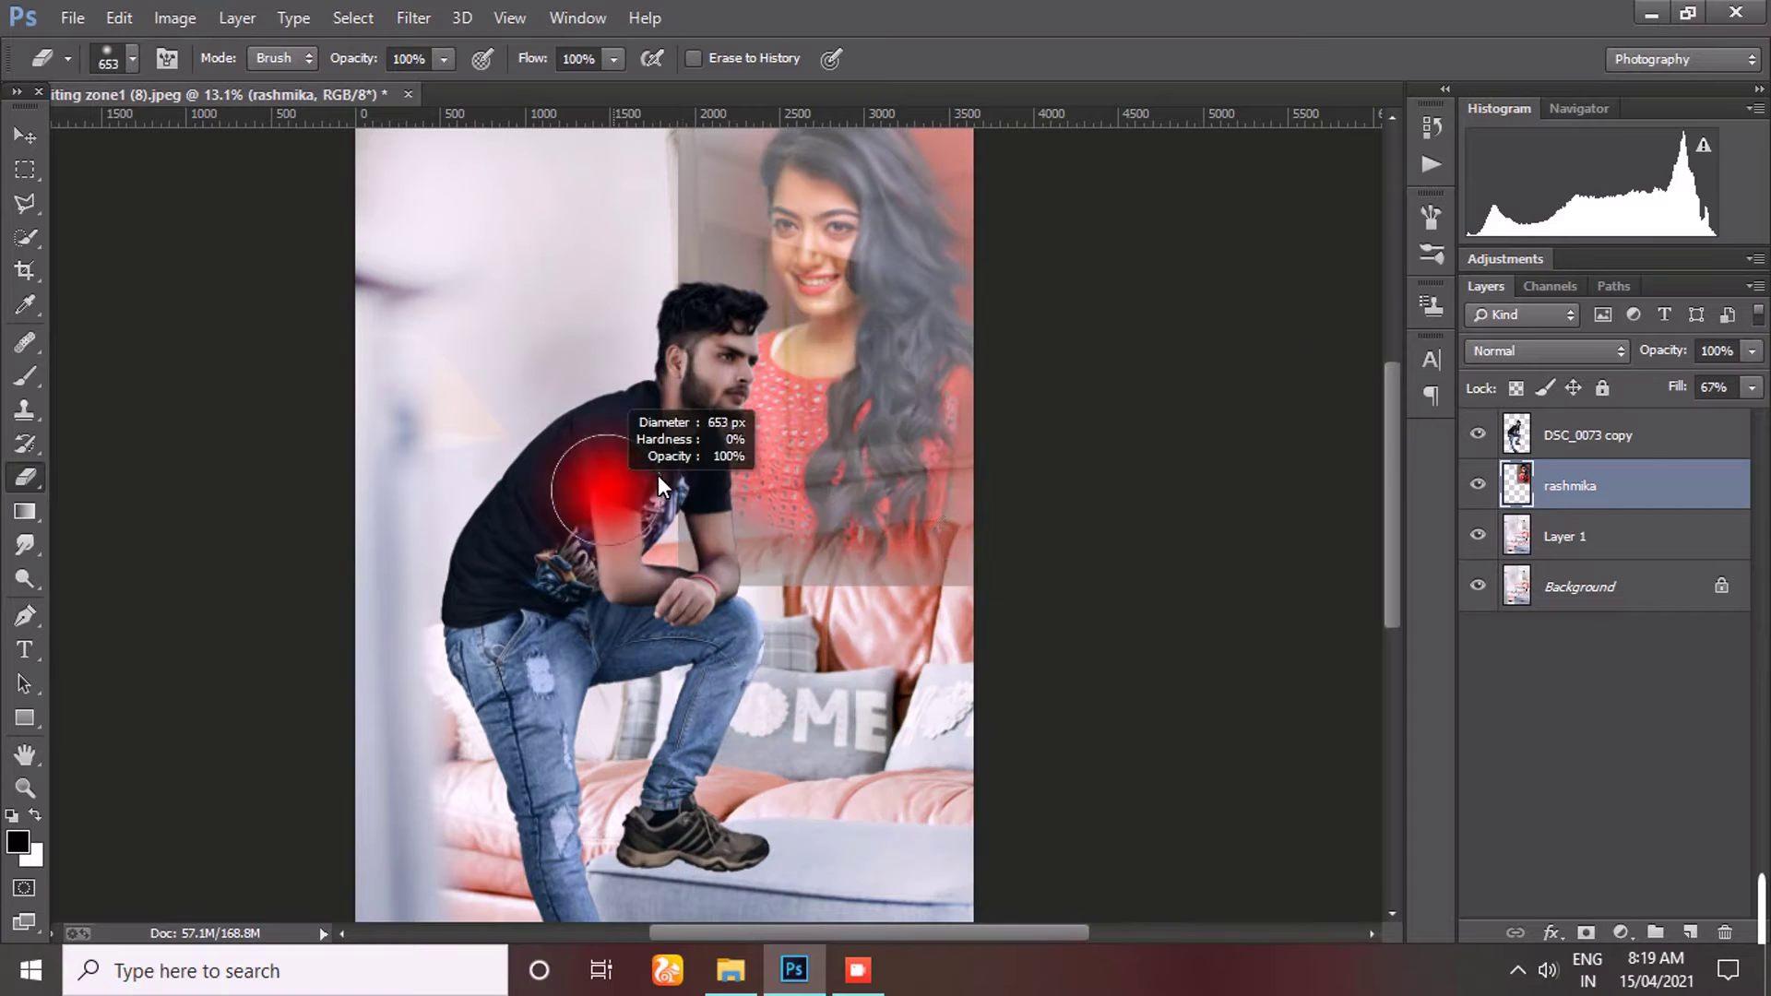
drag(738, 433, 850, 535)
mouse_move(923, 479)
mouse_down()
mouse_move(737, 554)
mouse_move(956, 513)
mouse_up()
scroll(878, 502, up, 3)
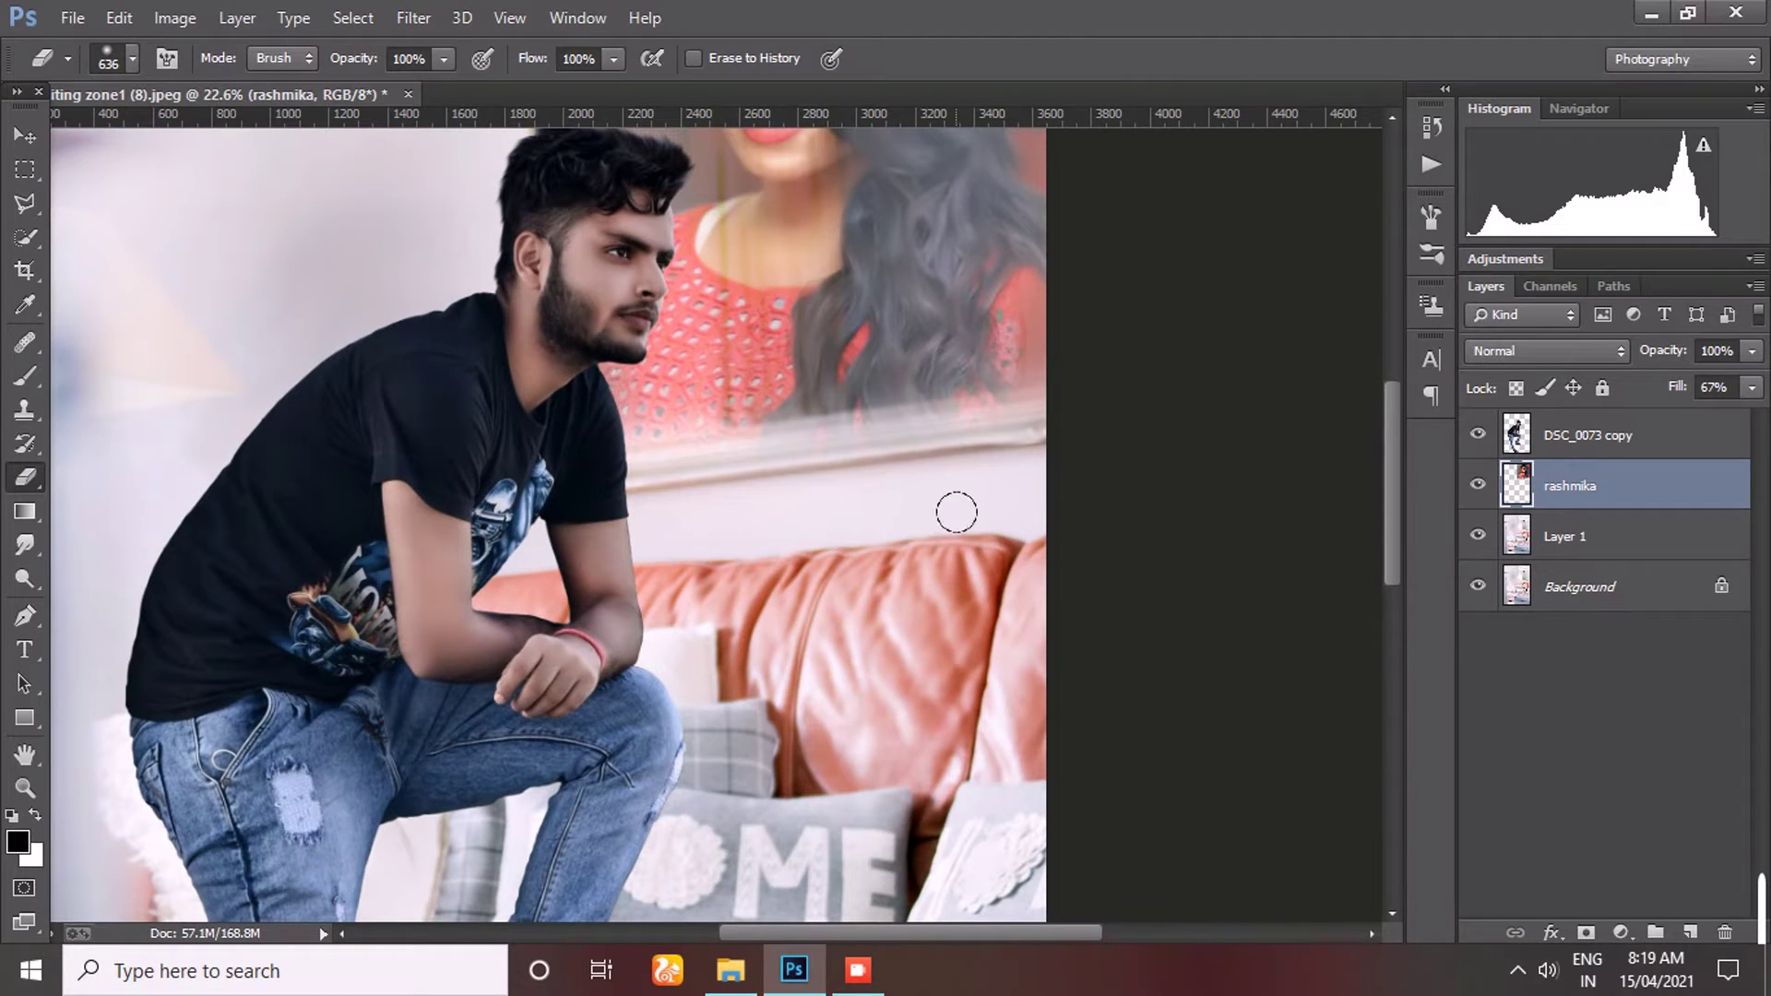
scroll(953, 706, down, 3)
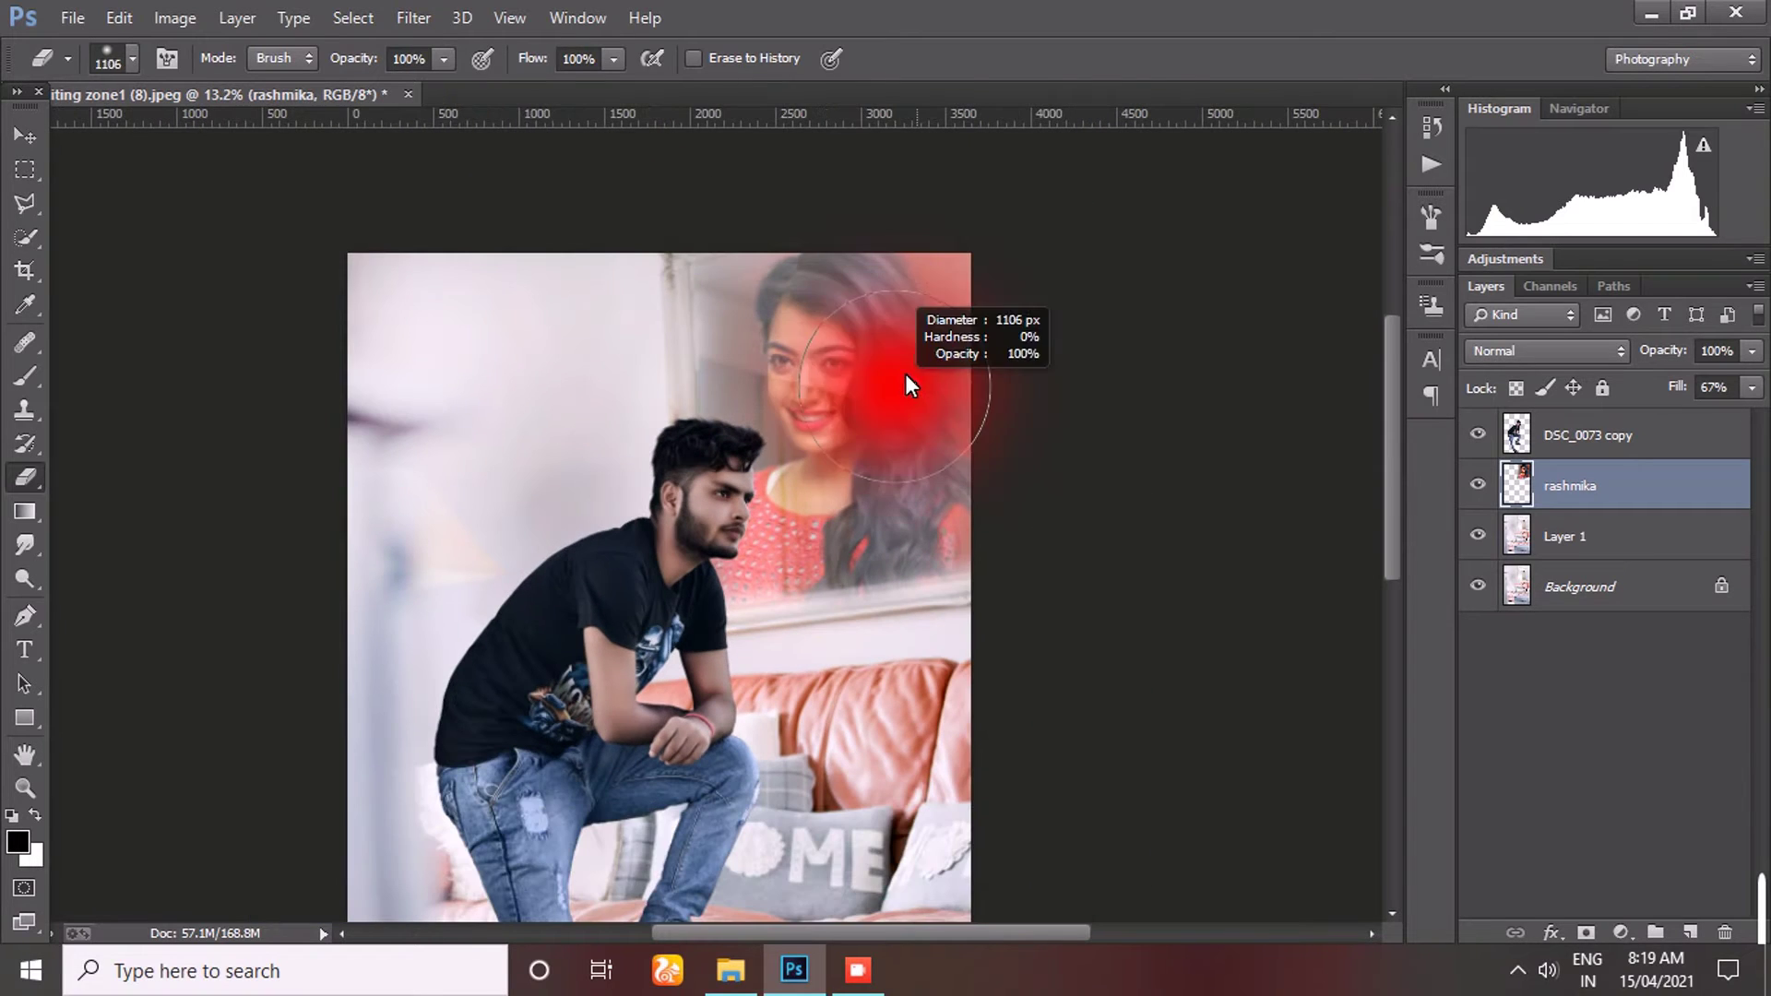
- Erase more of the portrait's edges with a larger soft eraser
drag(911, 386, 1187, 367)
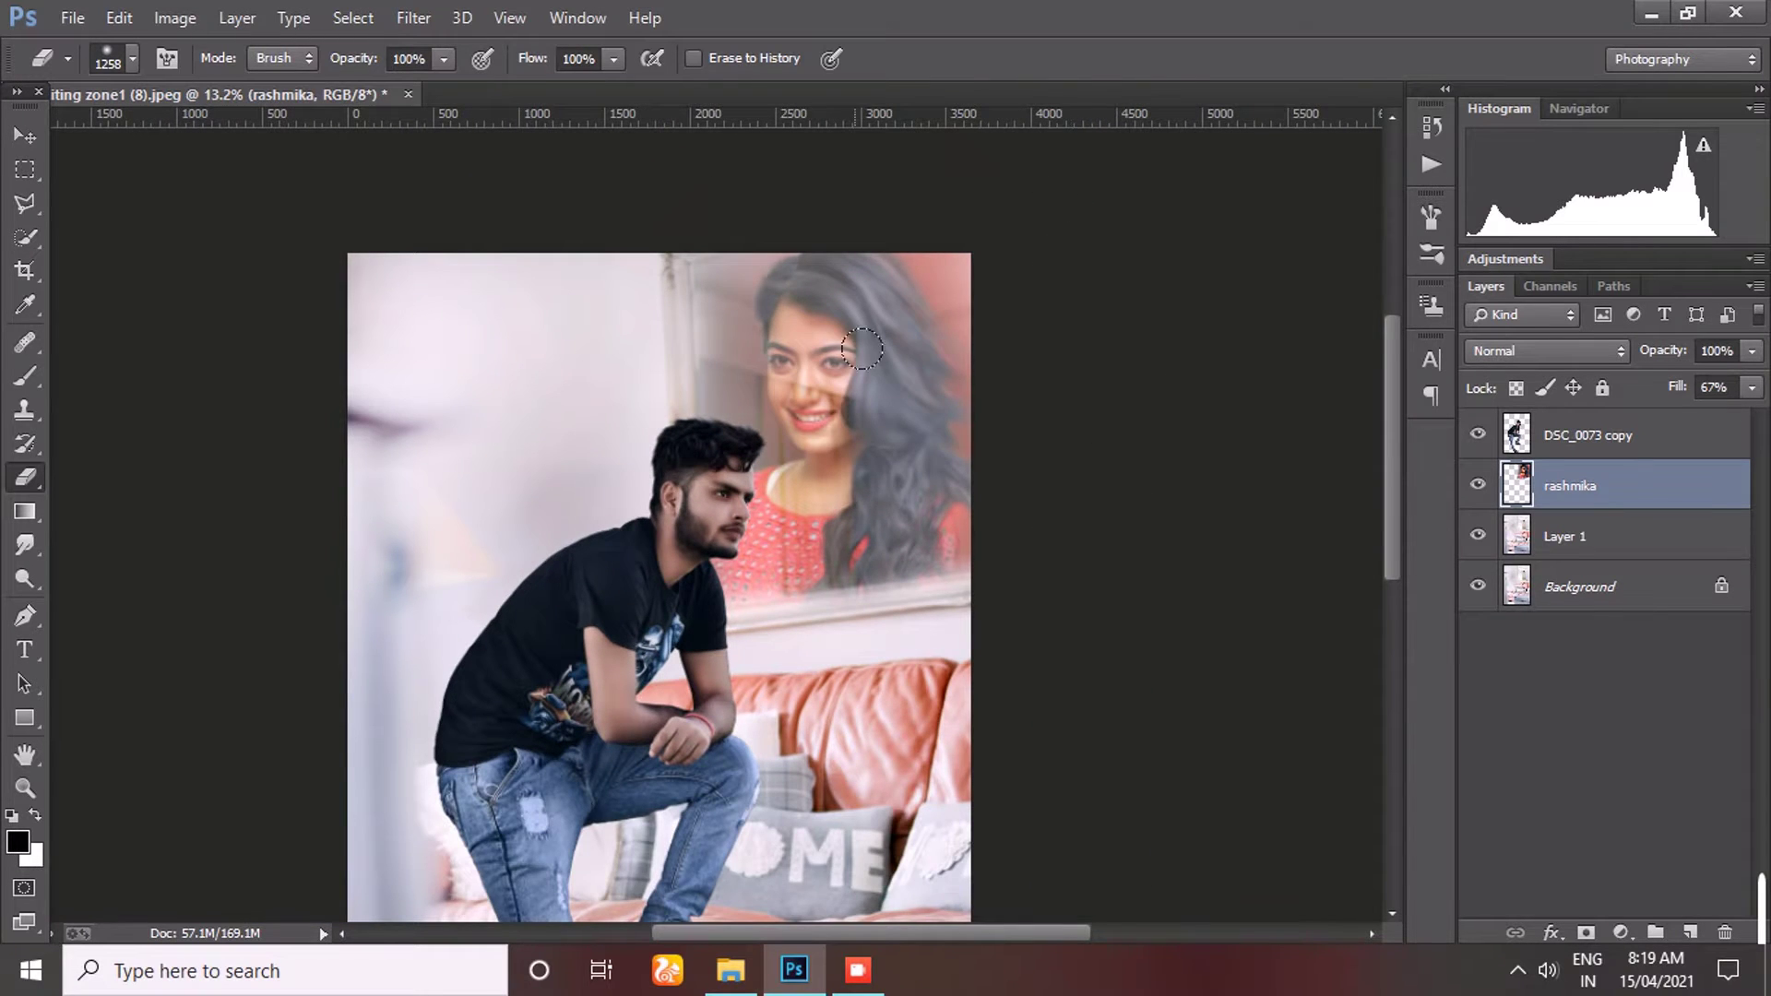
drag(862, 349, 1036, 253)
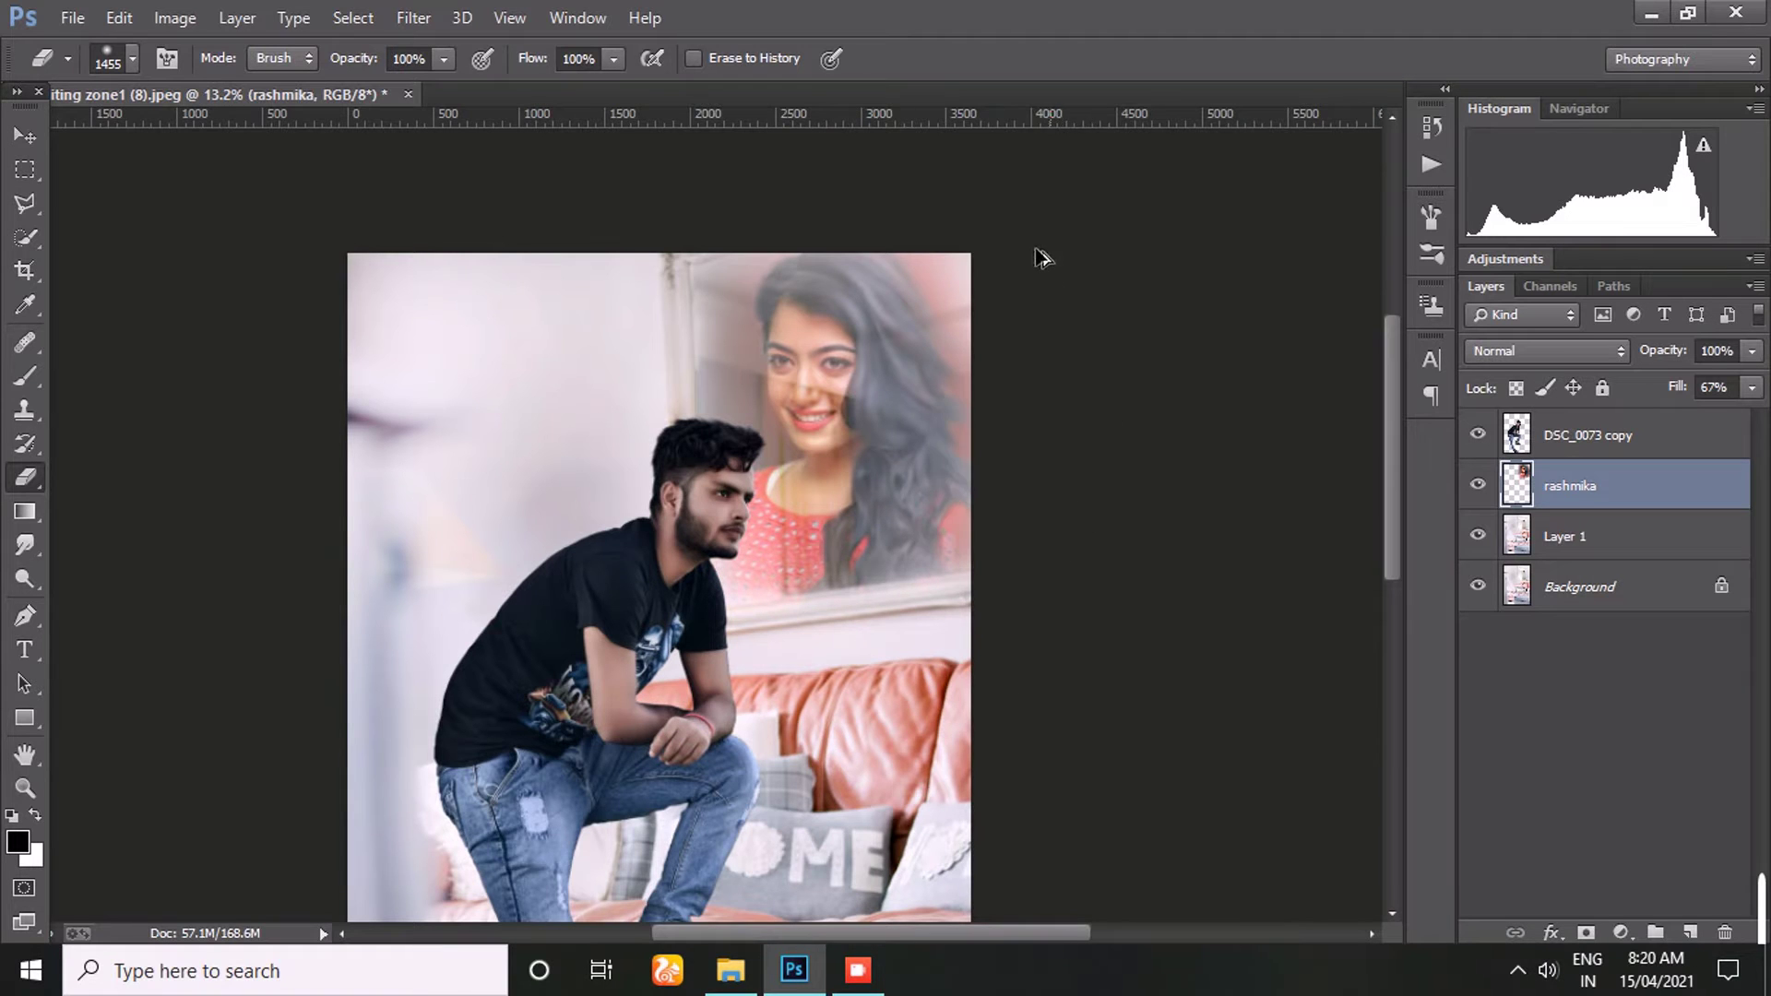
scroll(863, 295, up, 2)
scroll(860, 251, down, 3)
scroll(886, 249, down, 2)
scroll(959, 242, down, 1)
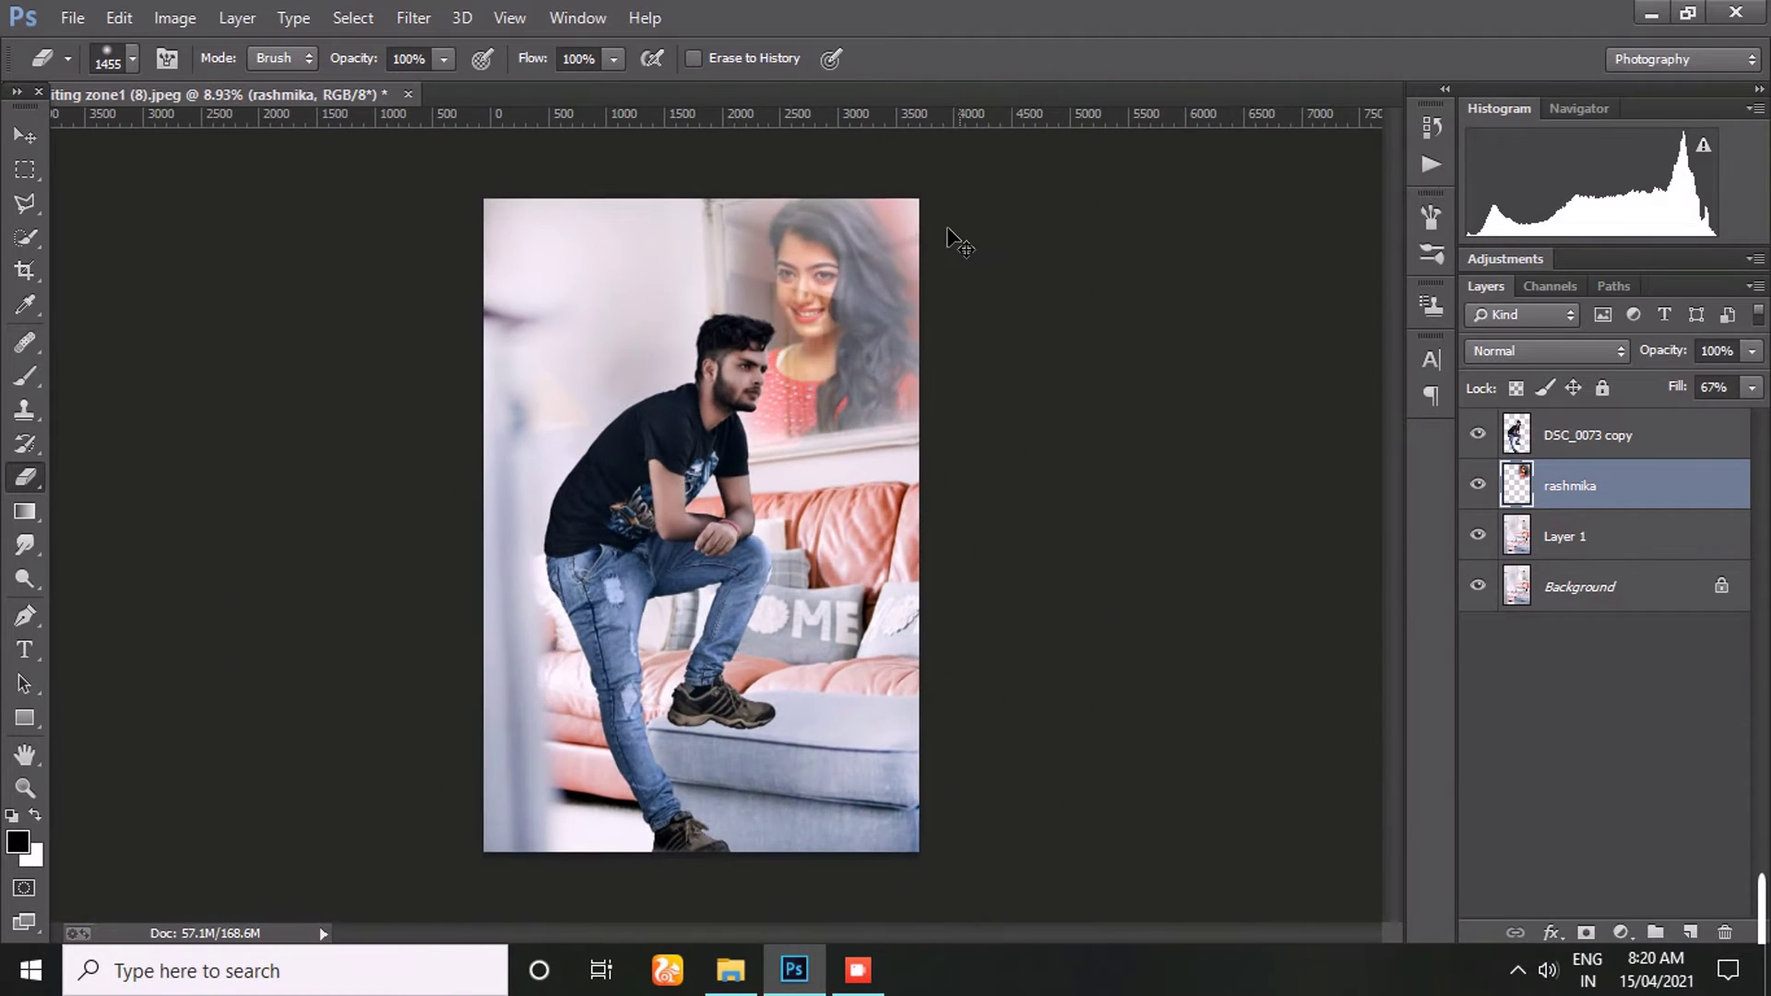
- Fit the image on screen and set the portrait's fill to 60%
key(ctrl+0)
drag(1684, 396, 1638, 375)
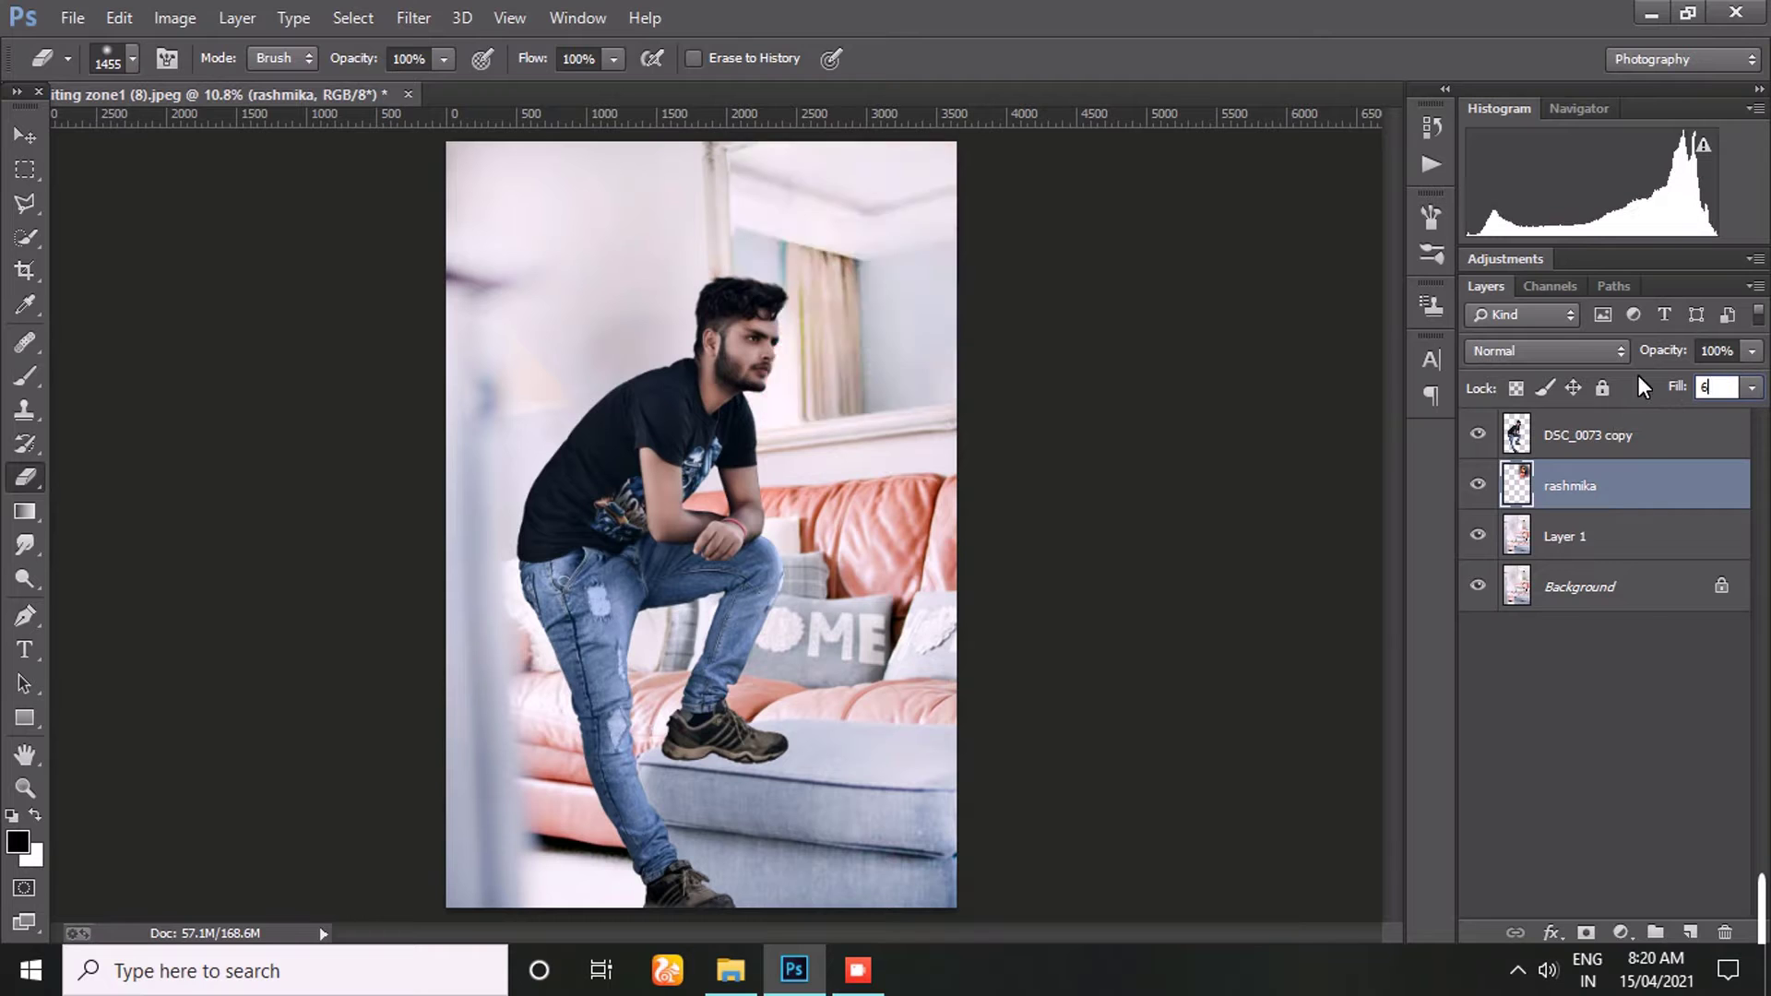
text(0)
key(Return)
- In Camera Raw, desaturate the portrait's reds, oranges and yellows and brighten oranges
key(w)
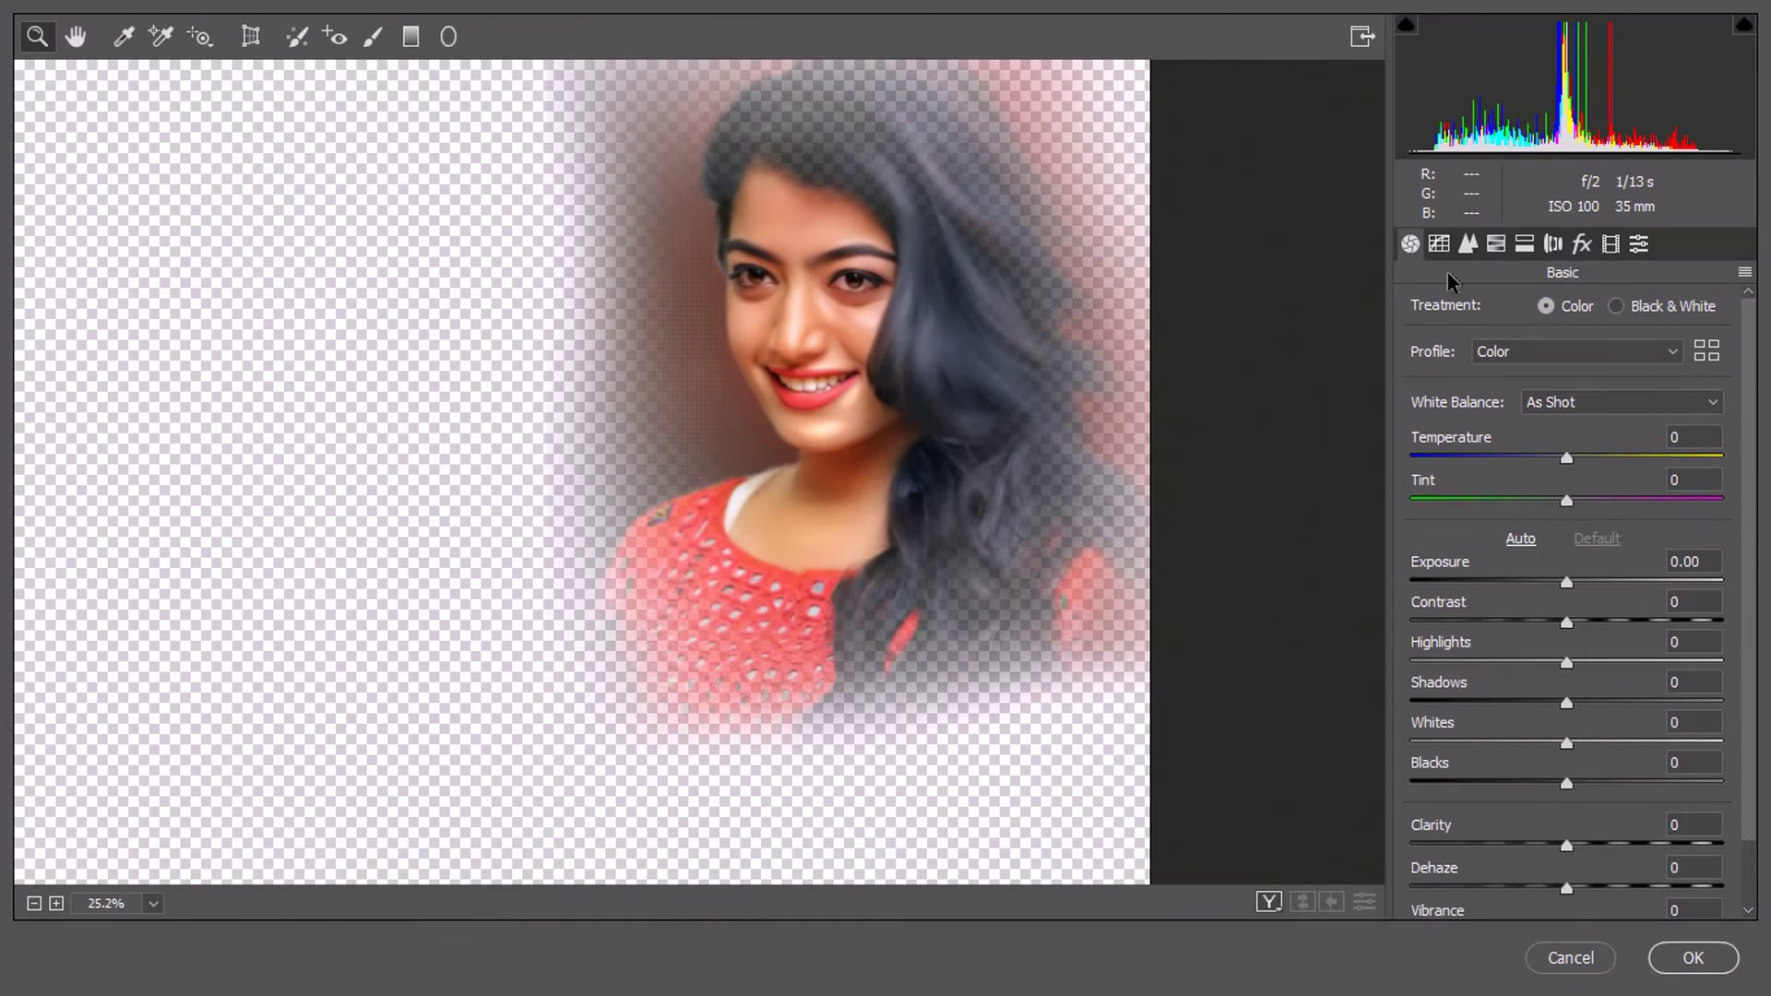
click(1496, 243)
click(1496, 305)
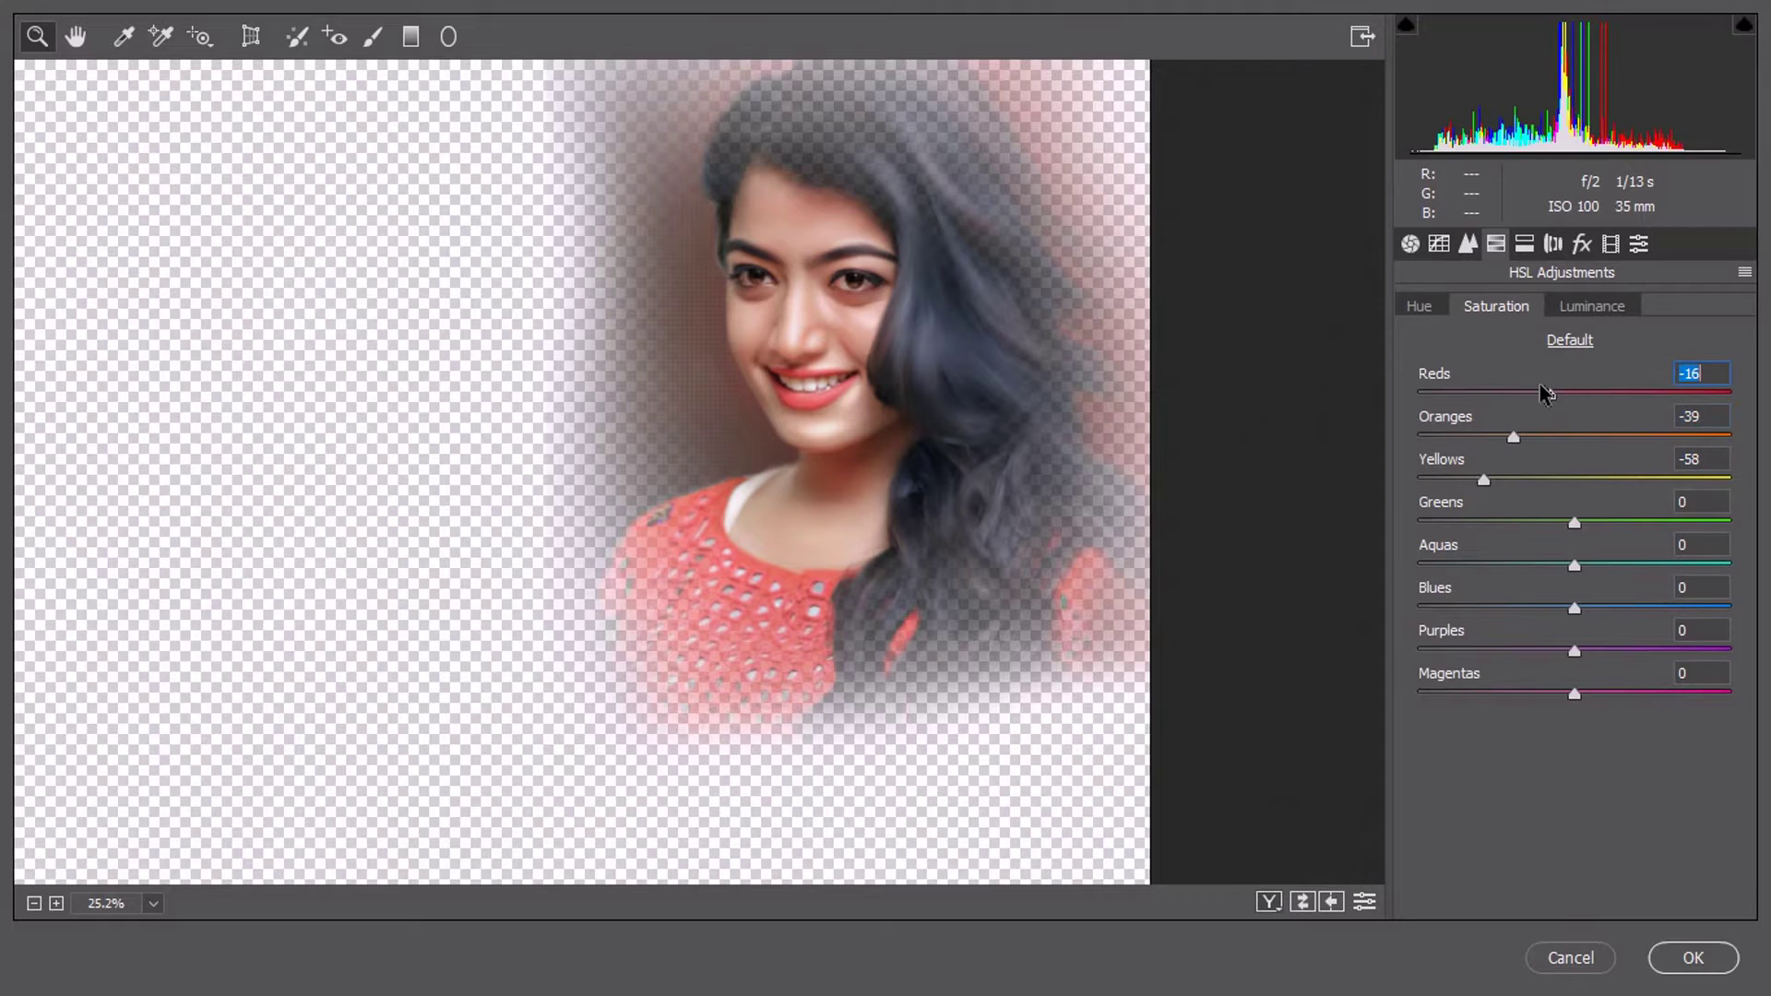
click(1591, 305)
drag(1559, 420, 1576, 421)
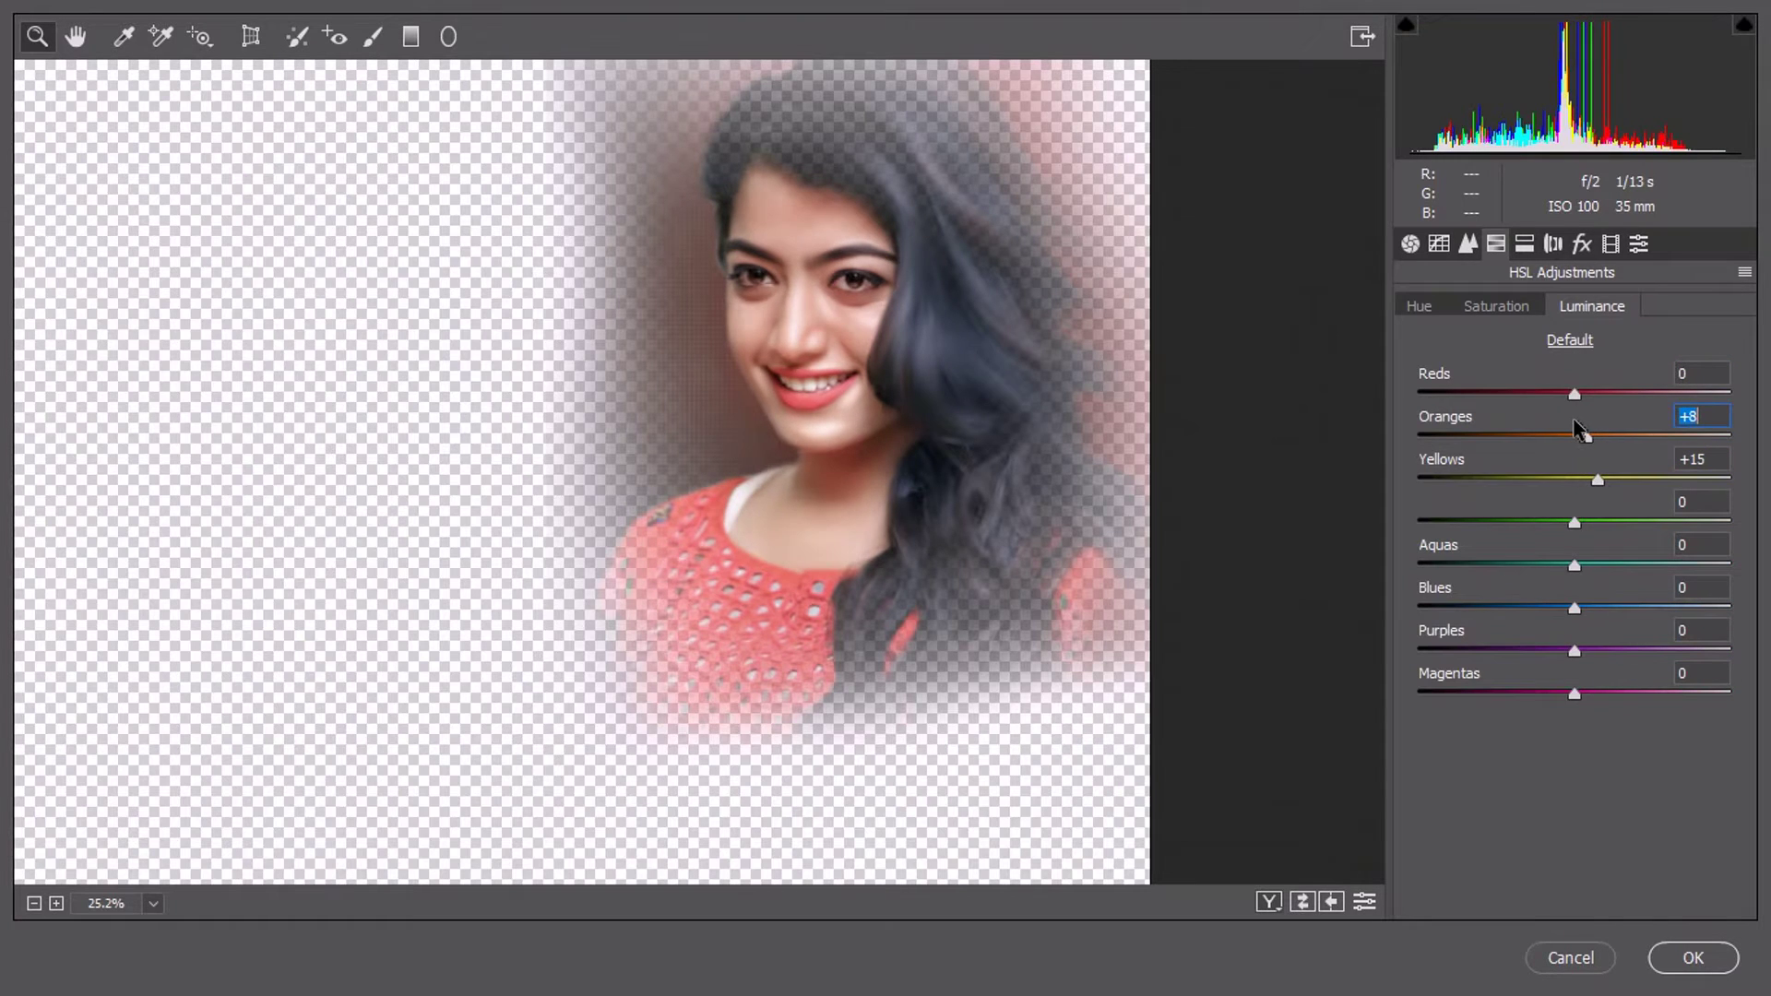
click(1411, 244)
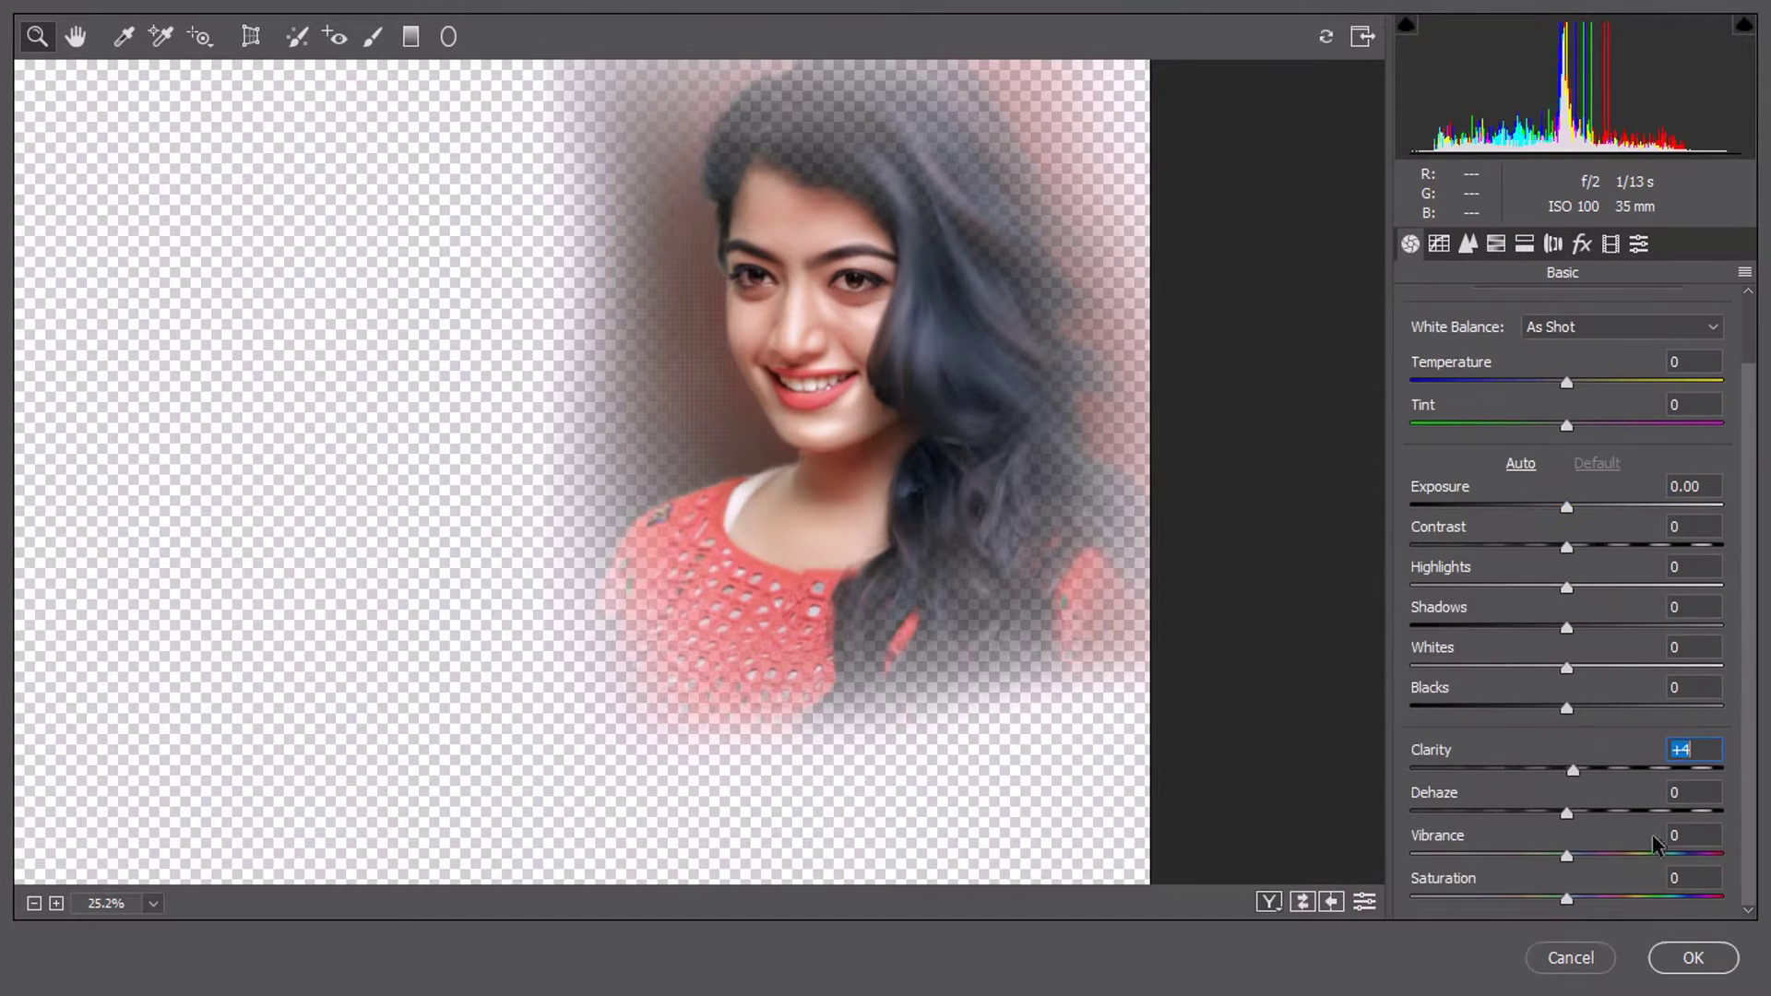
click(1704, 950)
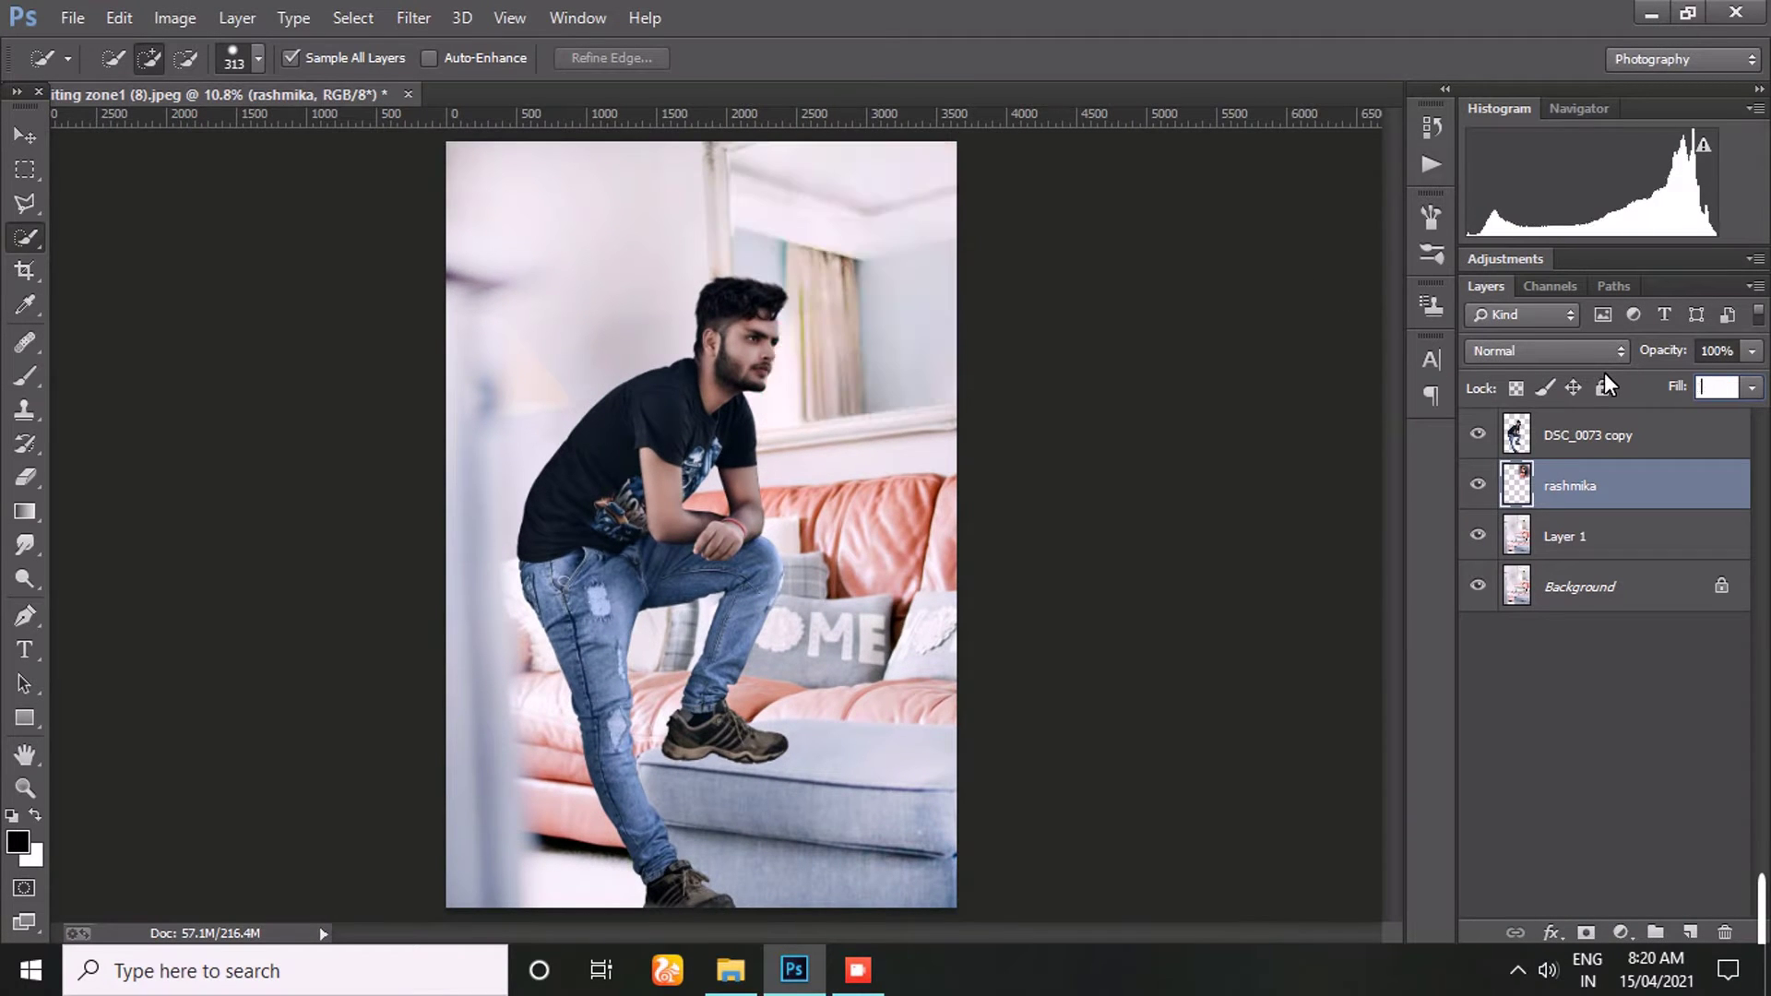
text(60)
- Place shadow(2) and stretch it wide beneath the man's feet
click(25, 202)
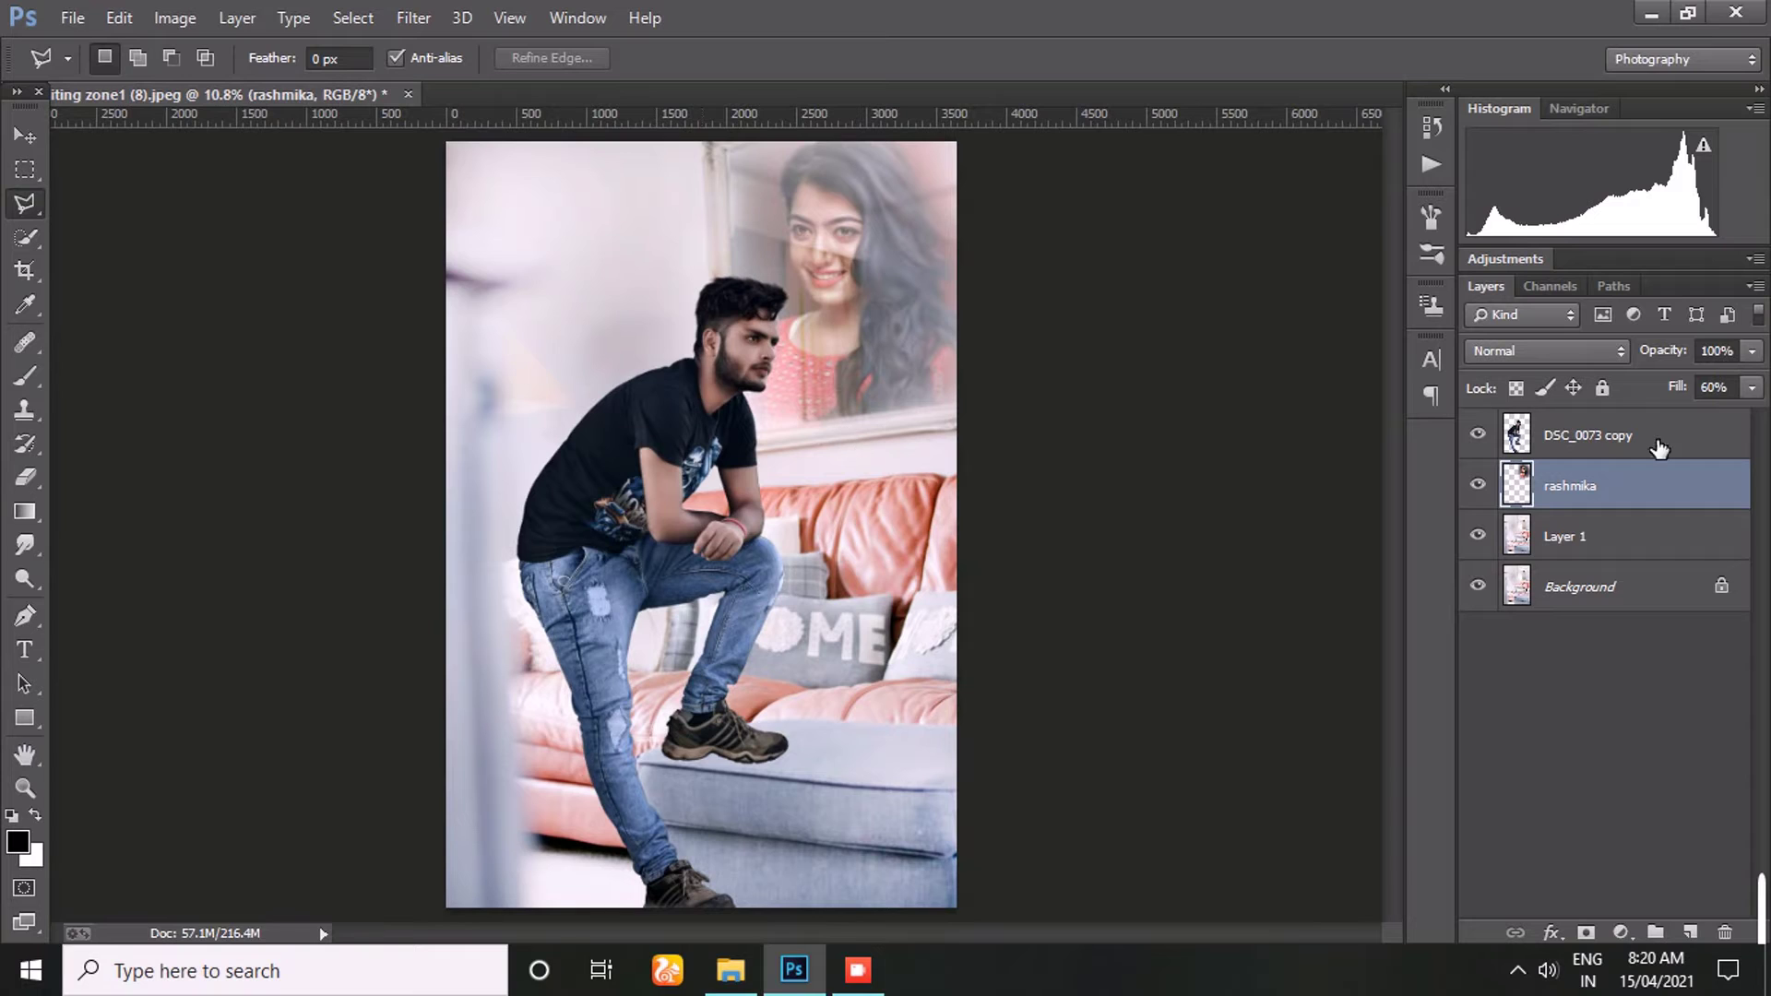
click(731, 969)
drag(1411, 316, 773, 609)
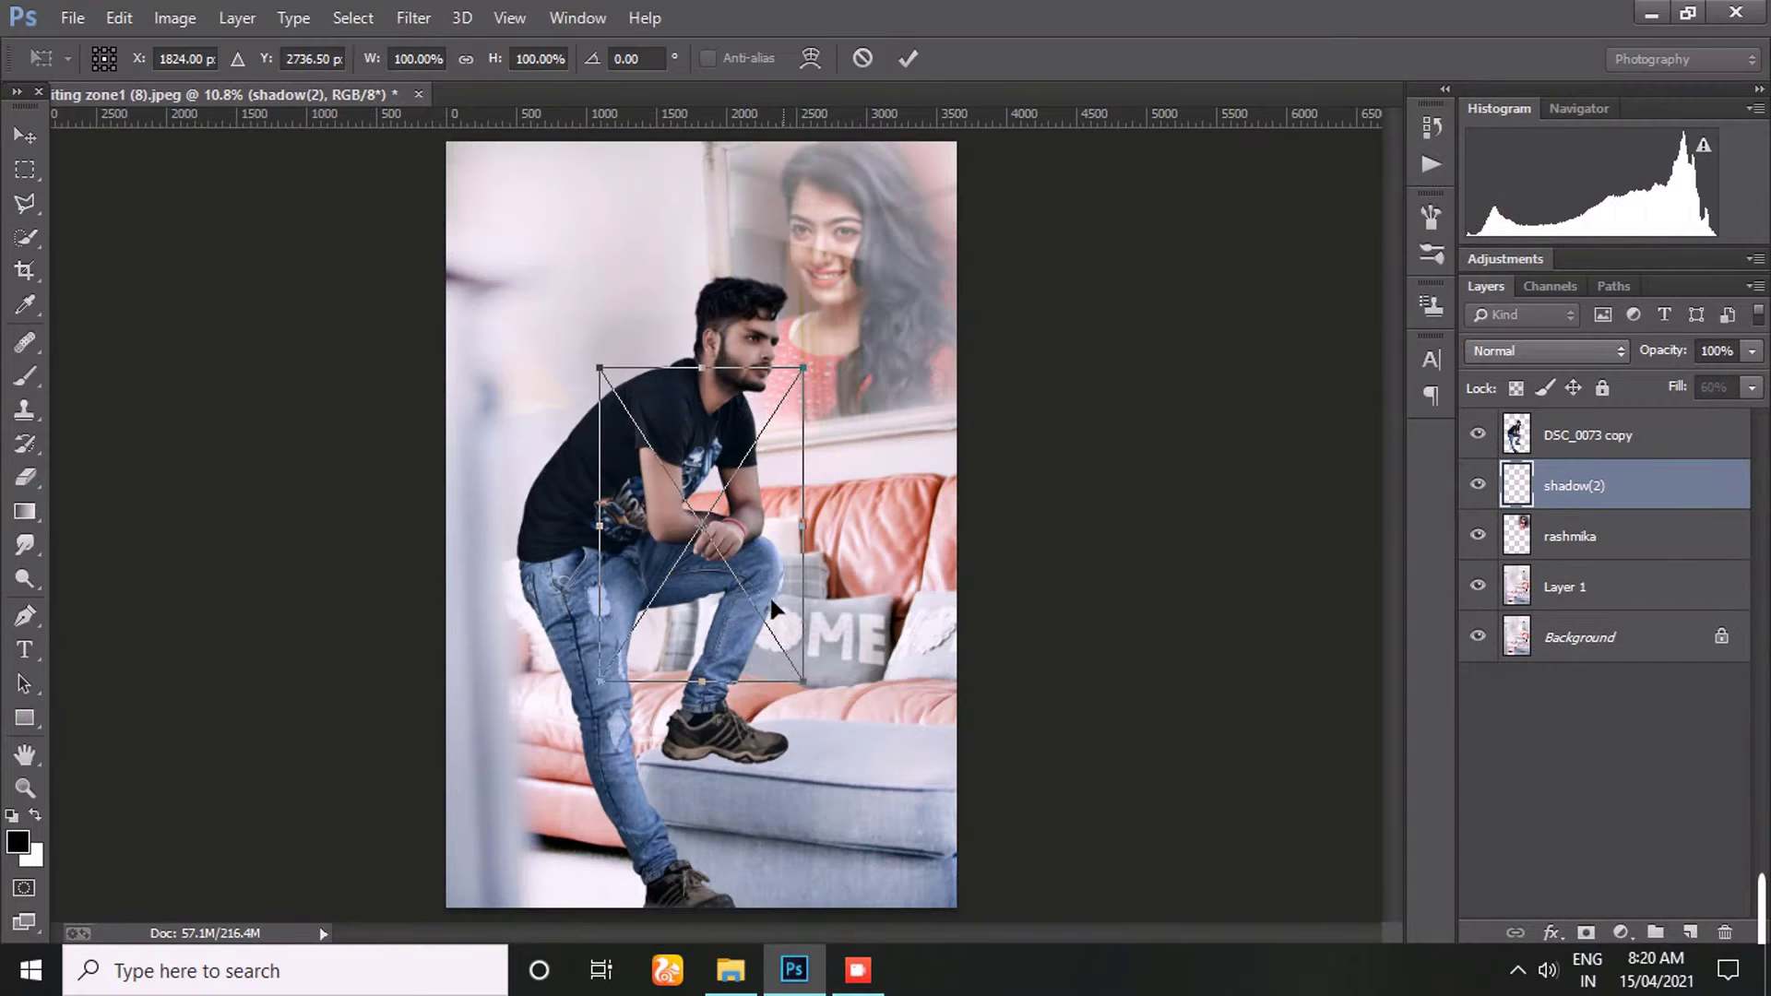
drag(780, 687, 838, 843)
scroll(838, 843, up, 3)
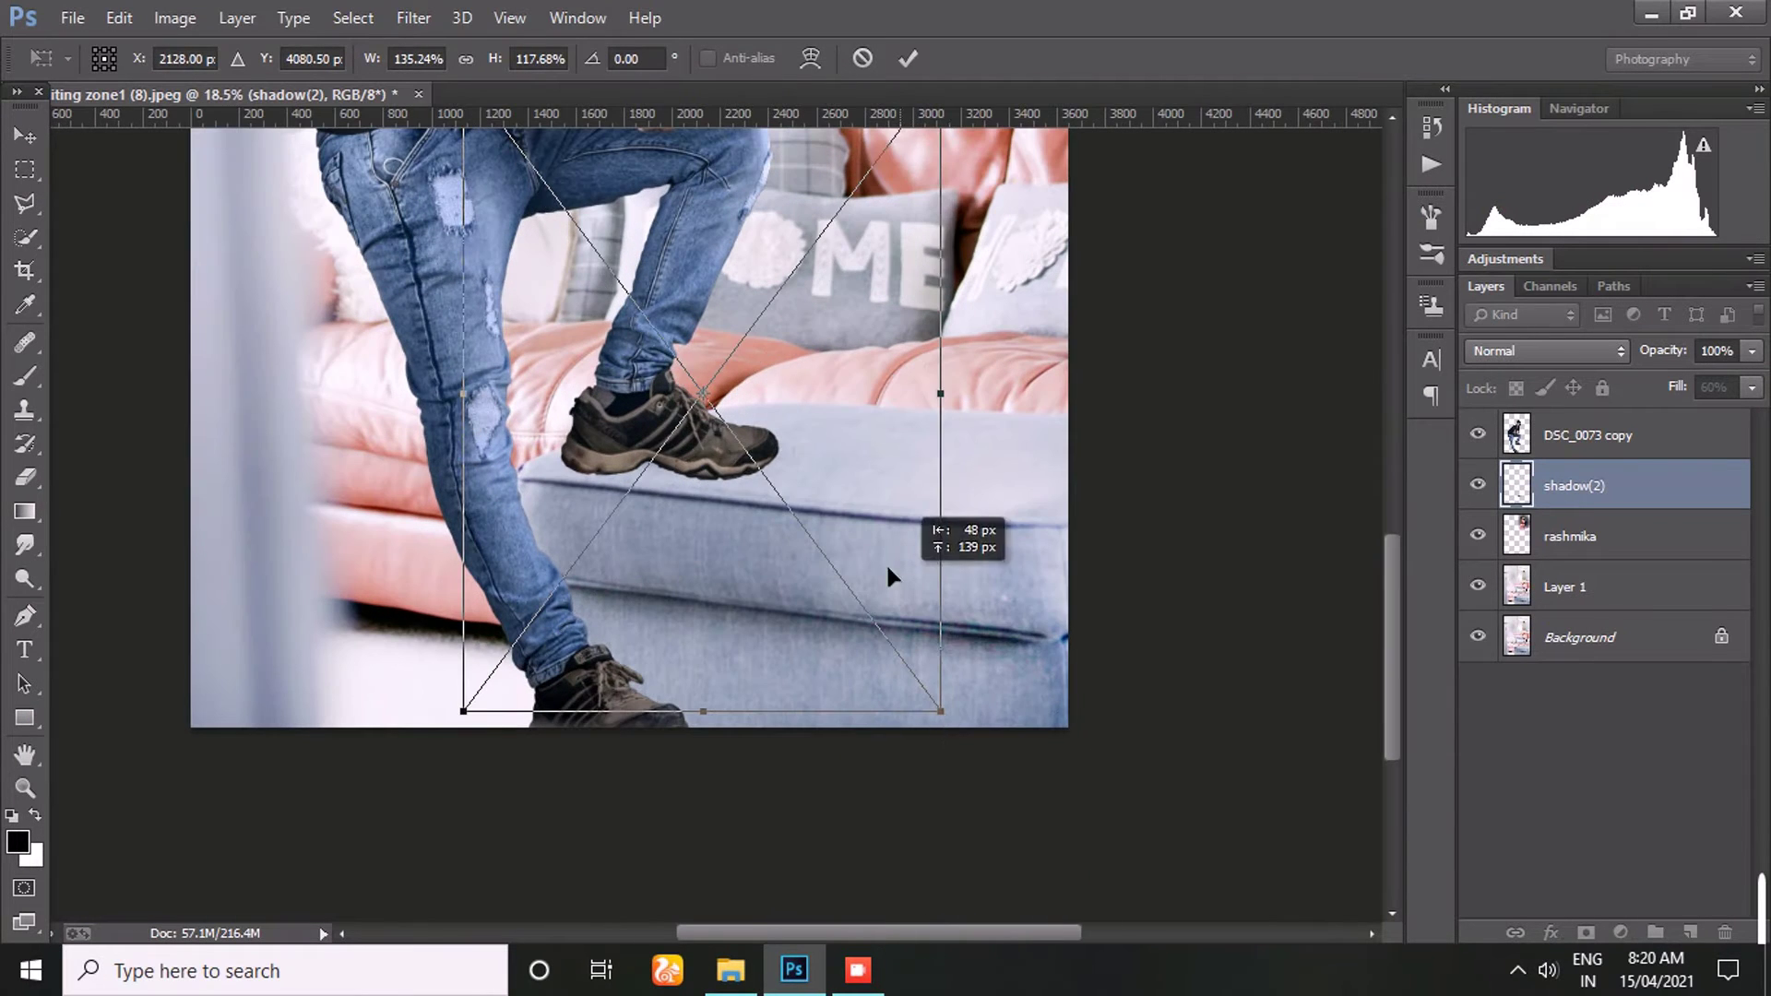
drag(888, 569, 921, 584)
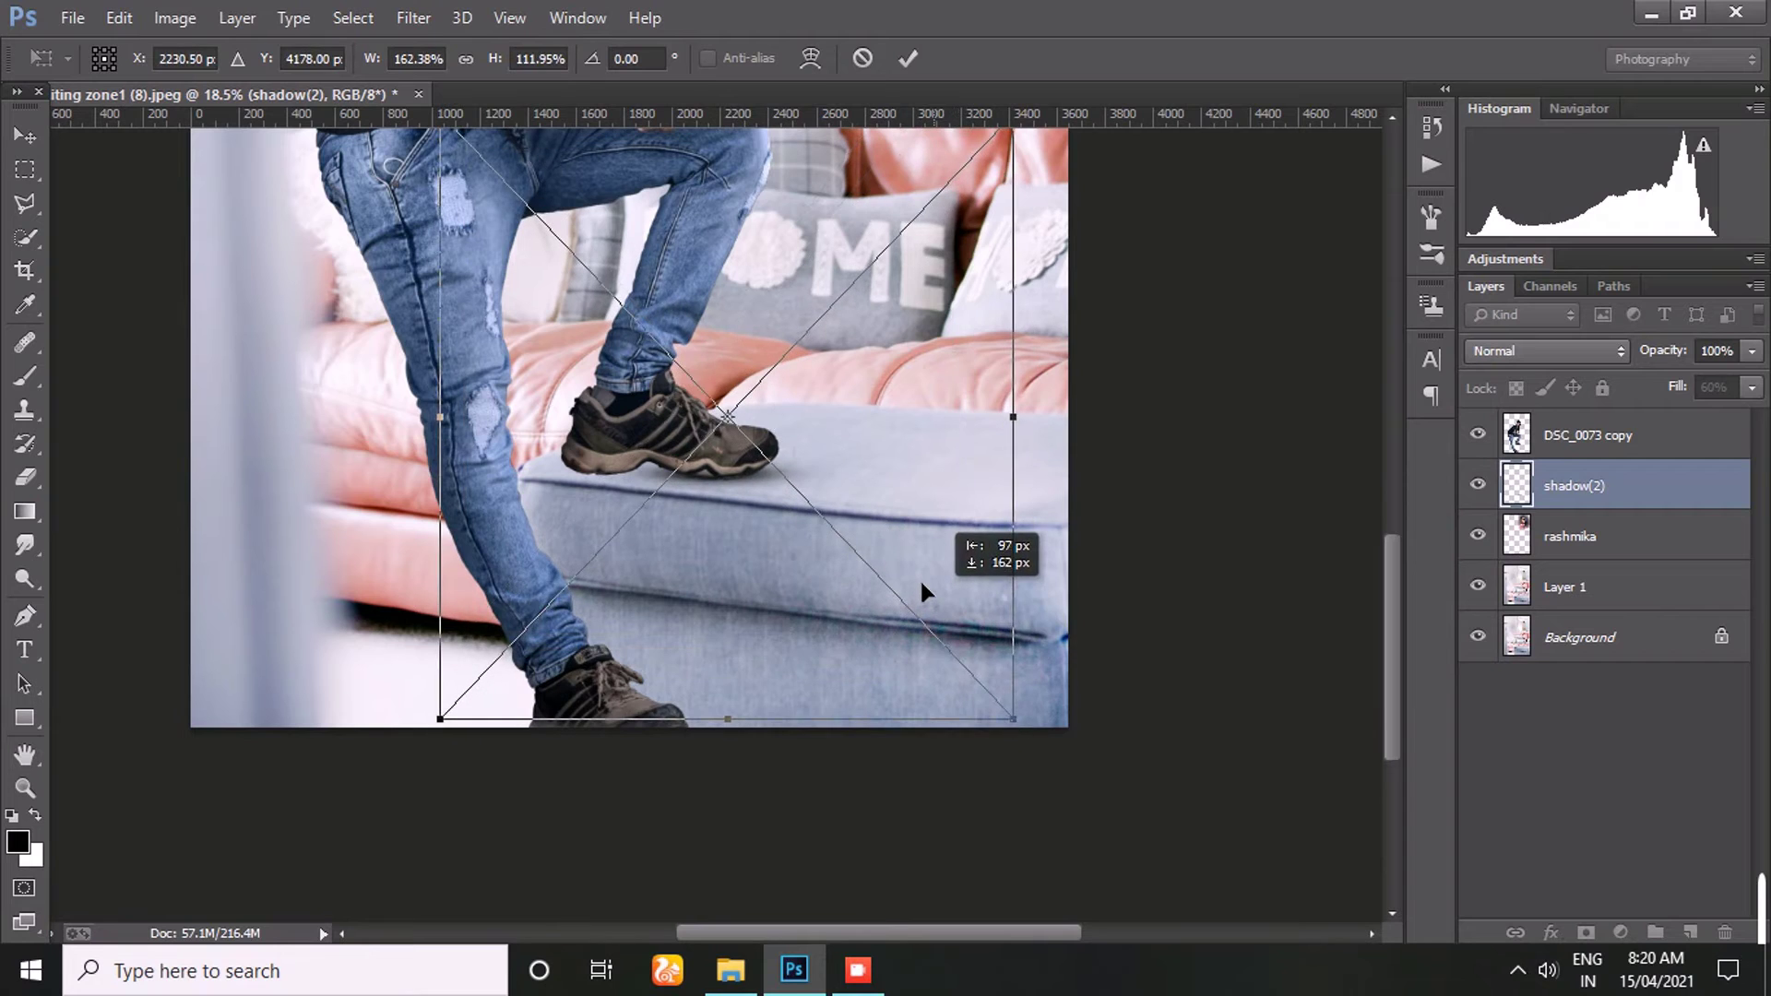
key(Return)
- Move a copy of the shadow under the shoe resting on the sofa
scroll(926, 578, down, 1)
mouse_move(791, 496)
mouse_down()
mouse_move(809, 495)
mouse_move(748, 491)
mouse_move(774, 482)
mouse_up()
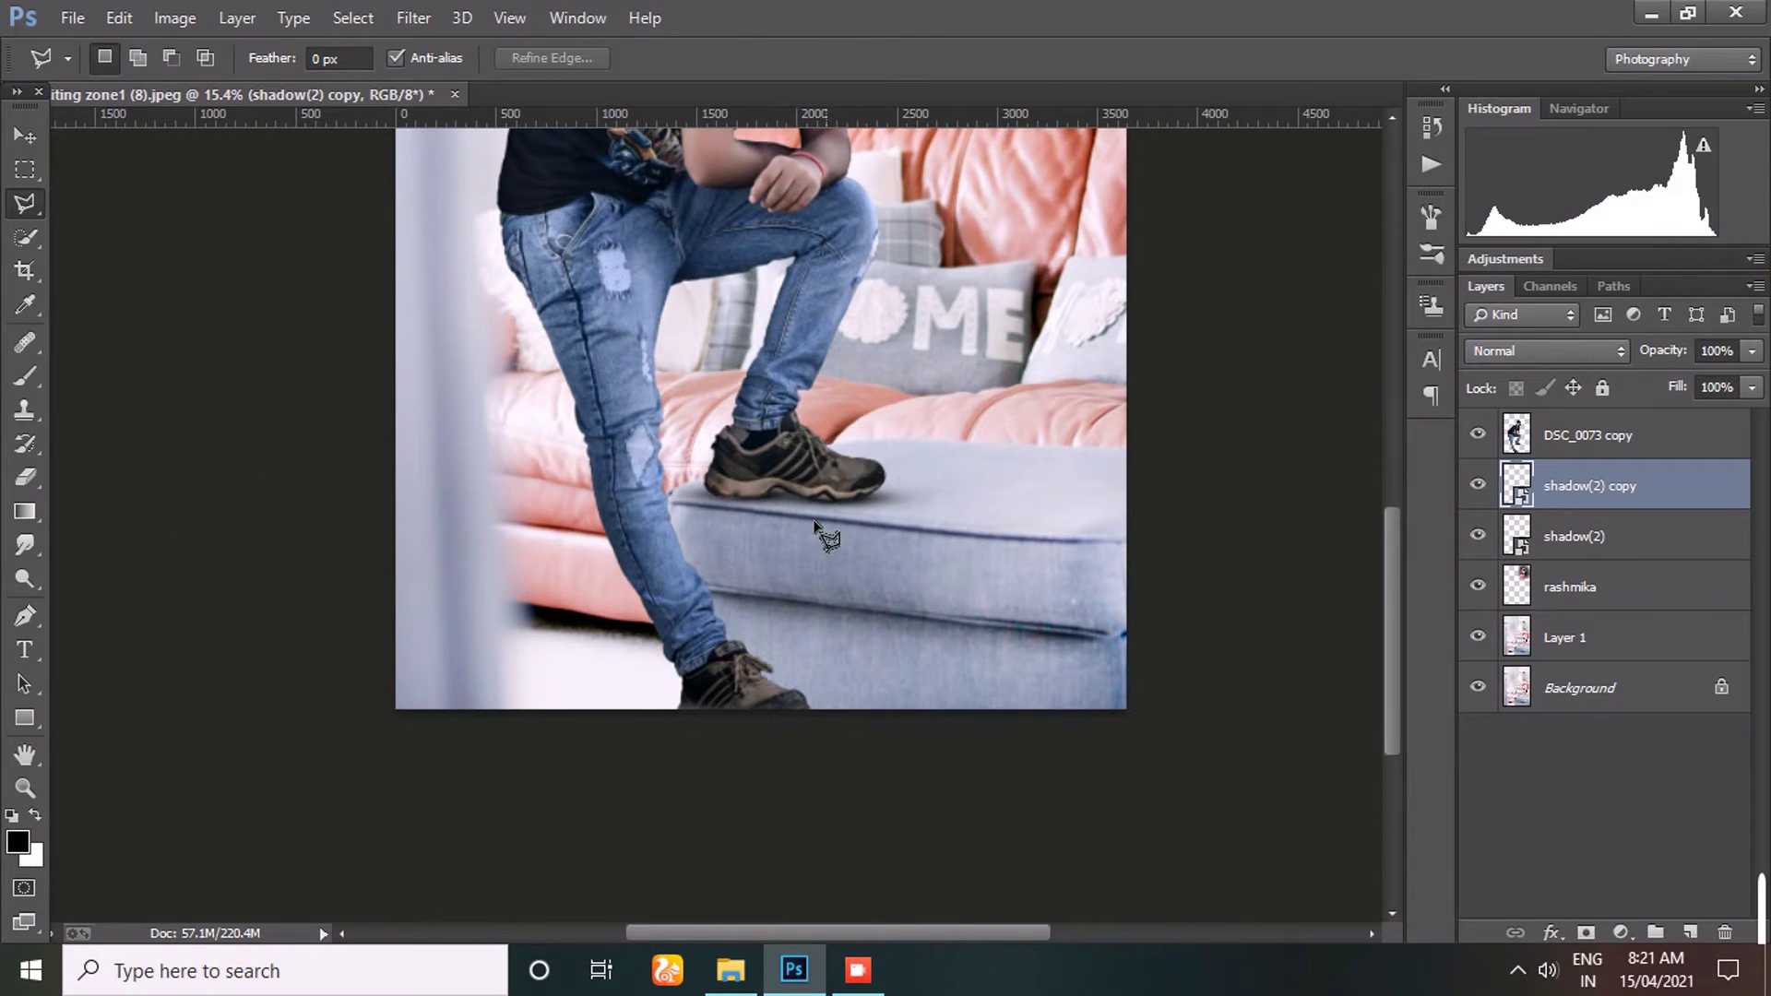
scroll(823, 574, down, 1)
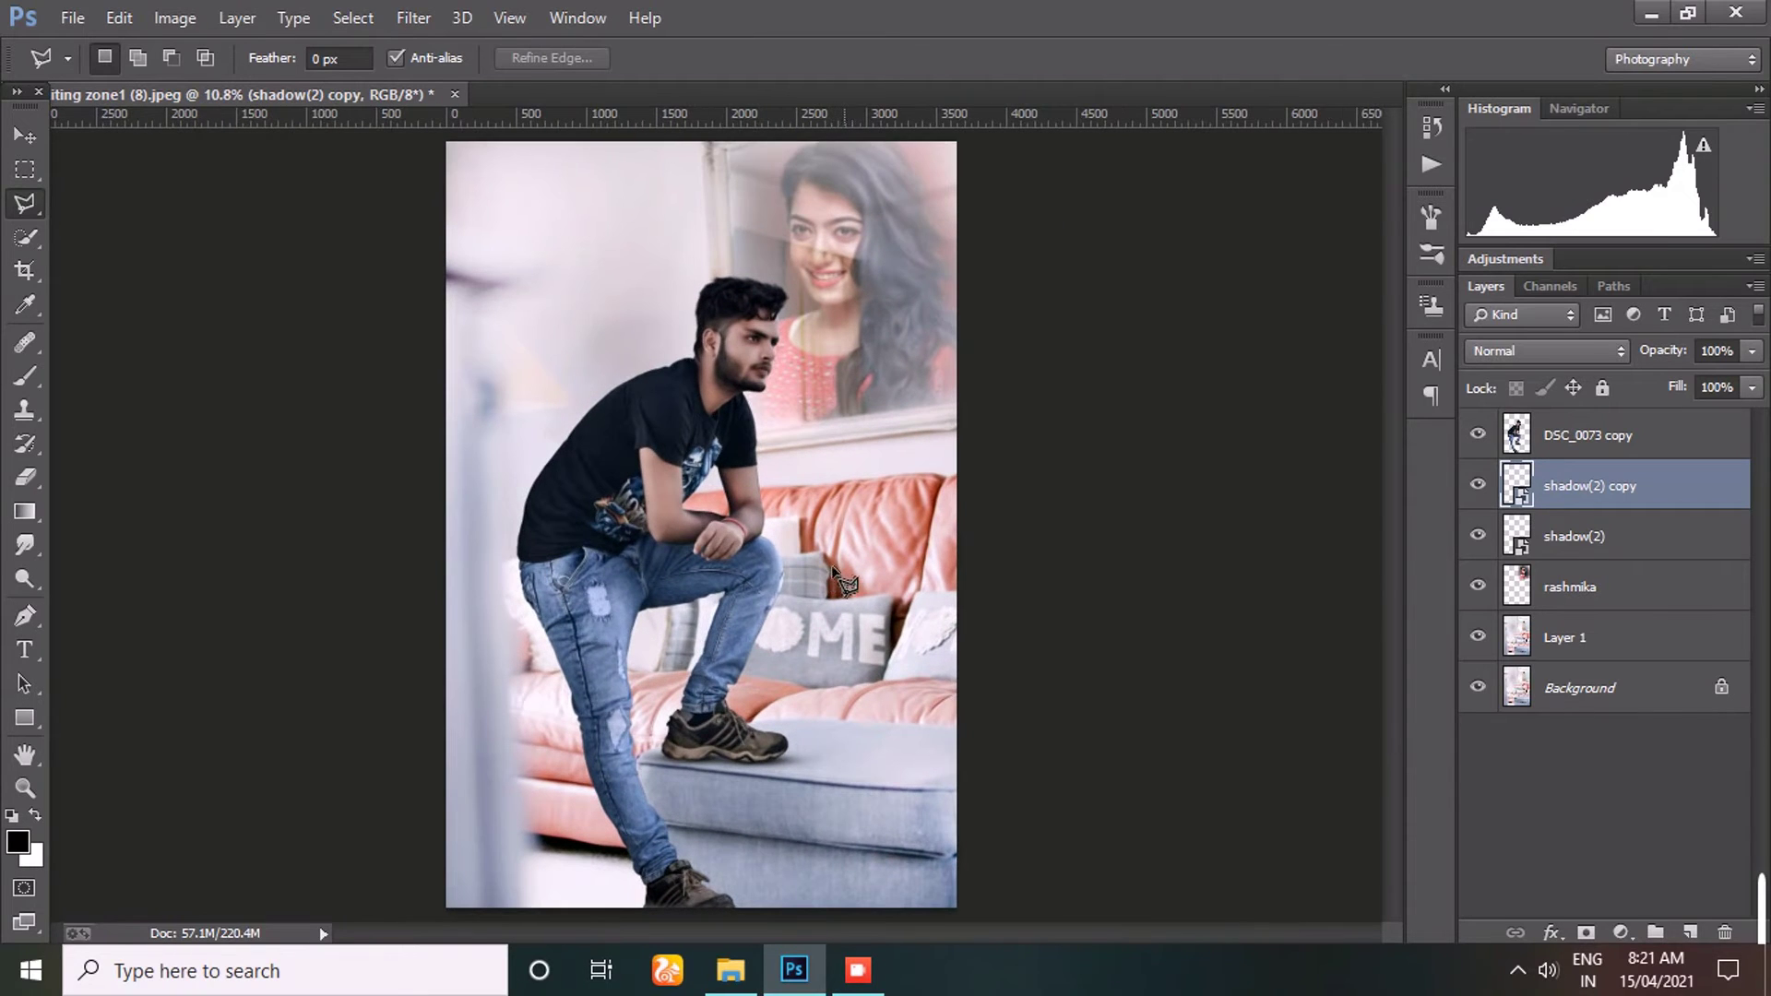
- Add the heart balloons image, flipped horizontally and moved up toward the top
click(1602, 437)
click(793, 965)
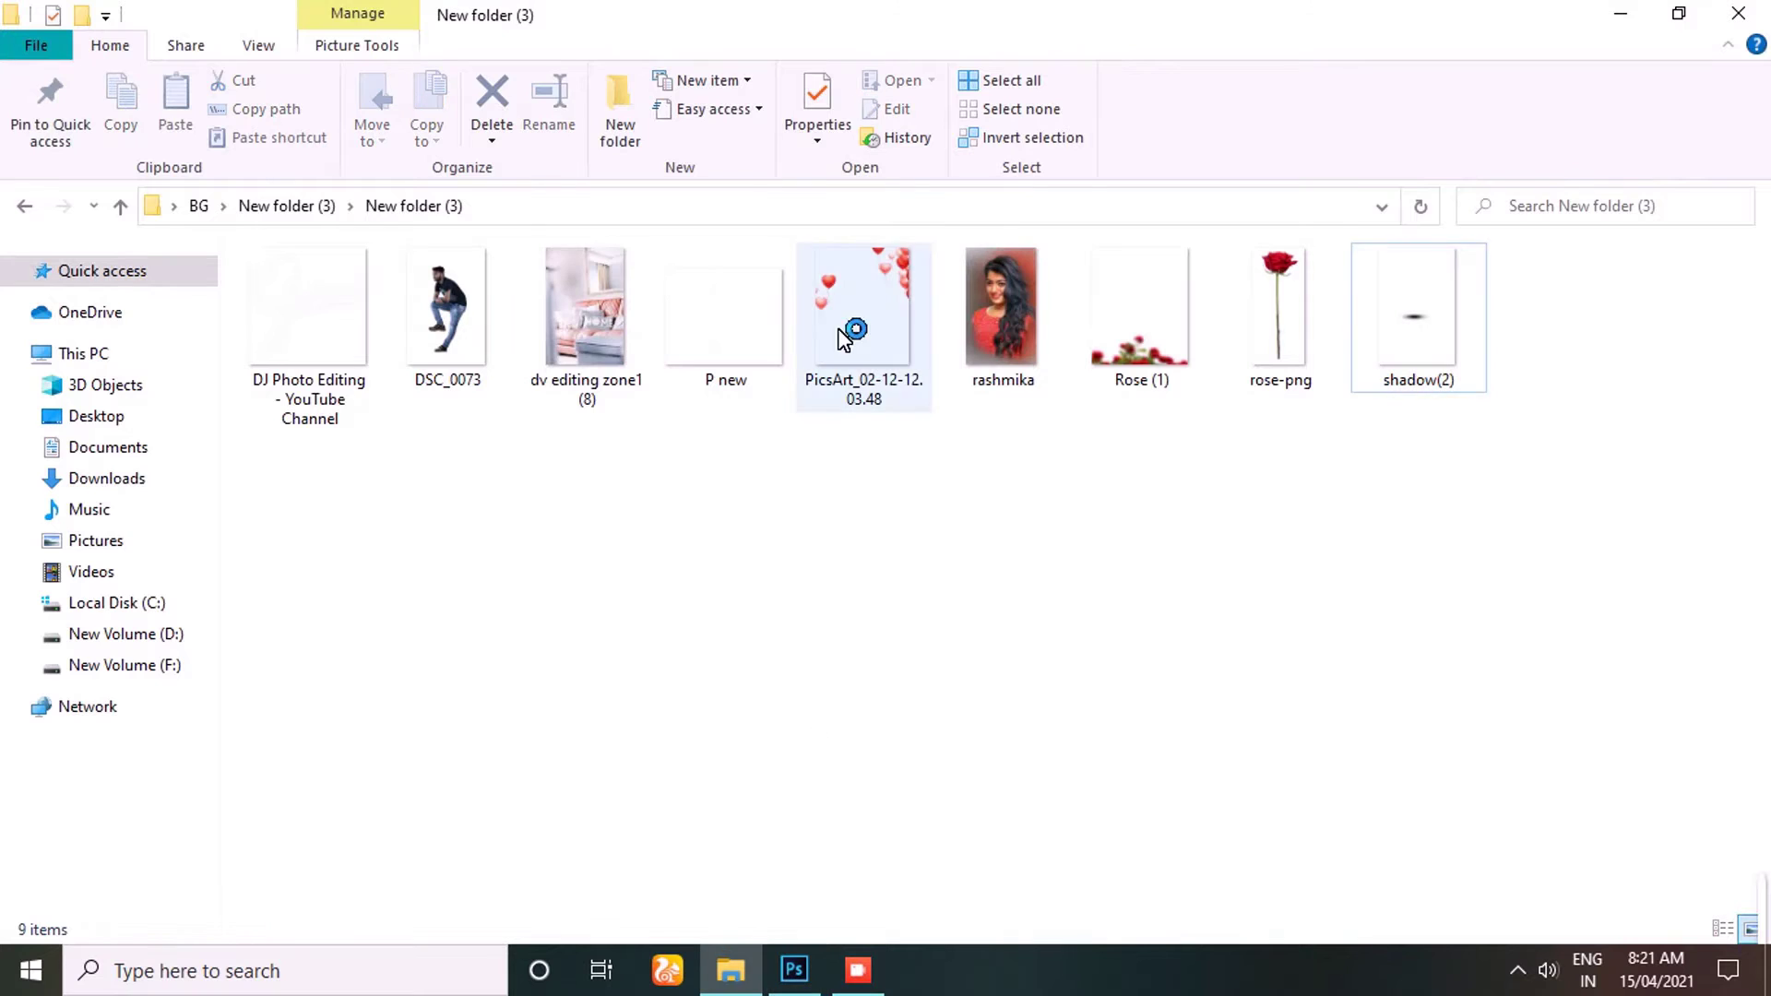
drag(858, 309, 745, 690)
right_click(800, 391)
click(909, 764)
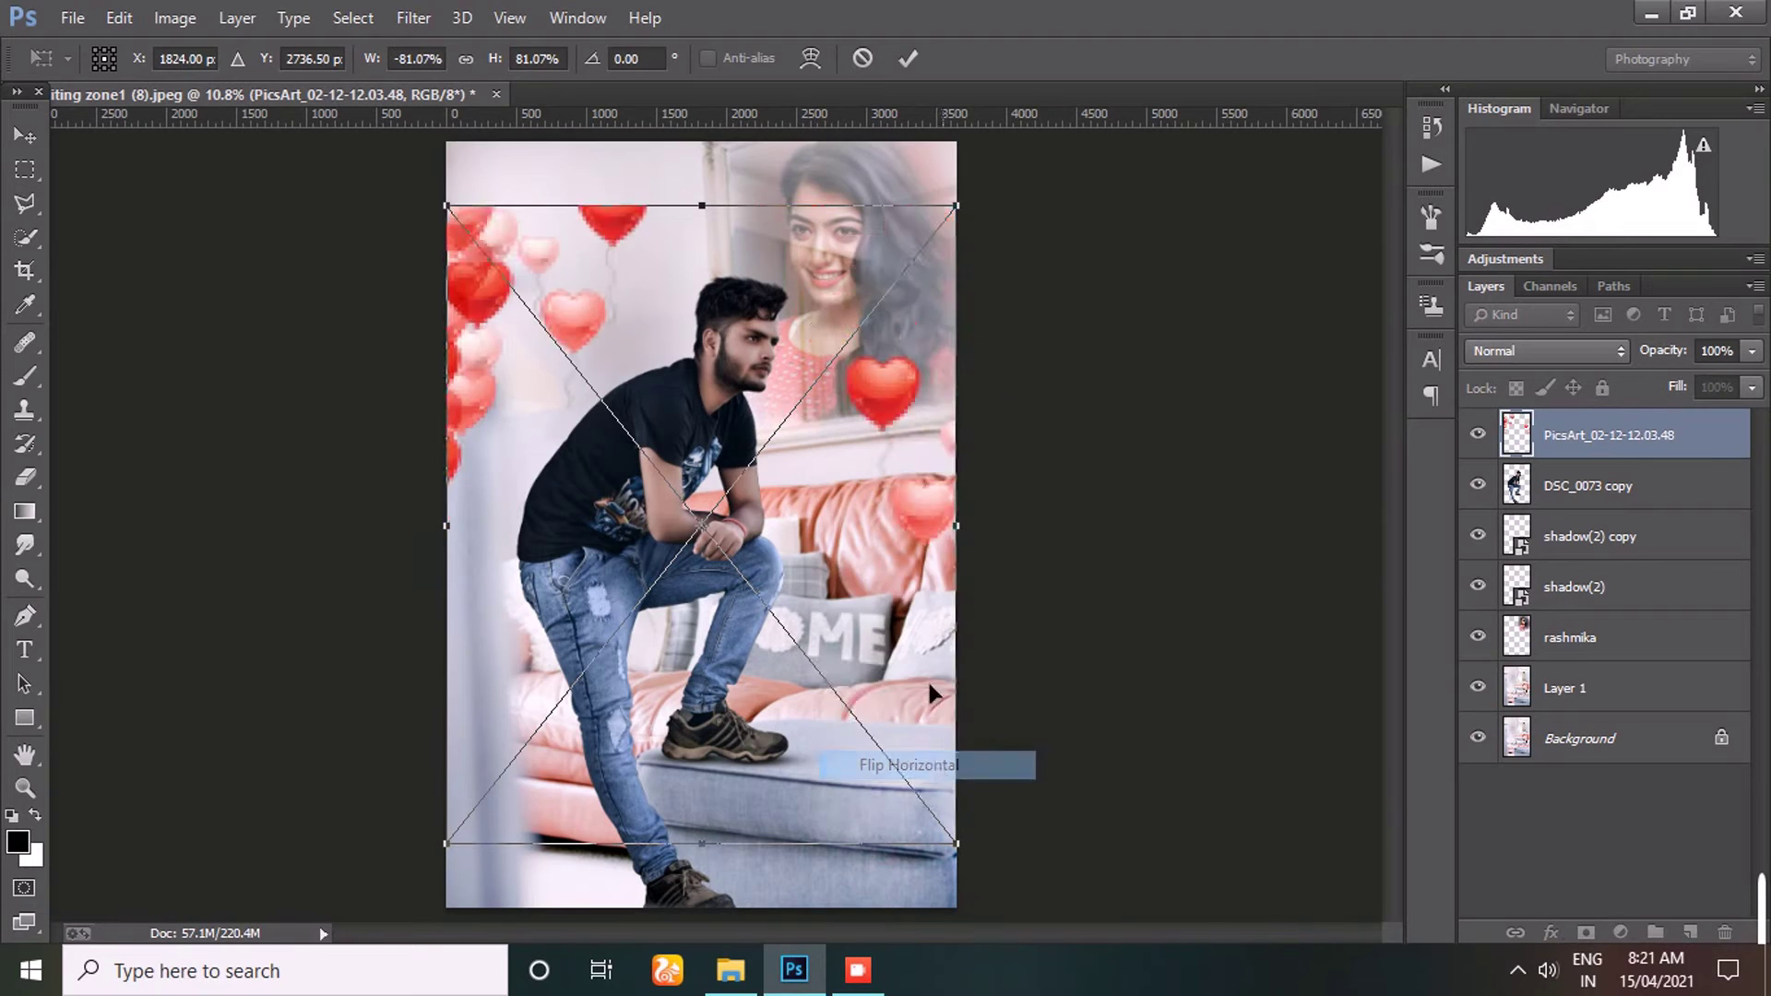
drag(871, 468, 867, 356)
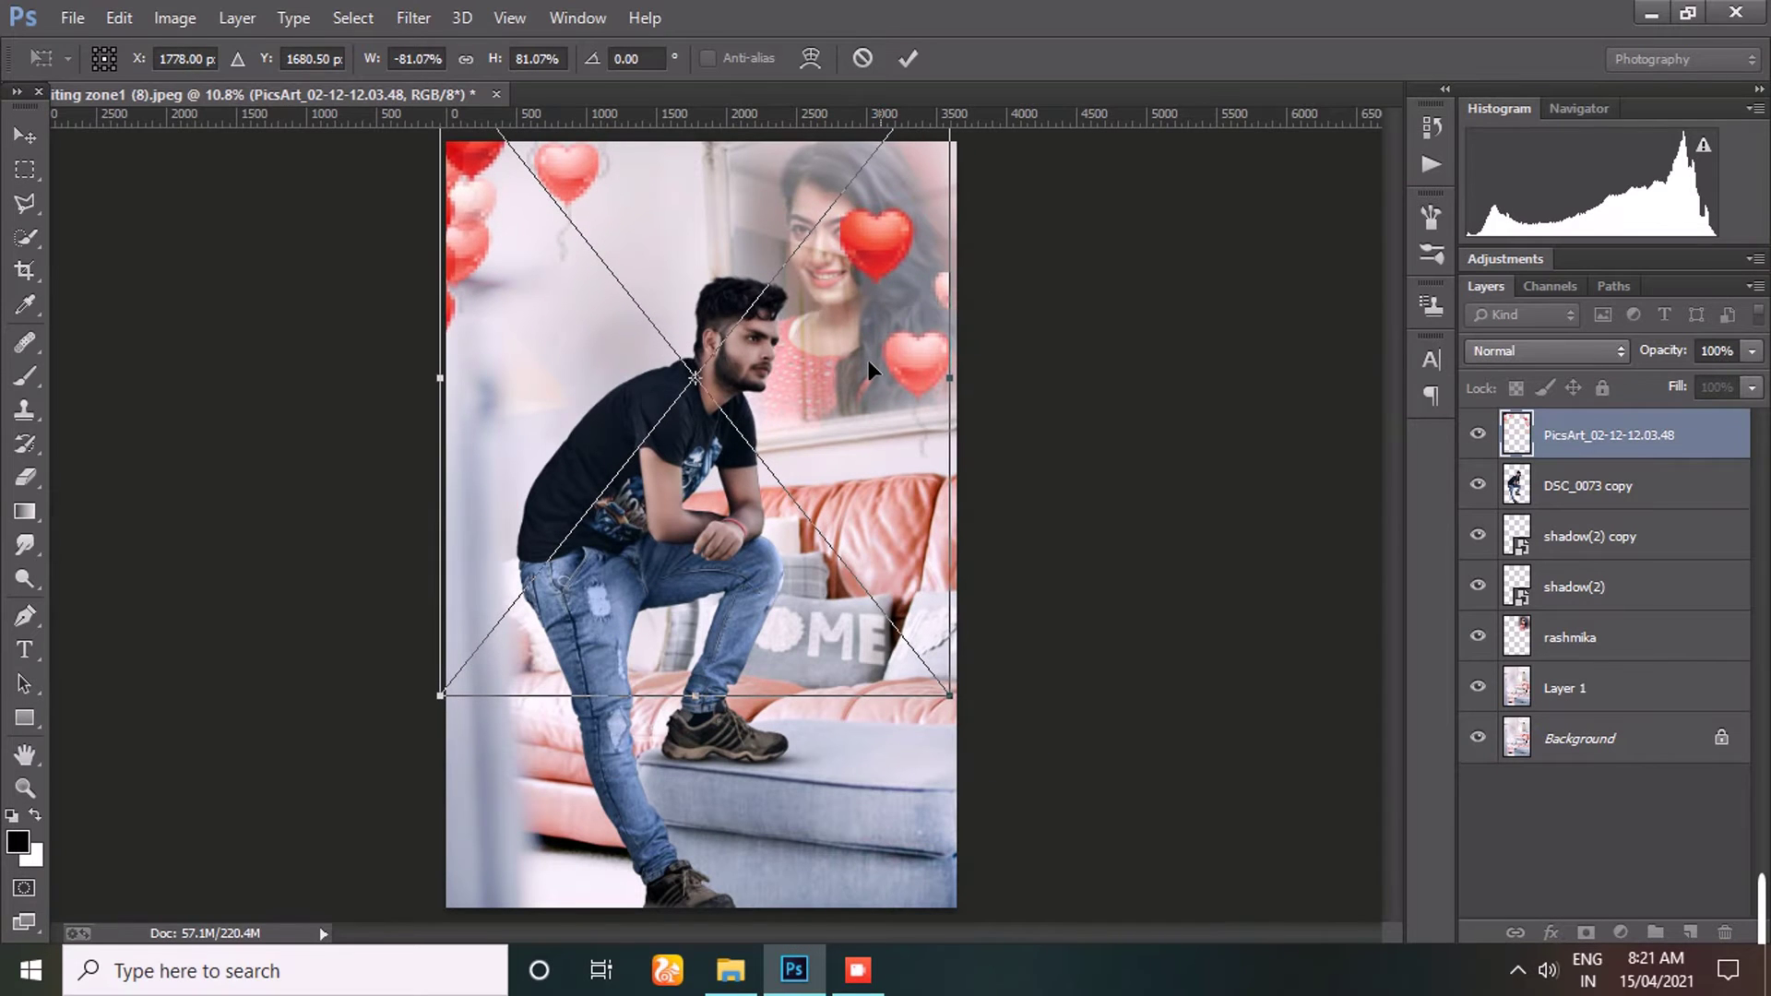
key(Return)
- Rasterize the balloons layer and erase the large red heart on the right
click(24, 477)
click(736, 321)
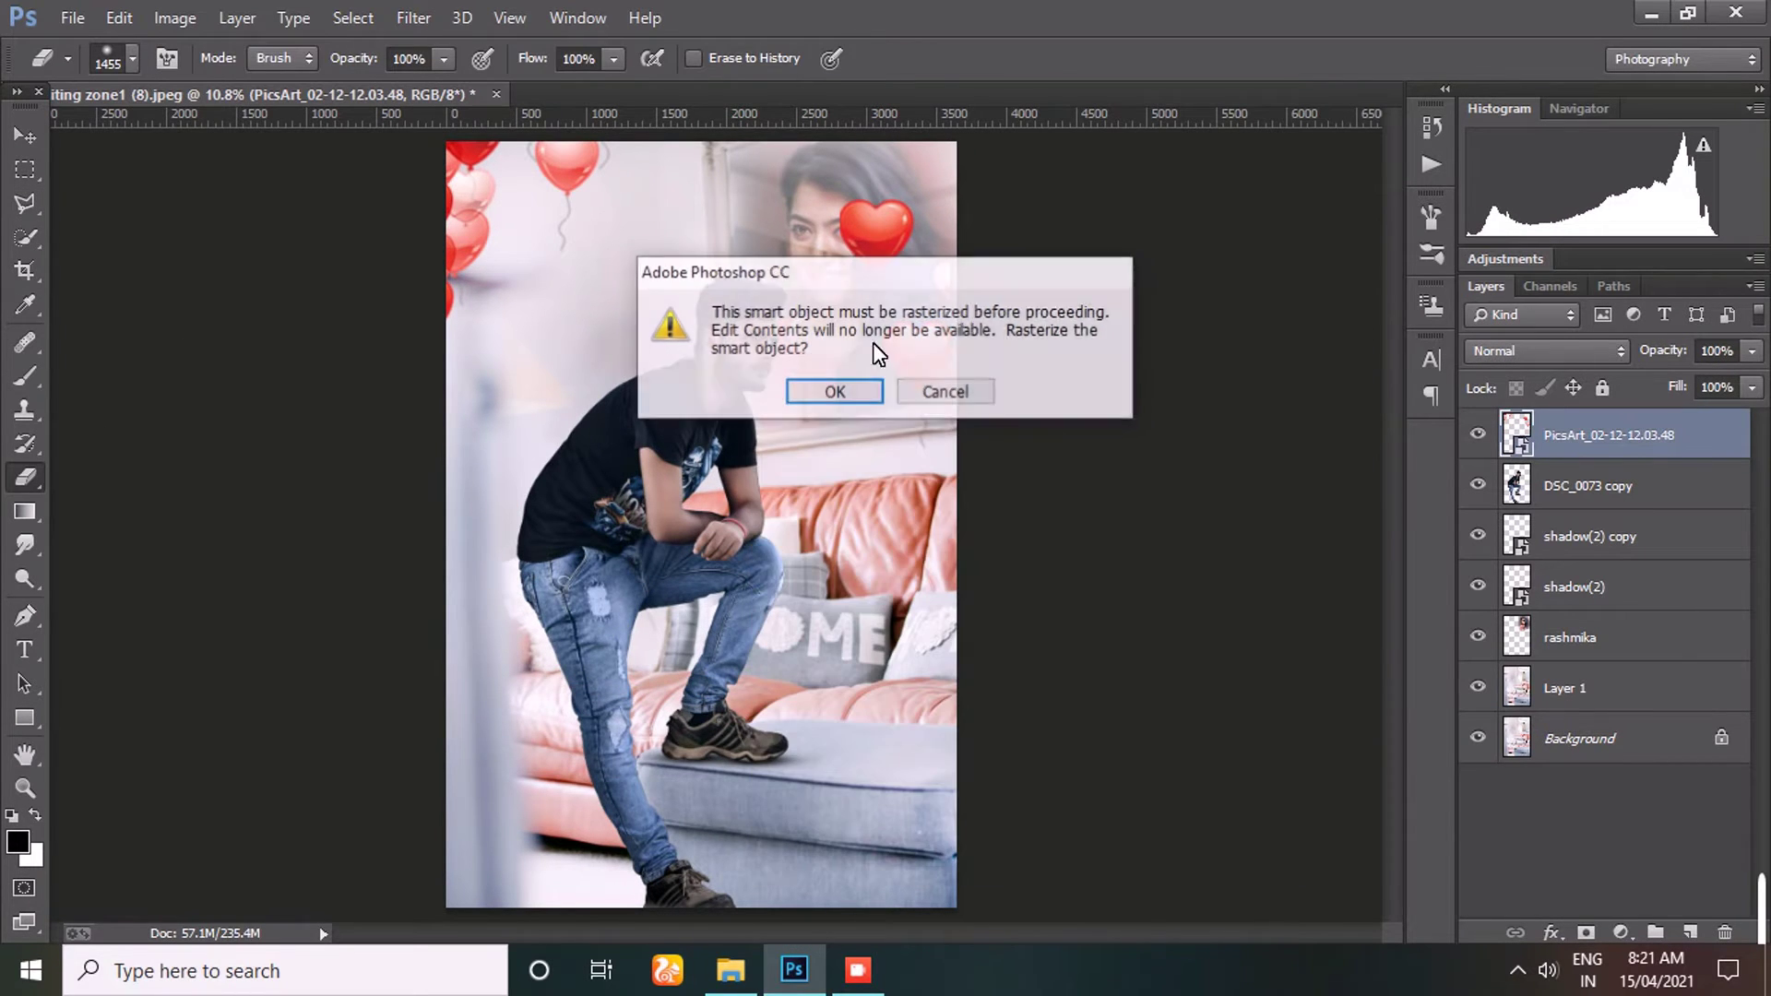
click(834, 391)
click(904, 373)
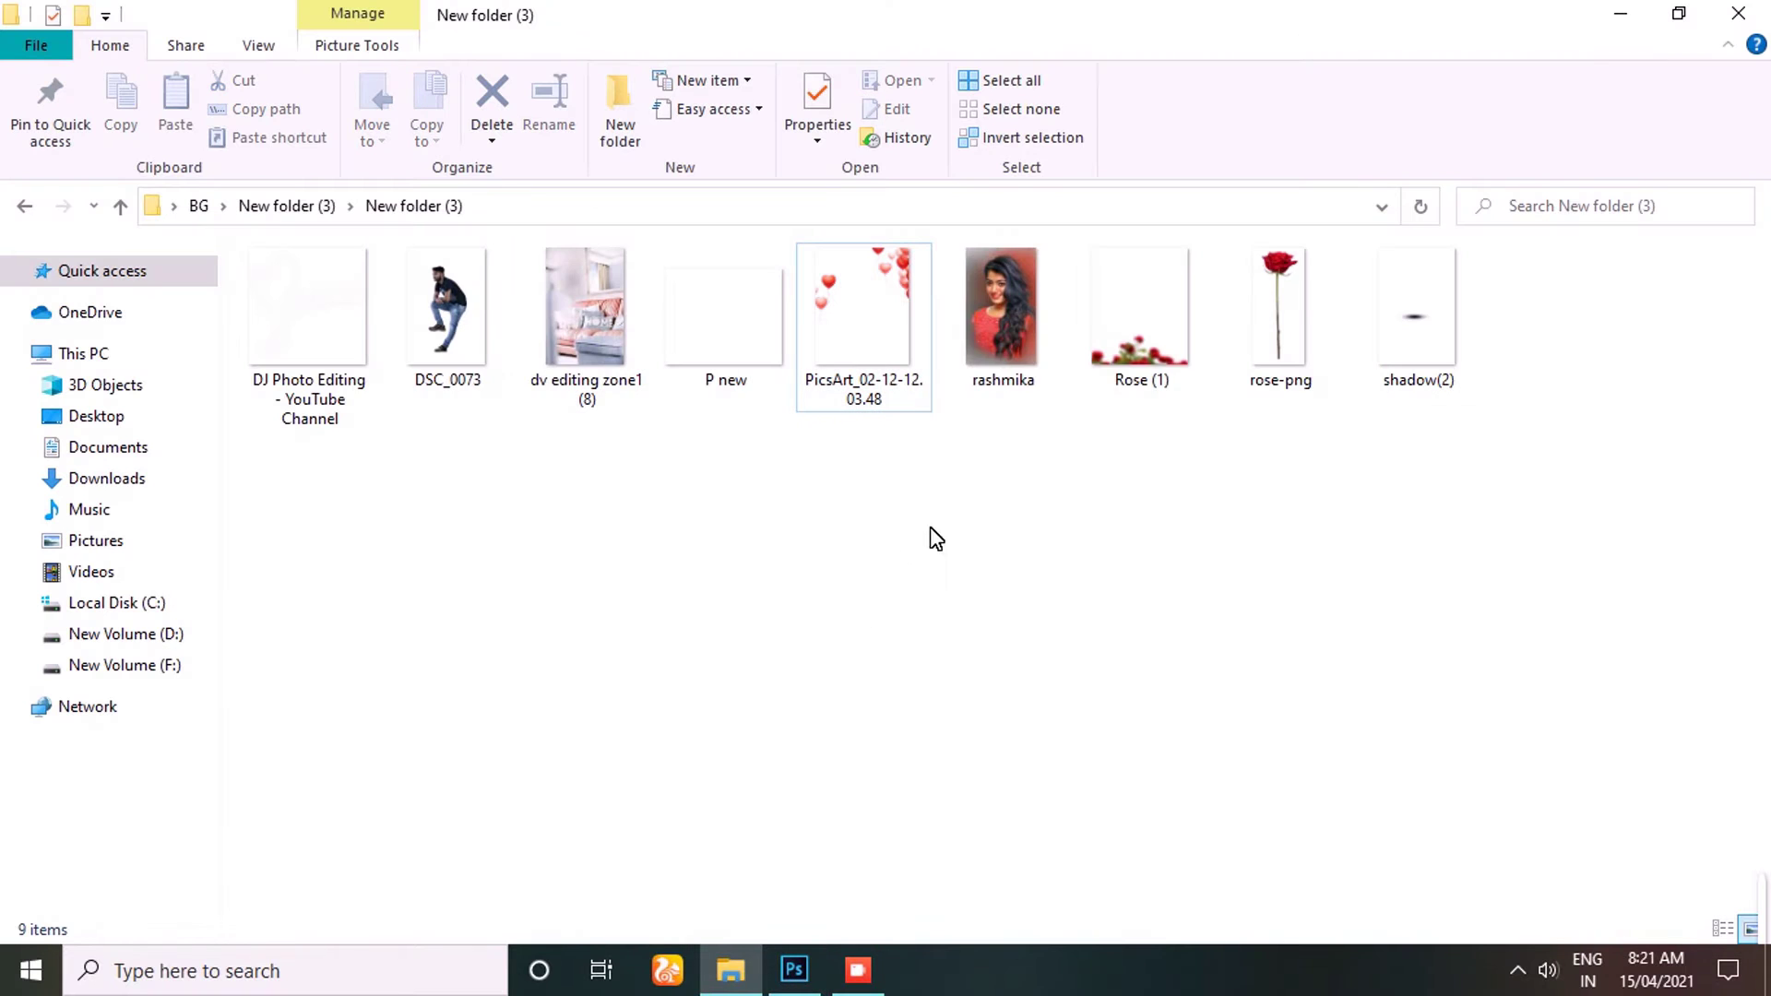
- Place Rose (1) rotated about -89°, scaled down and moved up the right edge
mouse_move(1141, 318)
mouse_down()
mouse_move(836, 826)
mouse_move(1014, 601)
mouse_move(632, 265)
mouse_up()
mouse_move(929, 712)
mouse_down()
mouse_move(977, 711)
mouse_move(936, 440)
mouse_move(908, 378)
mouse_up()
mouse_move(964, 443)
mouse_down()
mouse_move(950, 376)
mouse_move(1095, 371)
mouse_up()
key(Return)
- Rasterize and trim the roses with the Eraser, then bring in the single rose-png image
key(e)
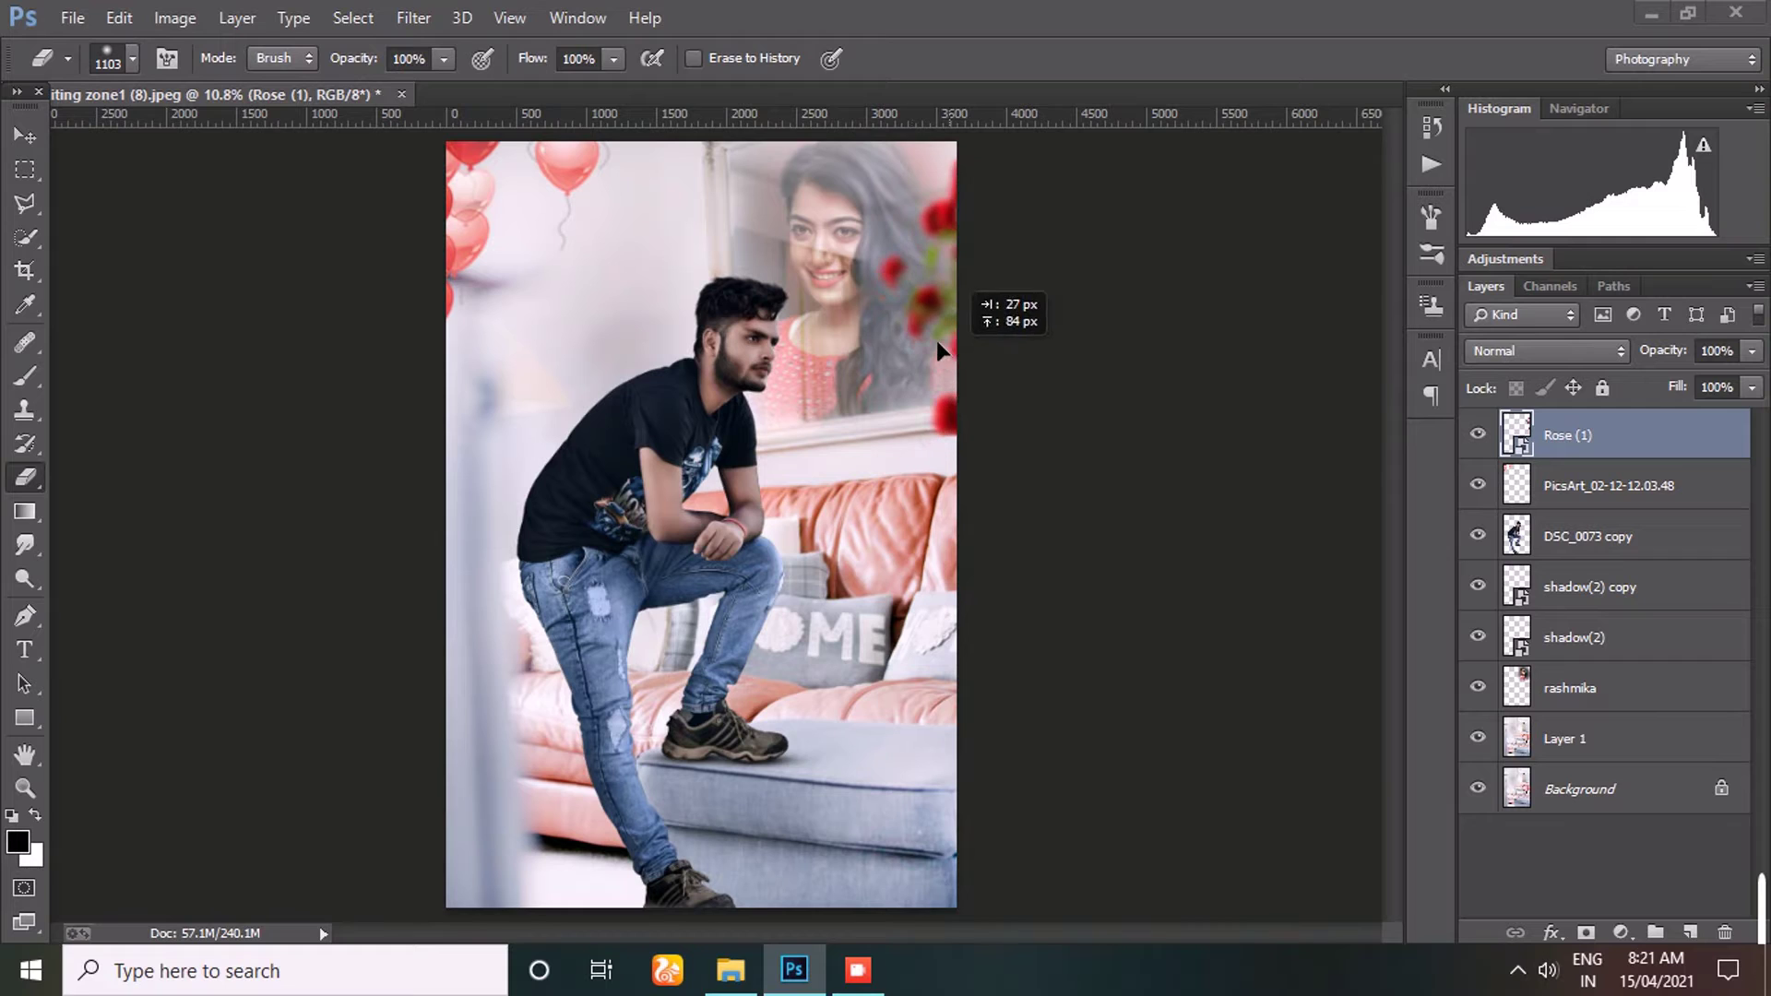
click(923, 525)
click(838, 391)
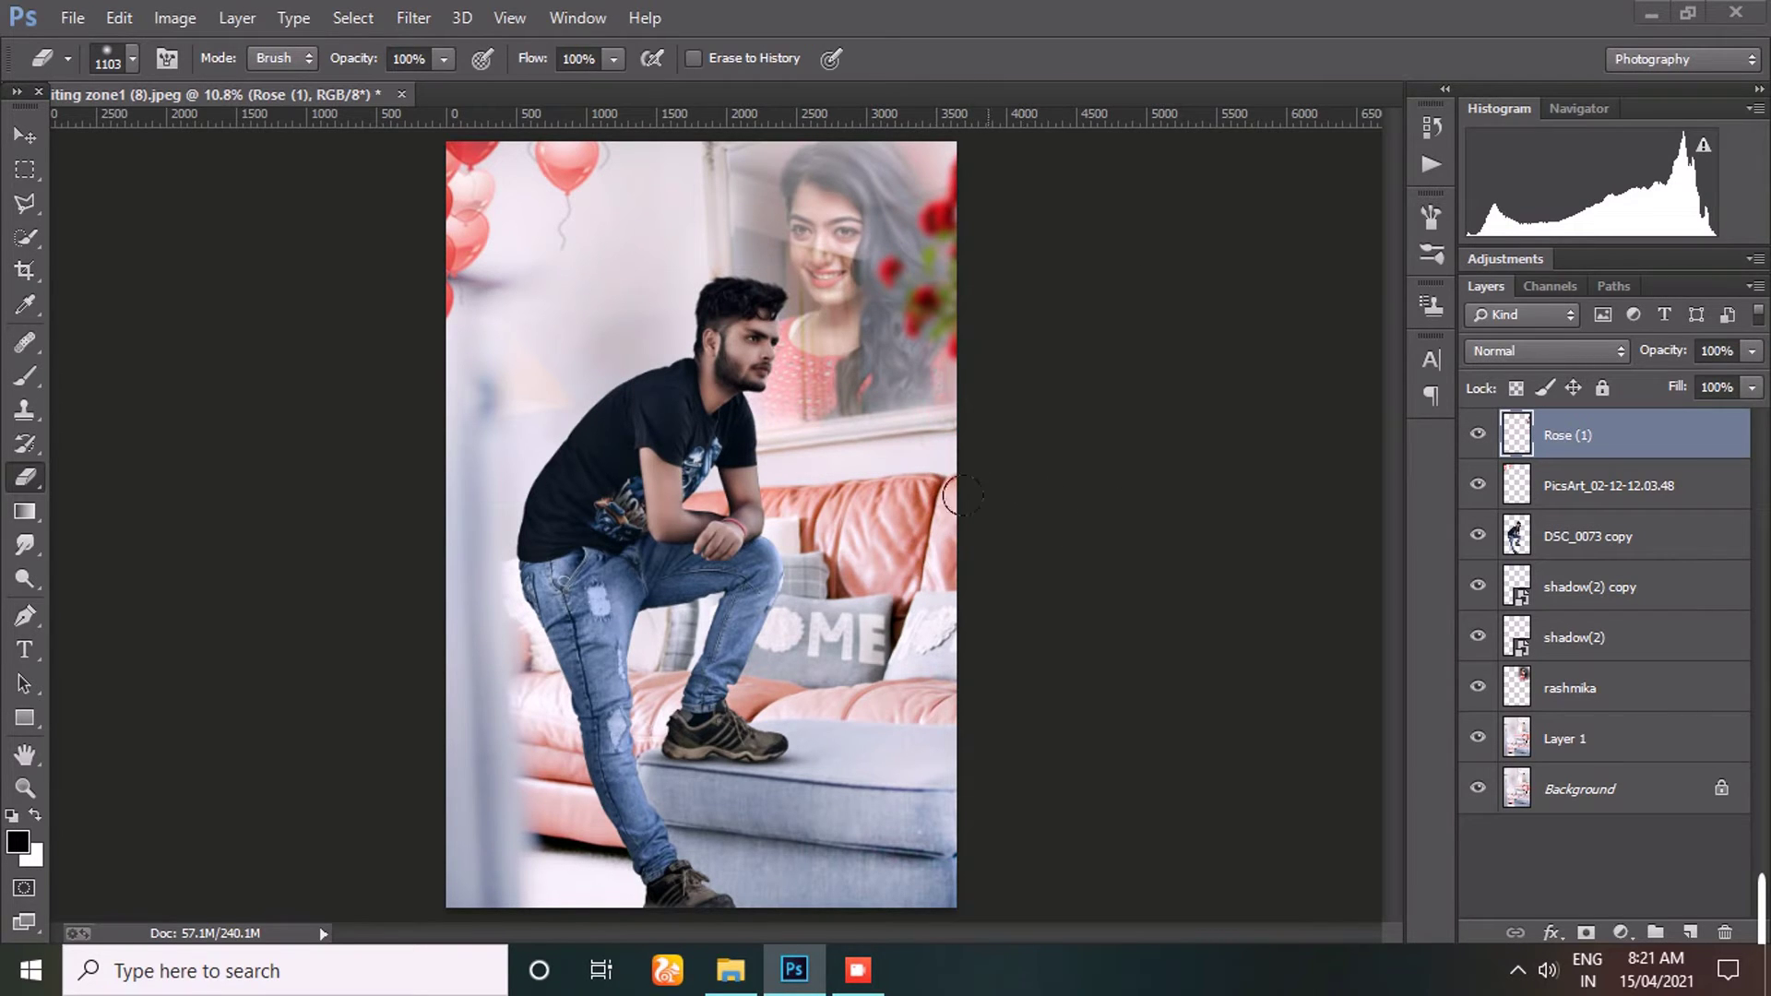
click(731, 969)
mouse_move(1276, 296)
mouse_down()
mouse_move(782, 948)
mouse_move(720, 563)
mouse_move(695, 673)
mouse_move(779, 581)
mouse_up()
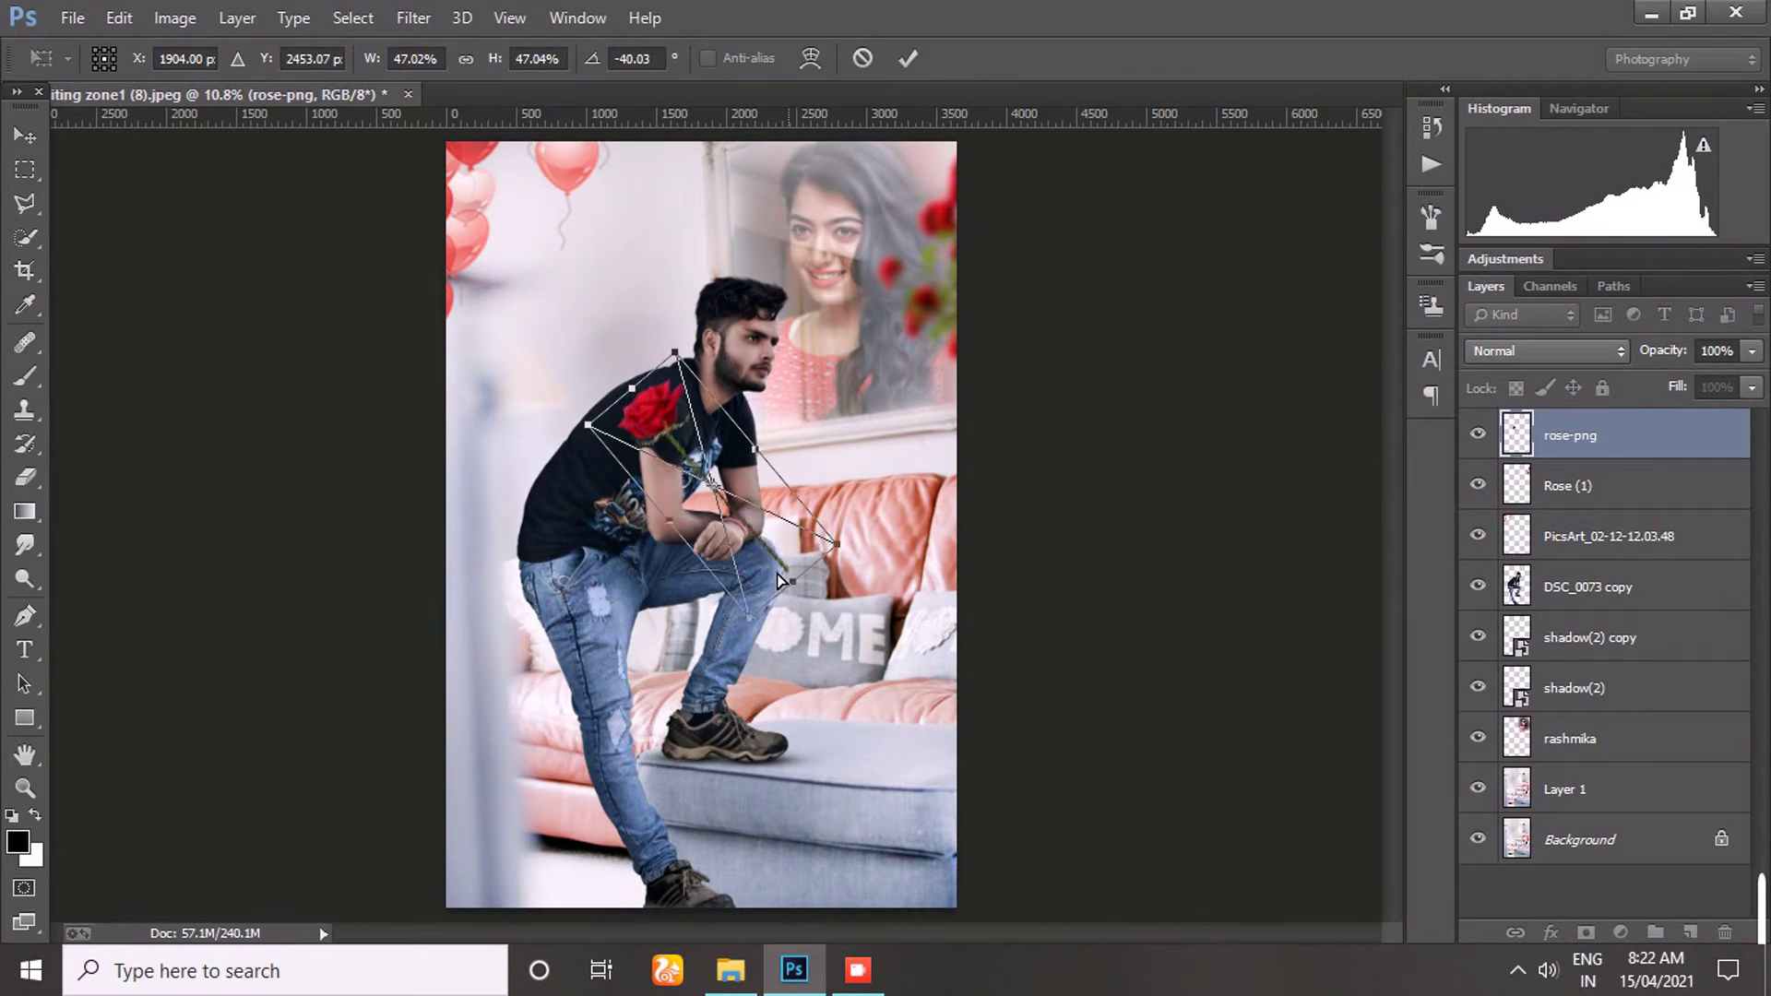
- Scale the rose to about 16% and rotate it about -60° into the man's hand
scroll(779, 581, up, 3)
drag(848, 475, 600, 434)
scroll(600, 434, up, 2)
mouse_move(872, 489)
mouse_down()
mouse_move(873, 407)
mouse_move(678, 420)
mouse_move(830, 447)
mouse_up()
scroll(799, 447, up, 1)
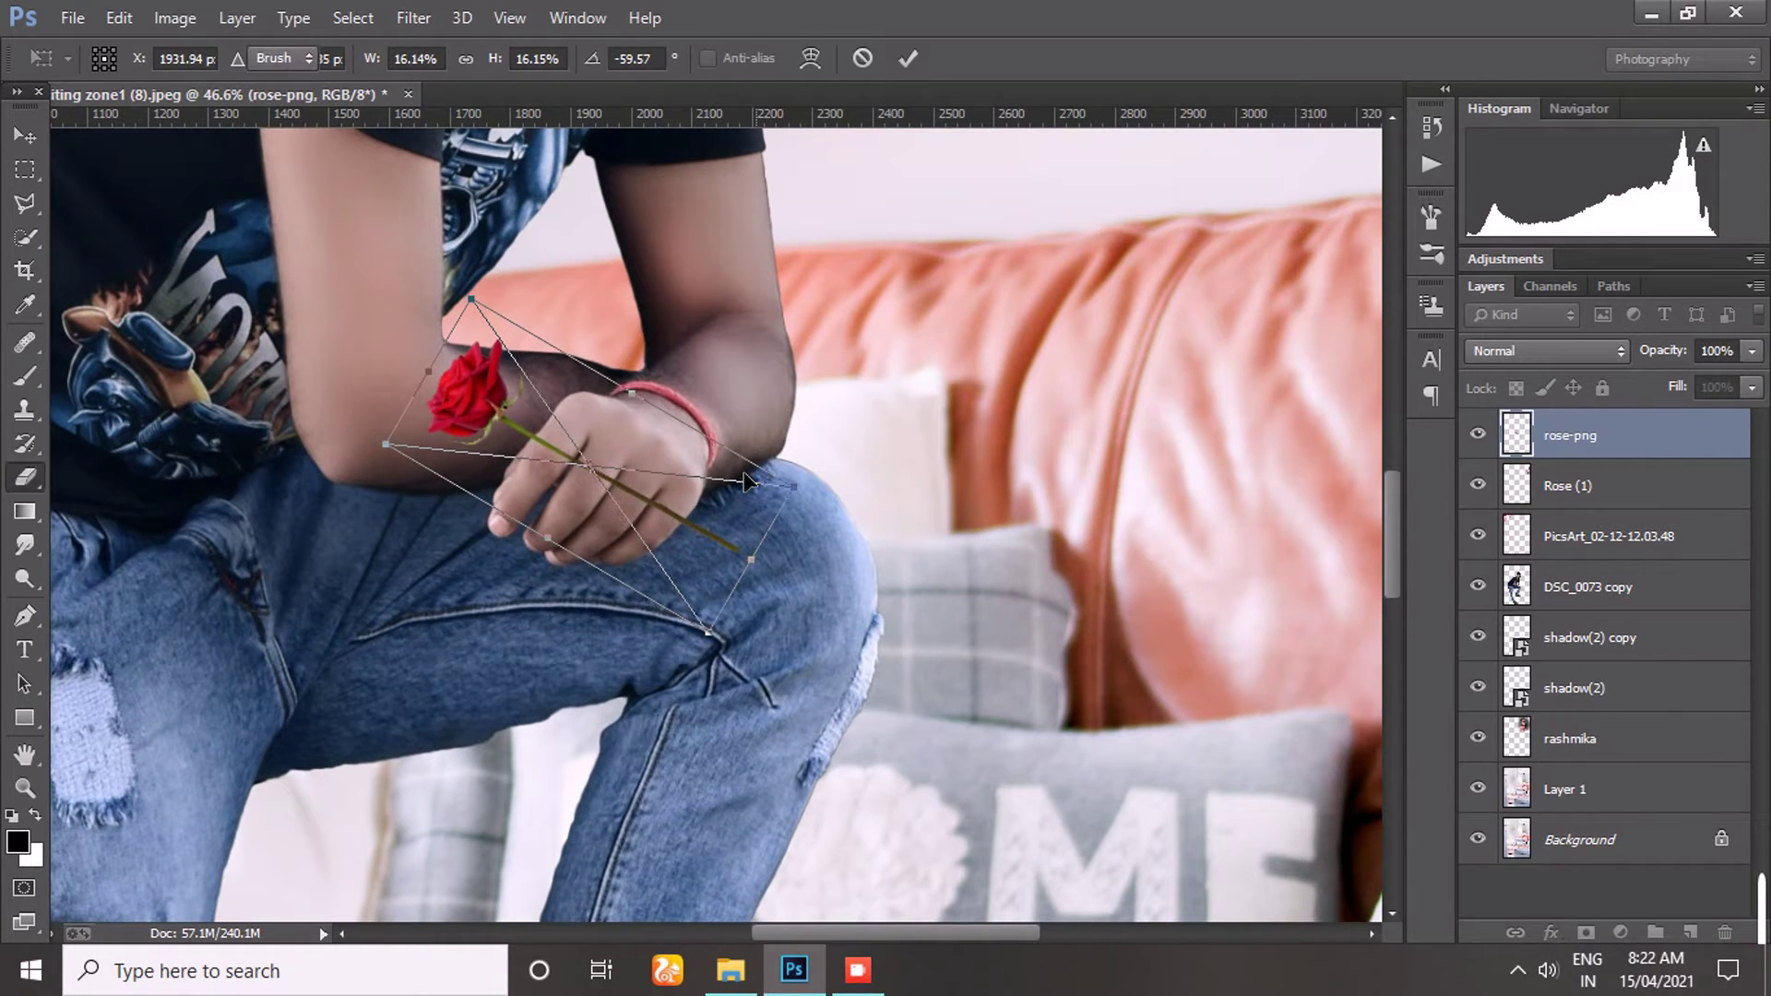
key(Return)
- Erase the rose stem with a small eraser where it crosses his fingers
scroll(613, 477, up, 3)
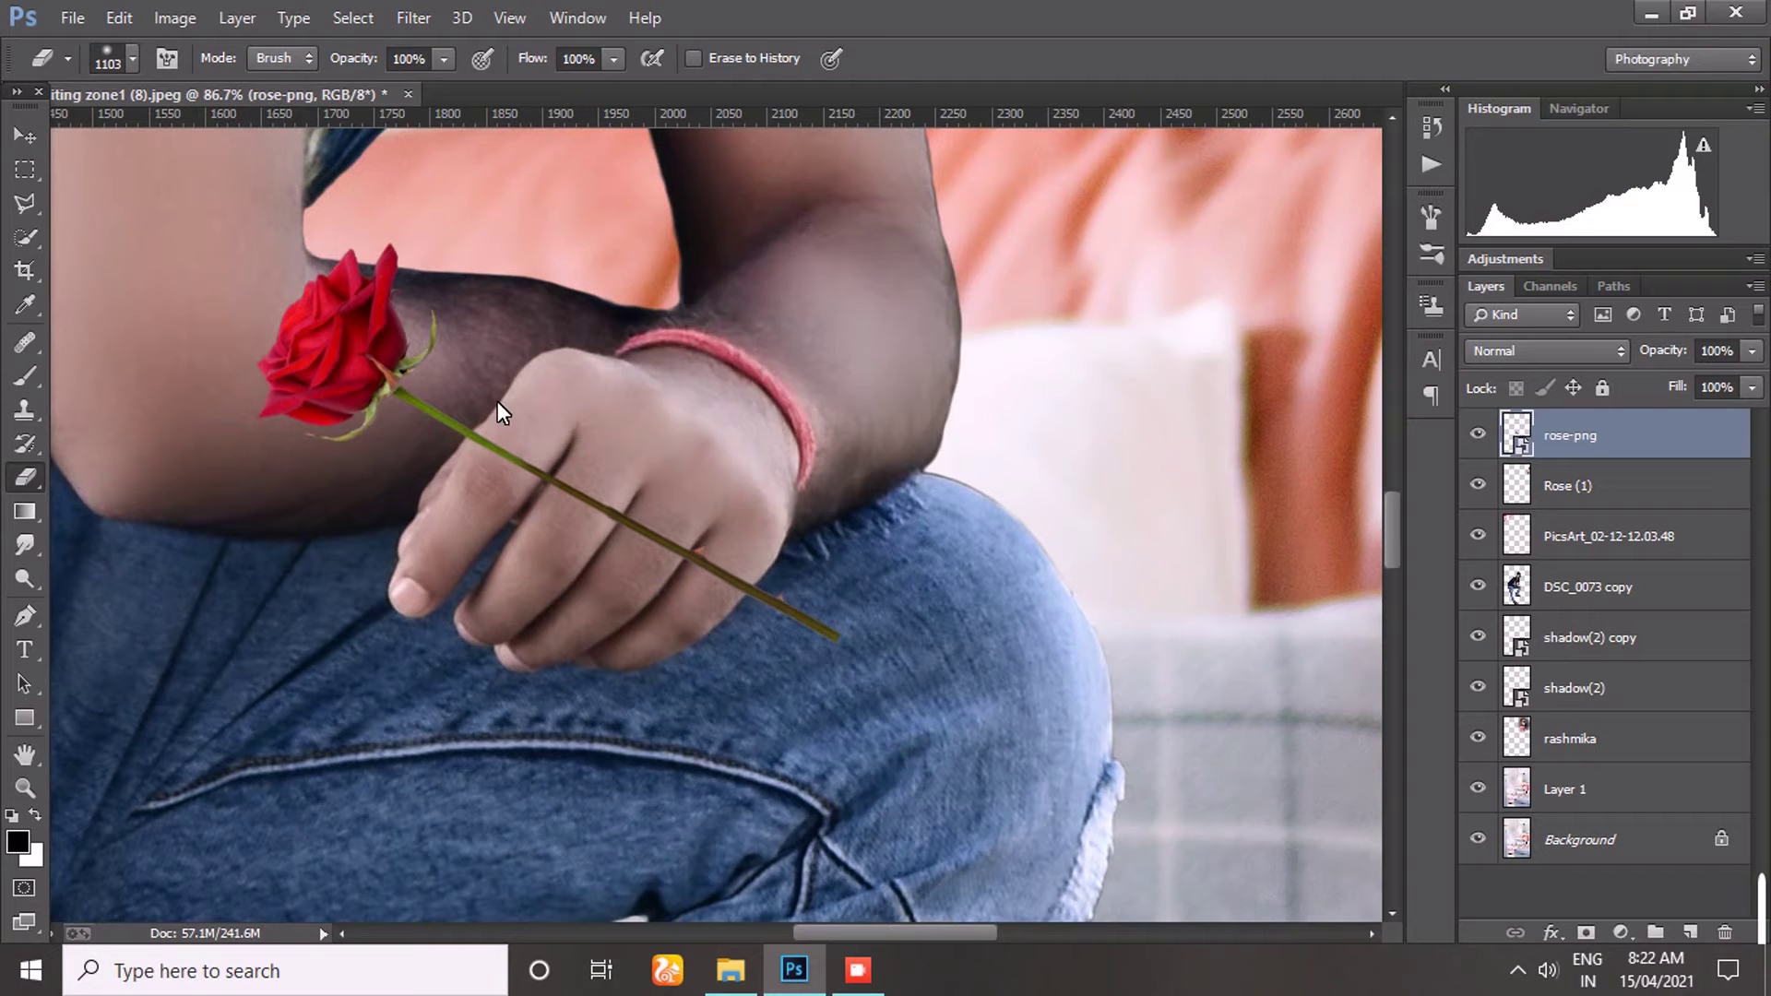
right_click(794, 395)
scroll(539, 489, up, 1)
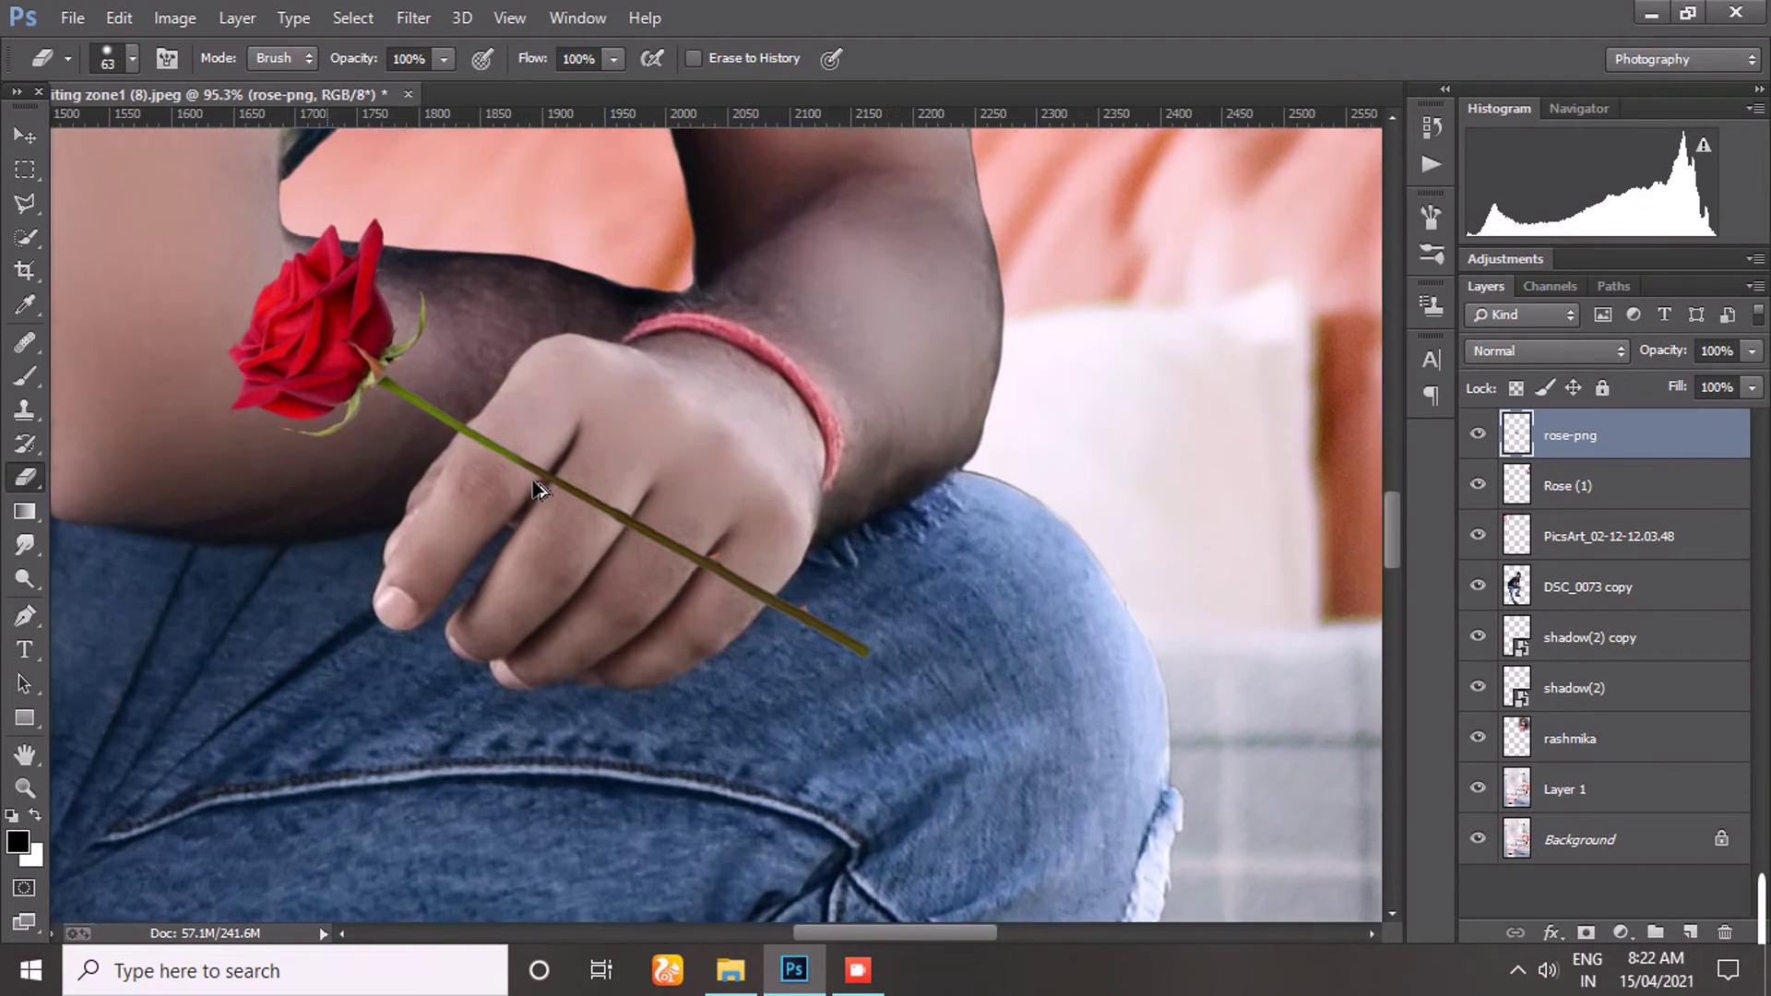
scroll(540, 488, up, 1)
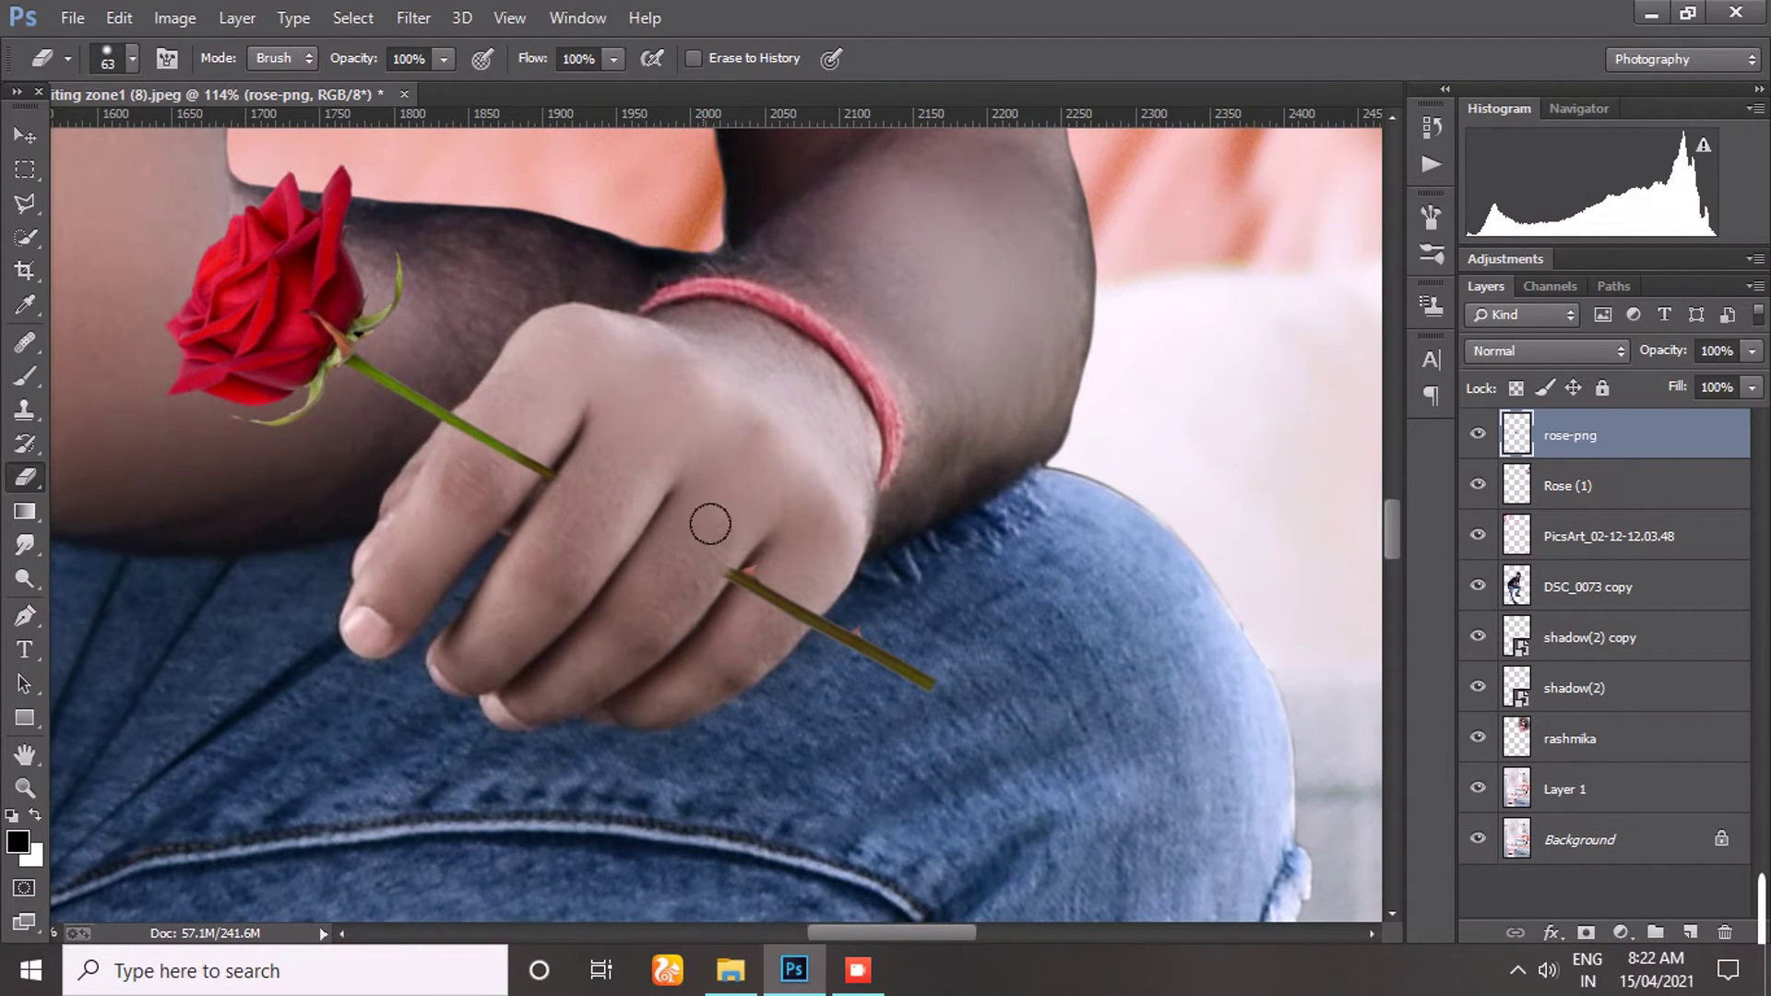
scroll(758, 596, up, 3)
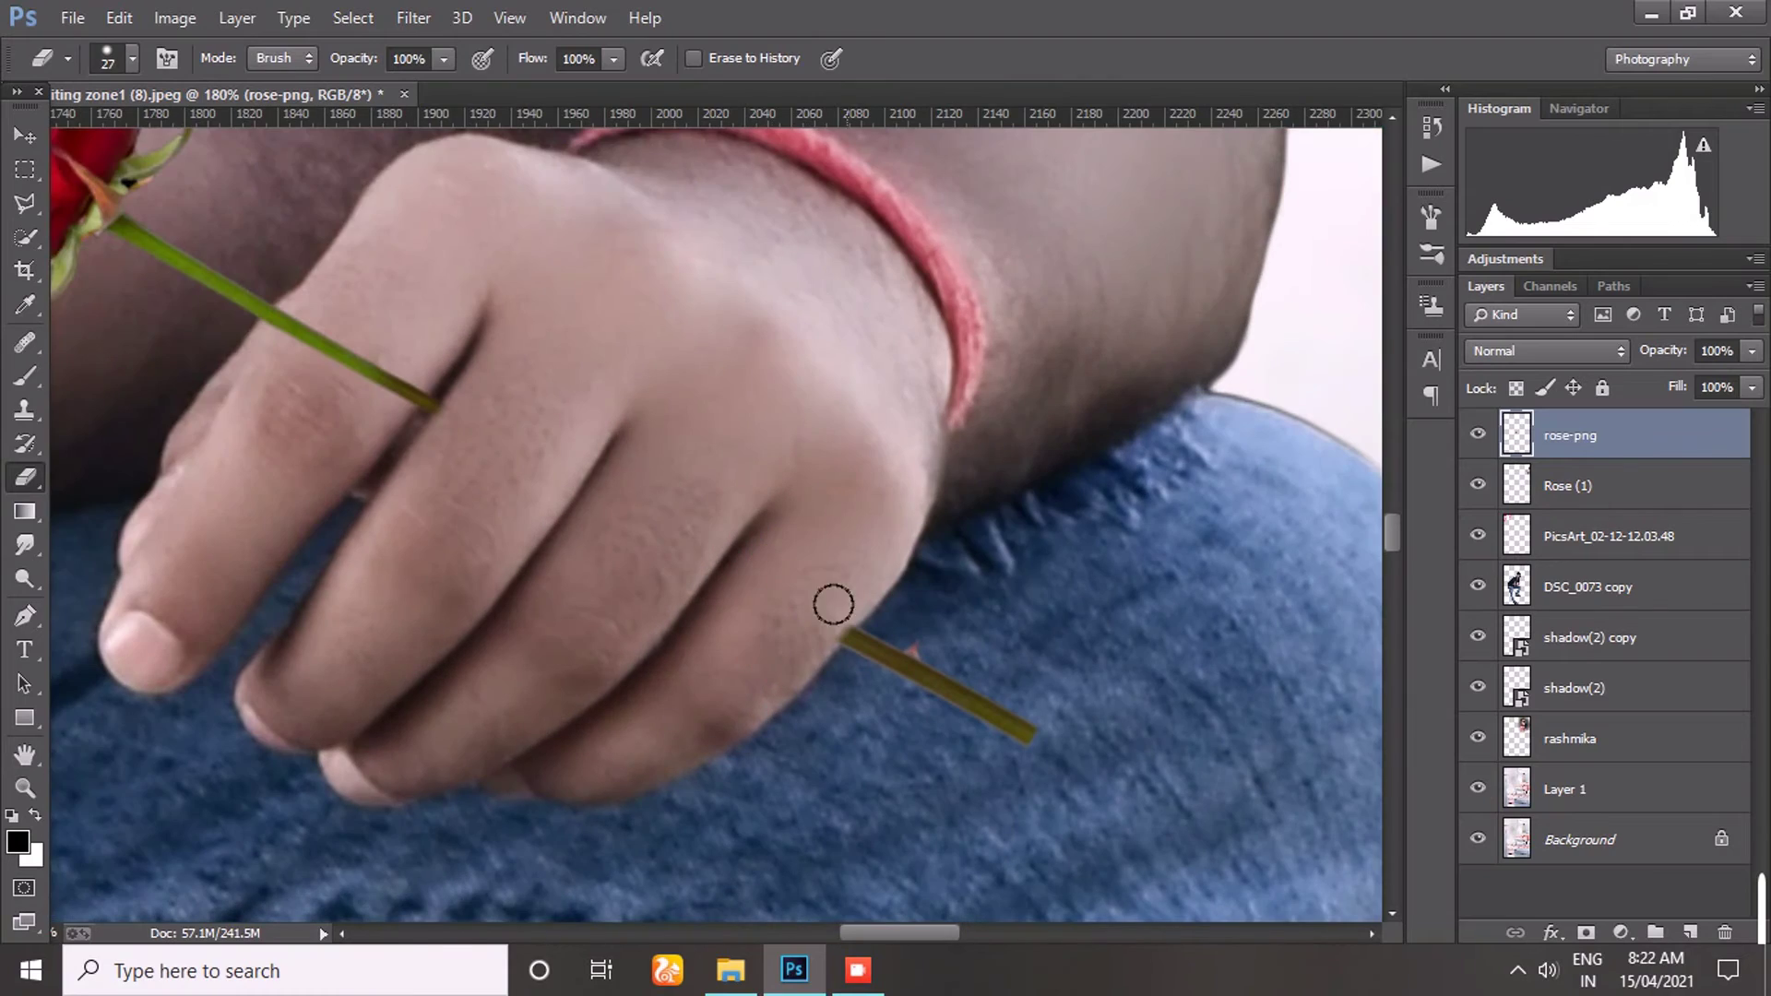
scroll(833, 605, down, 1)
scroll(759, 652, down, 4)
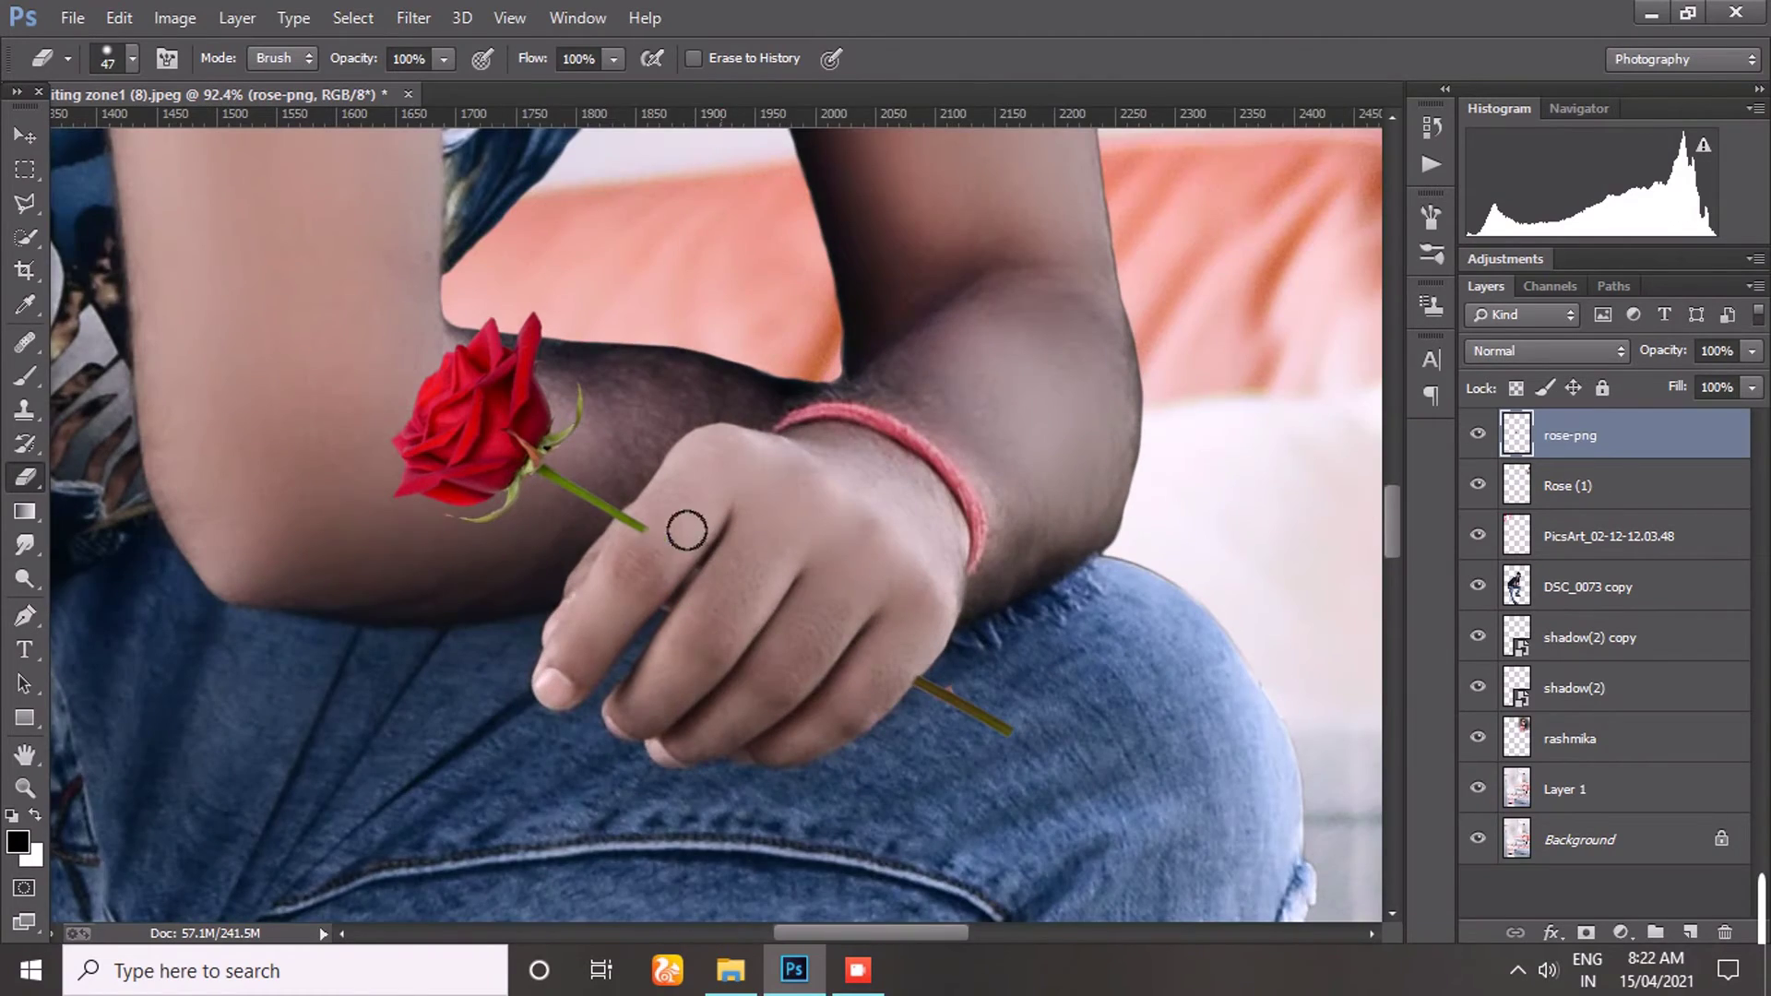
scroll(687, 531, up, 2)
scroll(735, 472, down, 3)
scroll(718, 462, down, 3)
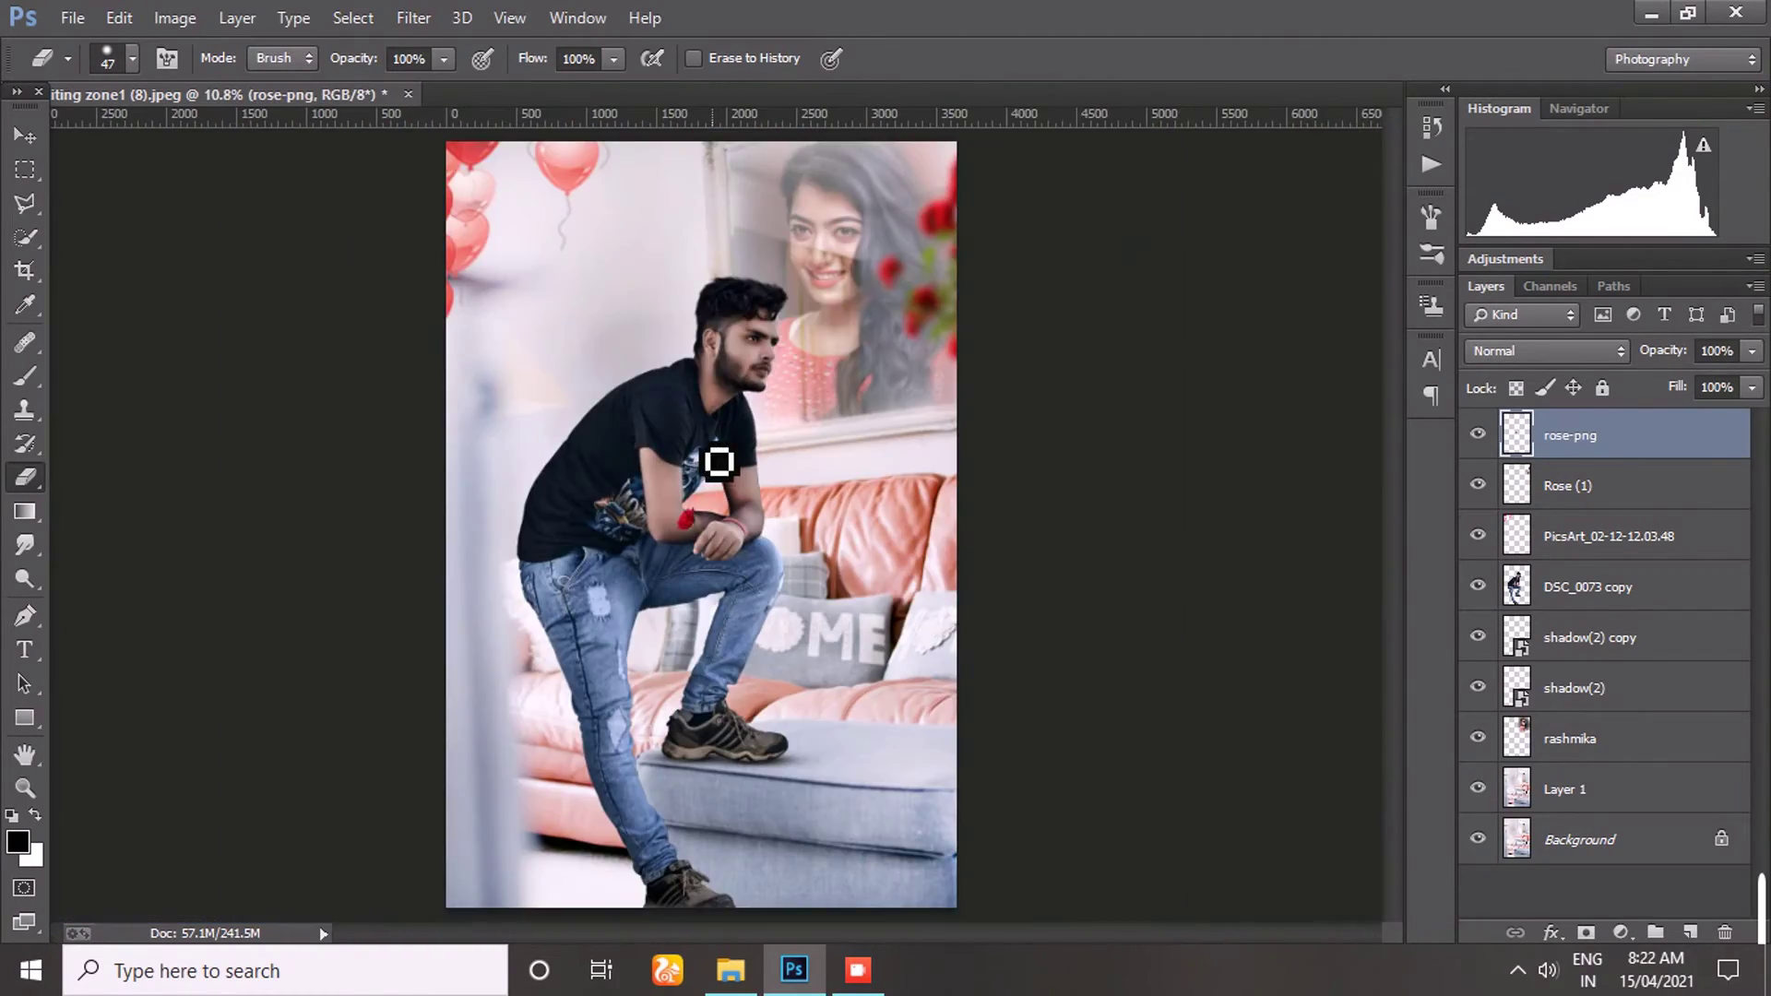
scroll(712, 556, down, 1)
scroll(712, 556, up, 1)
scroll(760, 502, up, 3)
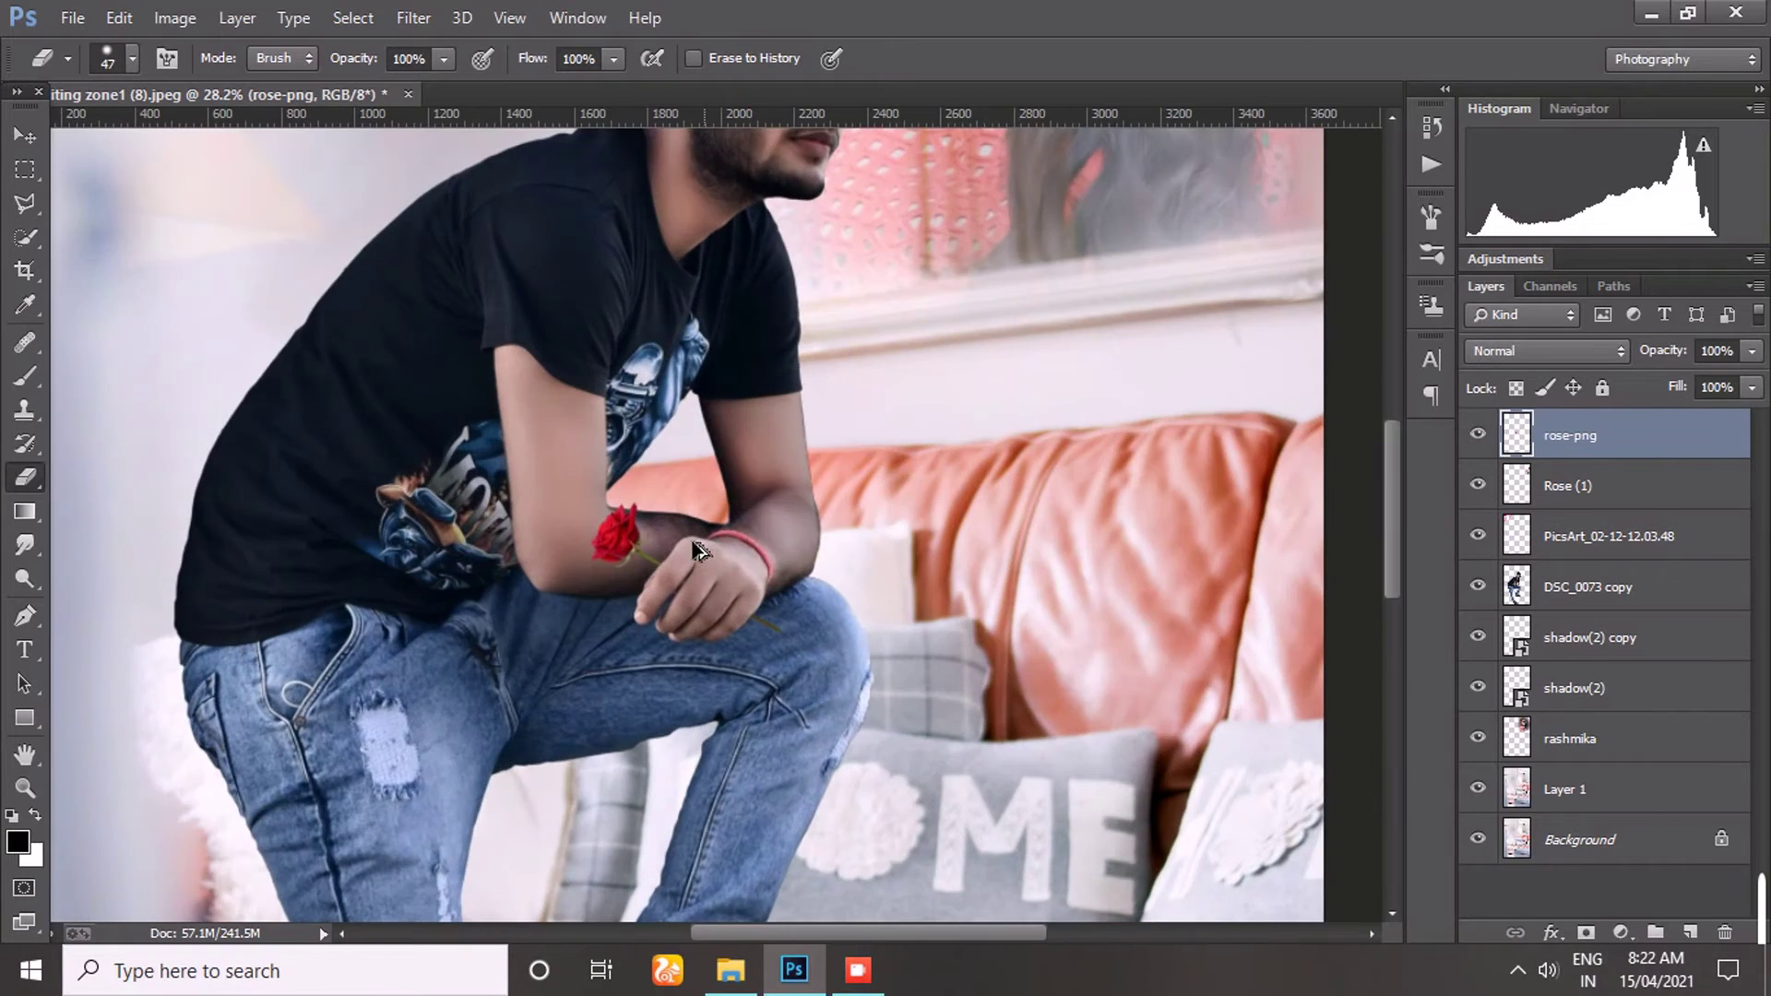
scroll(709, 553, down, 3)
- Bring a logo file into Photoshop, shrink it and move it to the upper left
key(w)
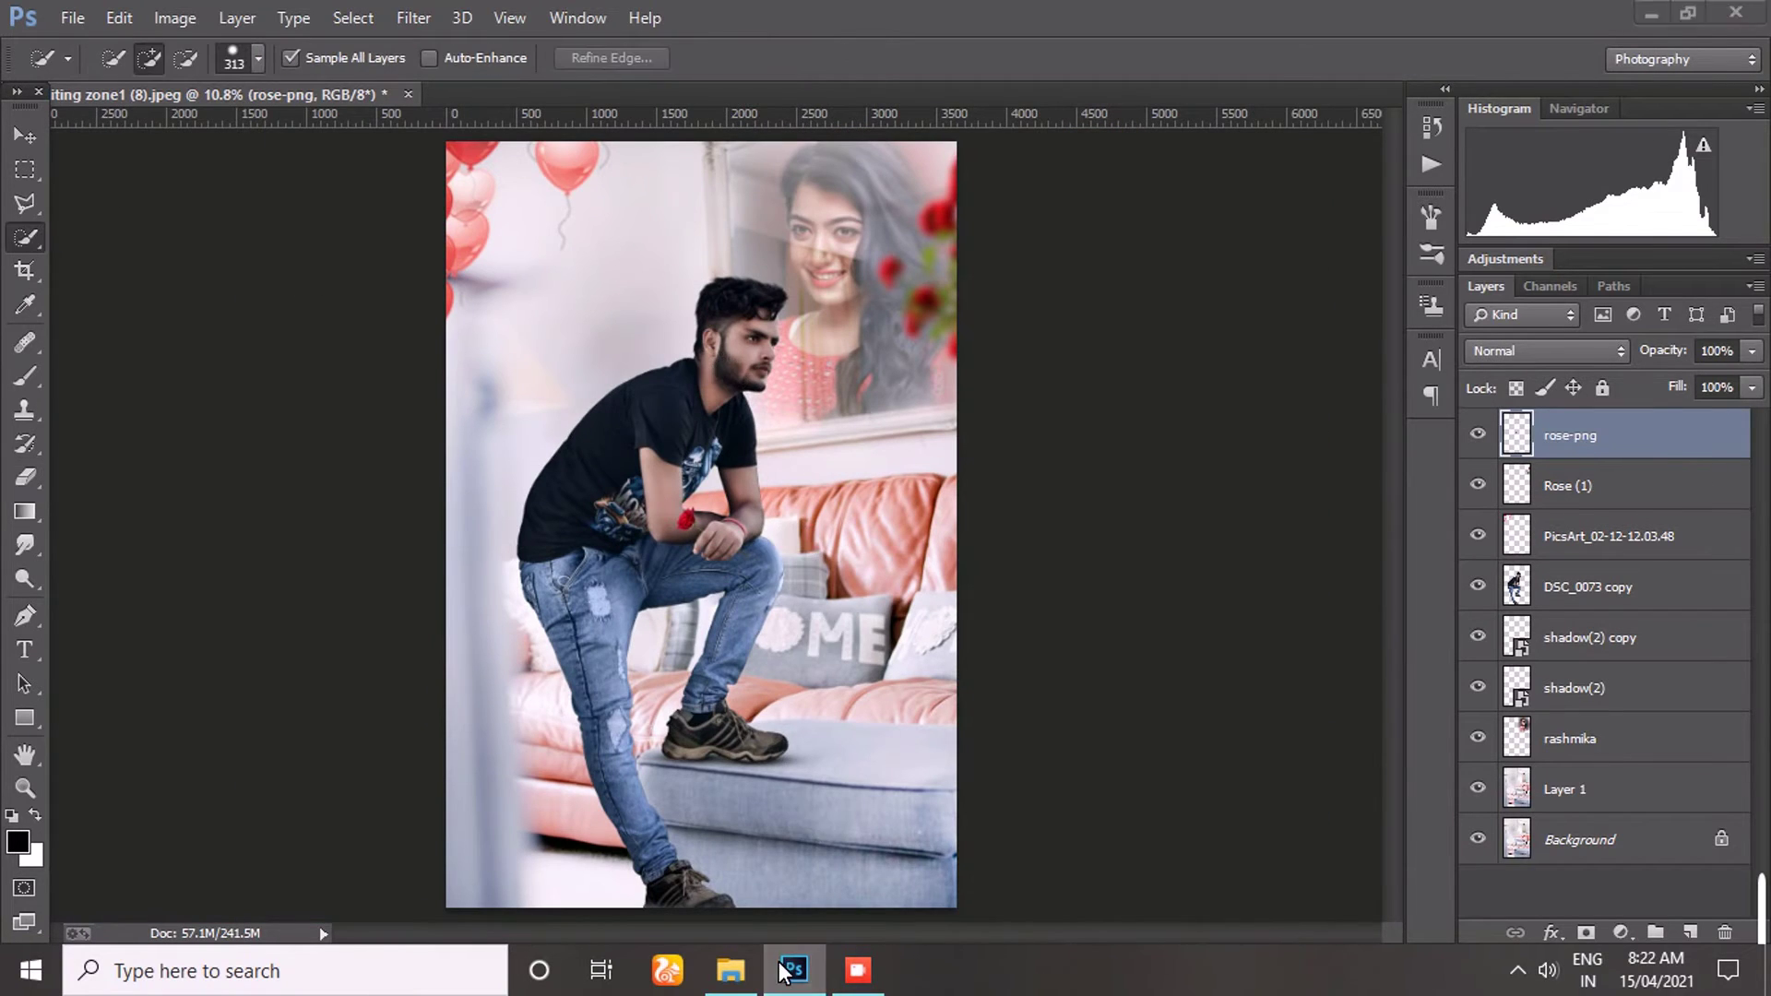
click(731, 970)
drag(300, 319, 760, 705)
drag(919, 723, 565, 388)
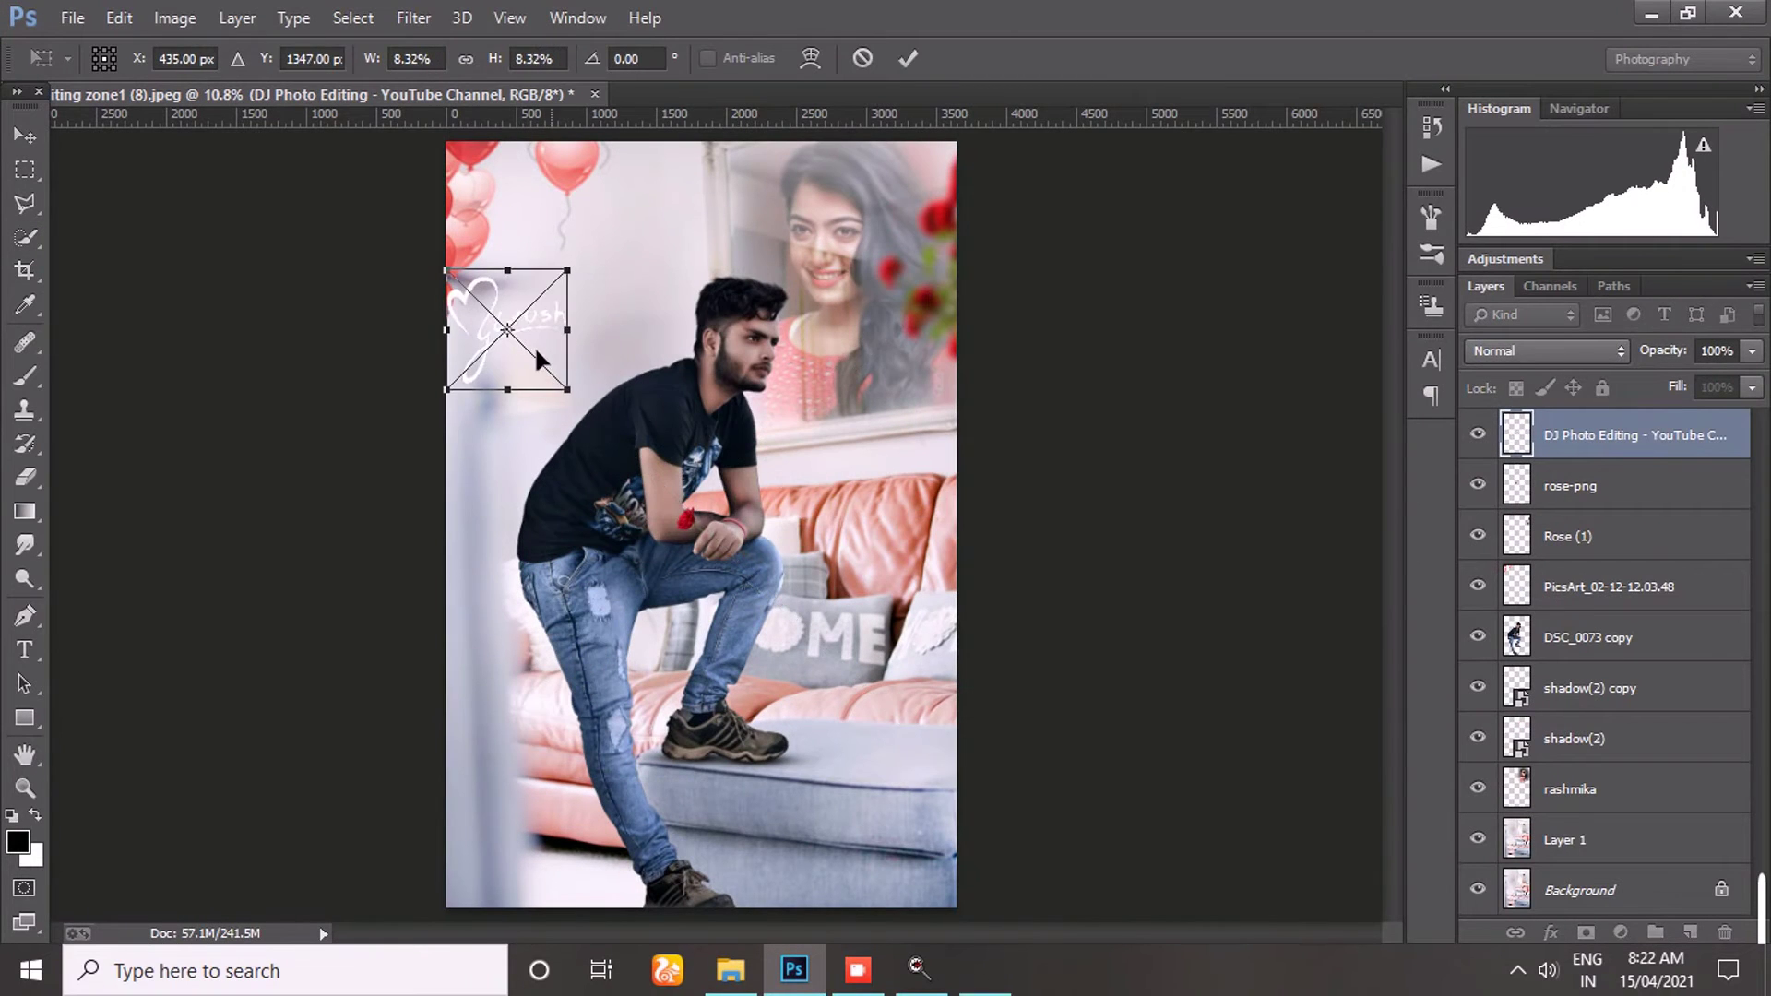
drag(516, 332, 623, 332)
key(Return)
- Lower that logo layer's fill to 80% and fit the whole image in view
scroll(613, 267, up, 3)
click(1752, 387)
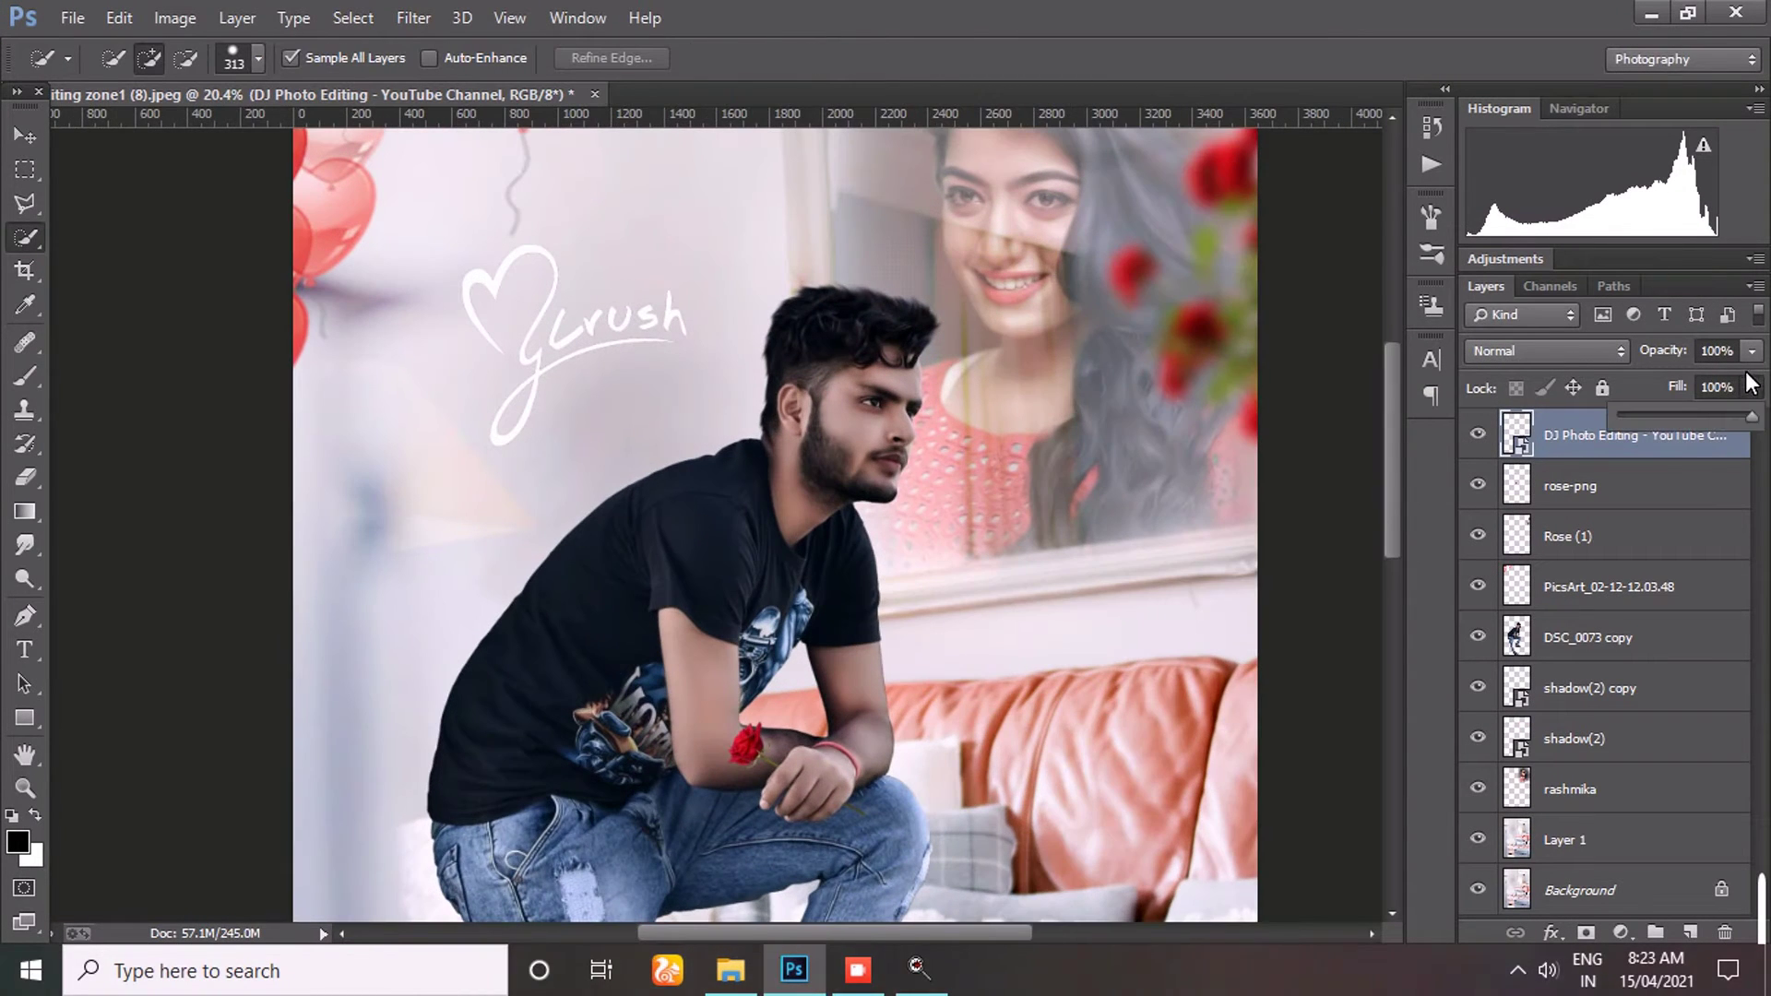
drag(1751, 416, 1628, 413)
click(858, 406)
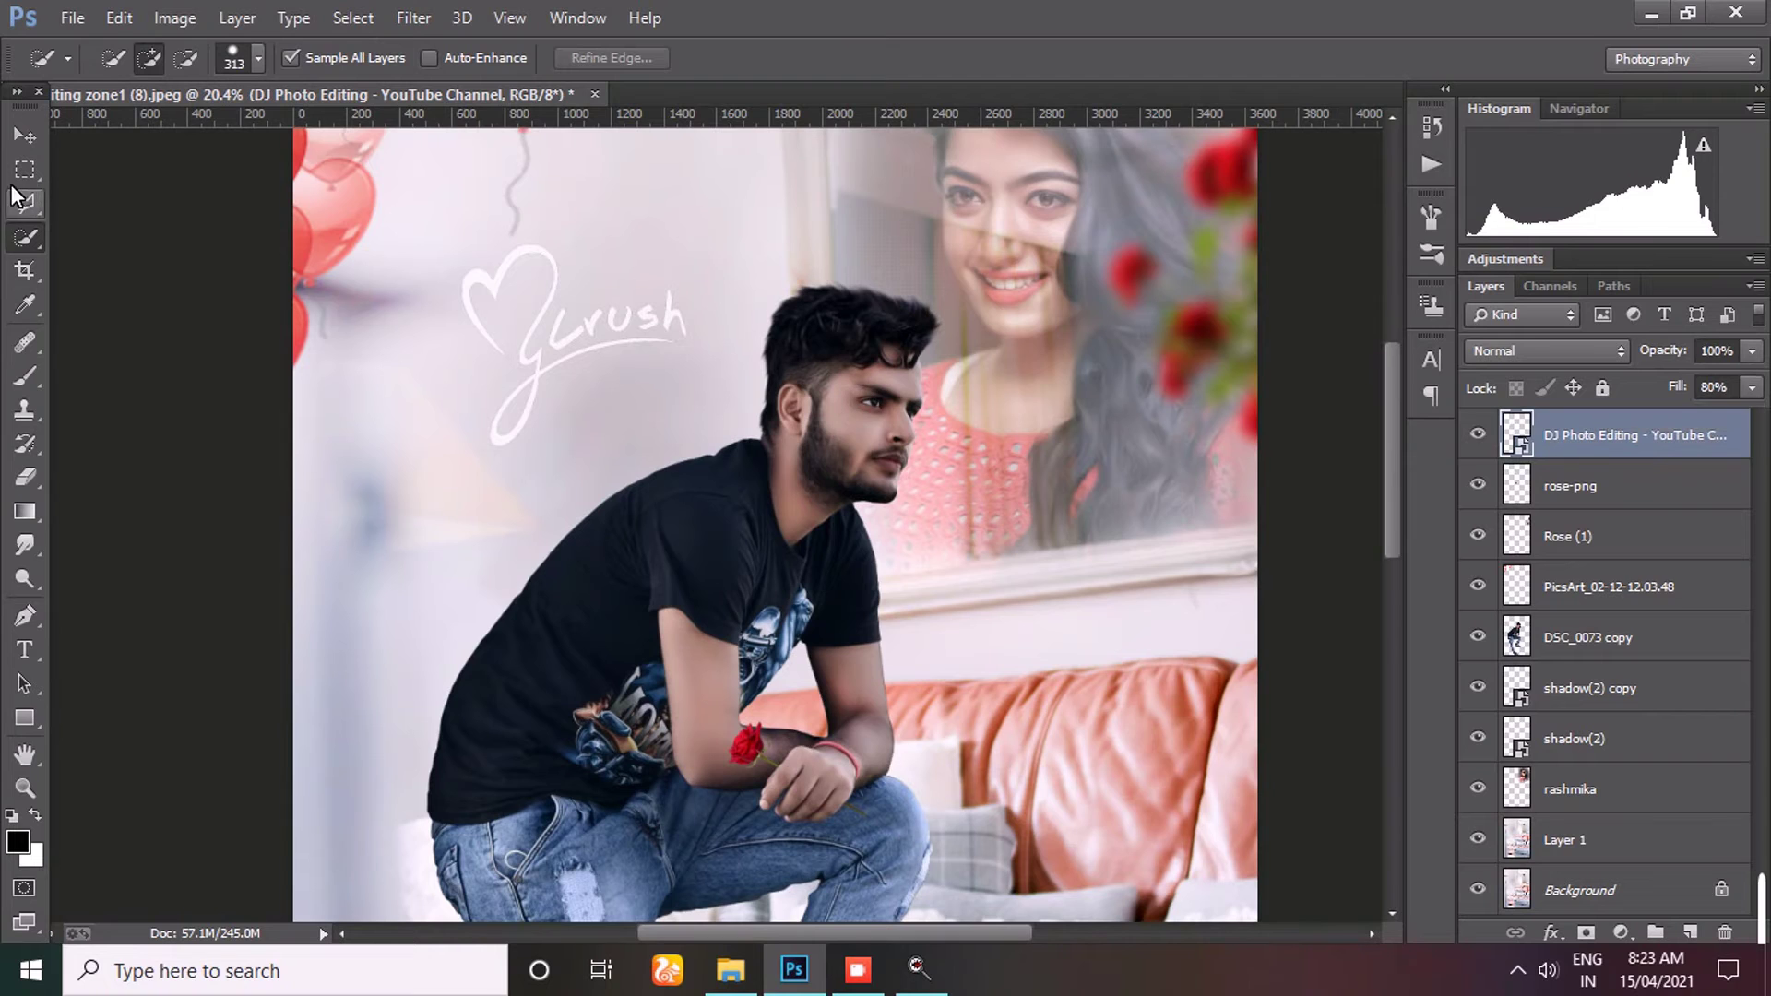
key(ctrl+0)
- Drag the P new logo into the composition and shrink it toward the lower left
click(730, 969)
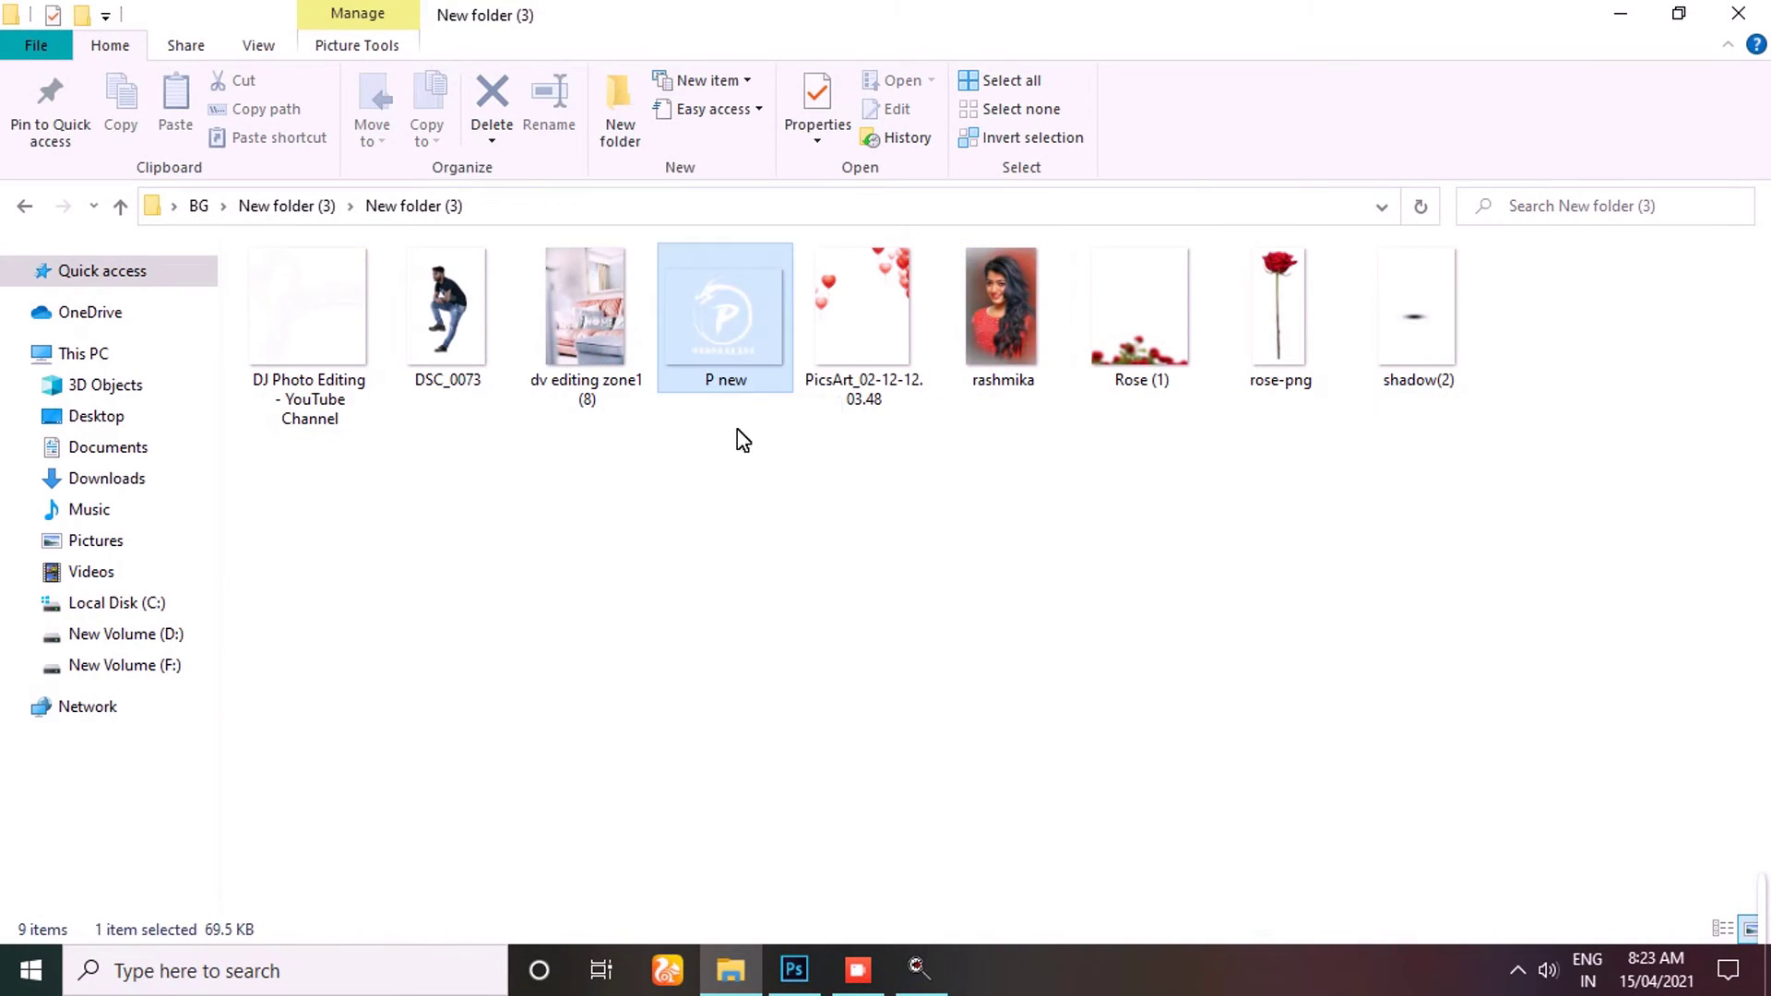
drag(678, 343, 701, 516)
mouse_move(950, 729)
mouse_down()
mouse_move(824, 583)
mouse_move(542, 393)
mouse_move(485, 700)
mouse_up()
- Commit the P new logo, rasterize its layer and set its fill to 87%
key(Return)
key(w)
scroll(482, 777, up, 3)
scroll(482, 777, down, 1)
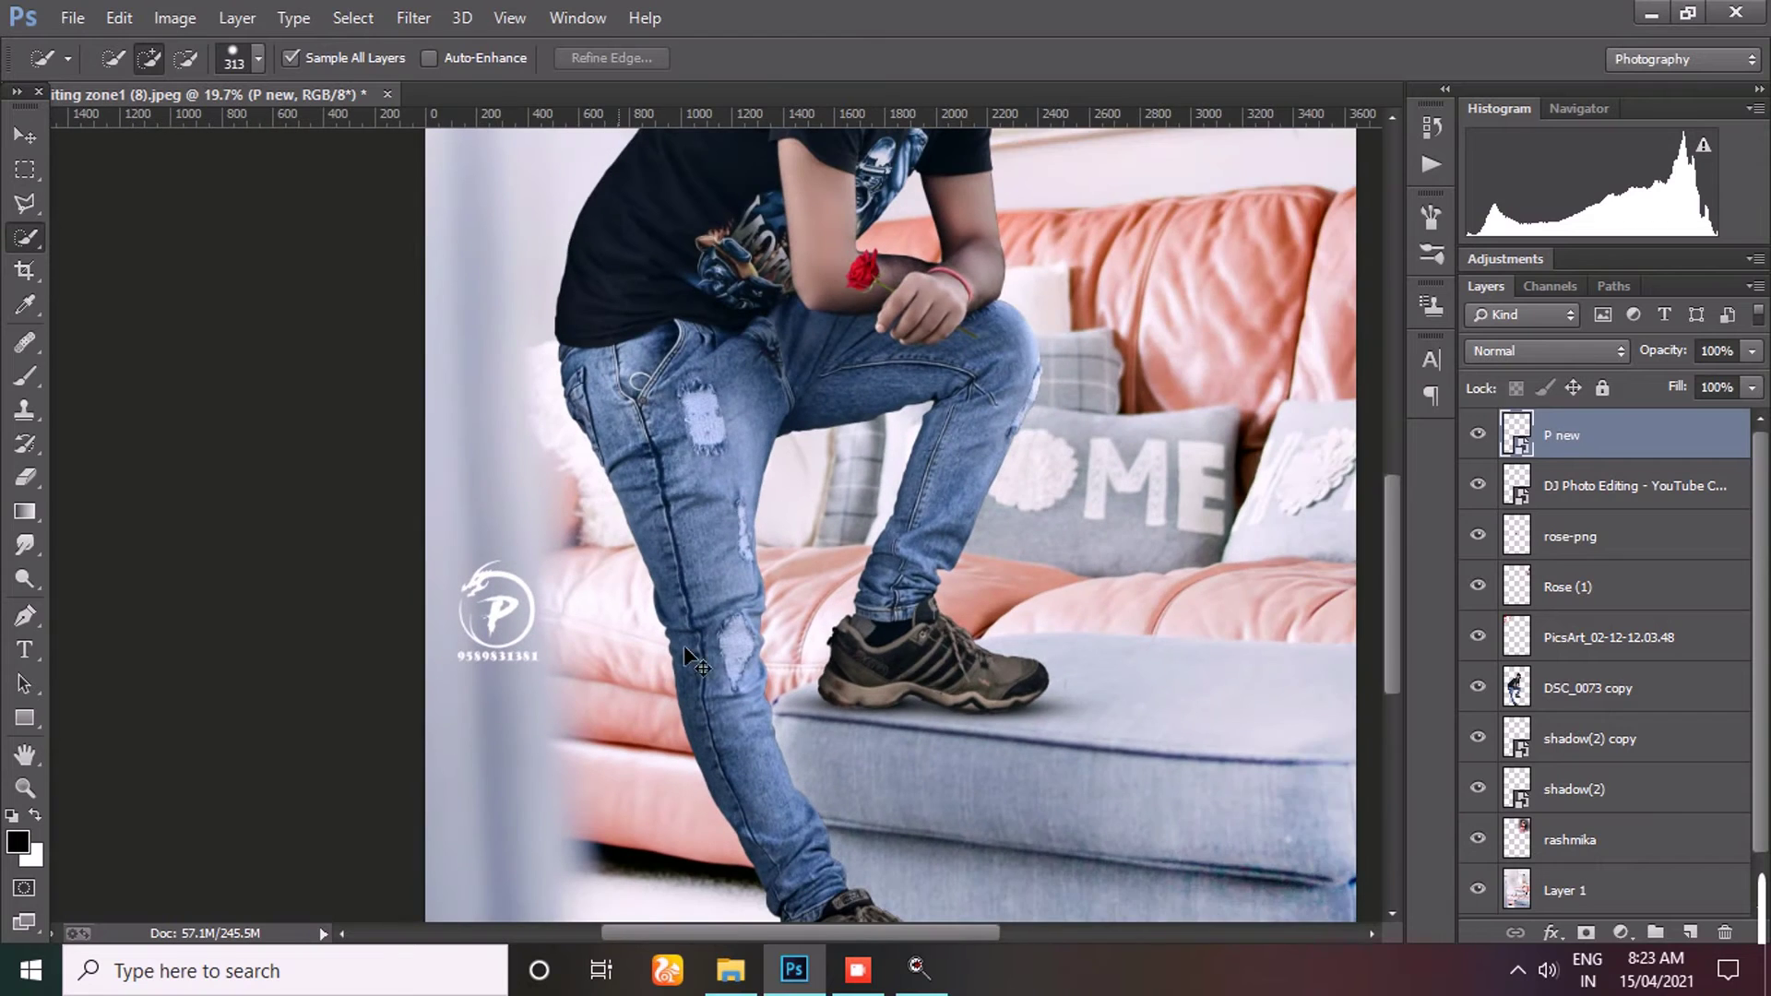
right_click(1568, 433)
click(1192, 411)
click(1751, 387)
drag(1750, 415, 1734, 415)
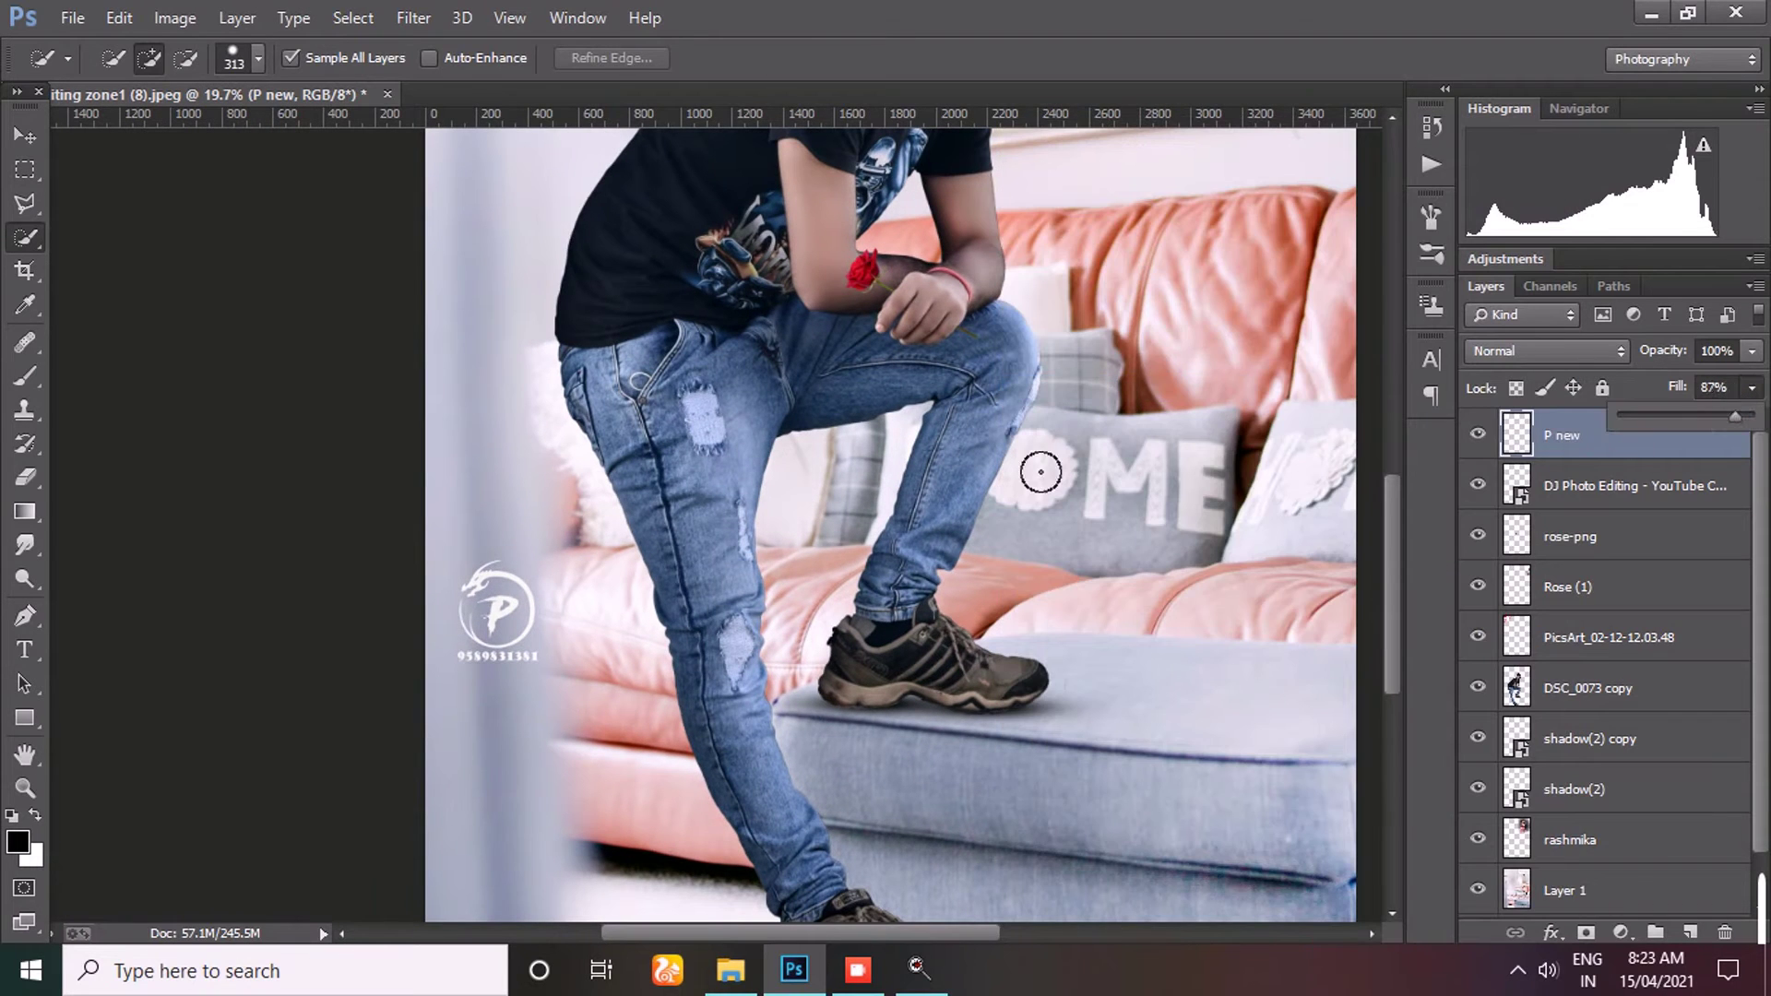
click(23, 202)
- Flatten all layers into a single Background image
key(ctrl+0)
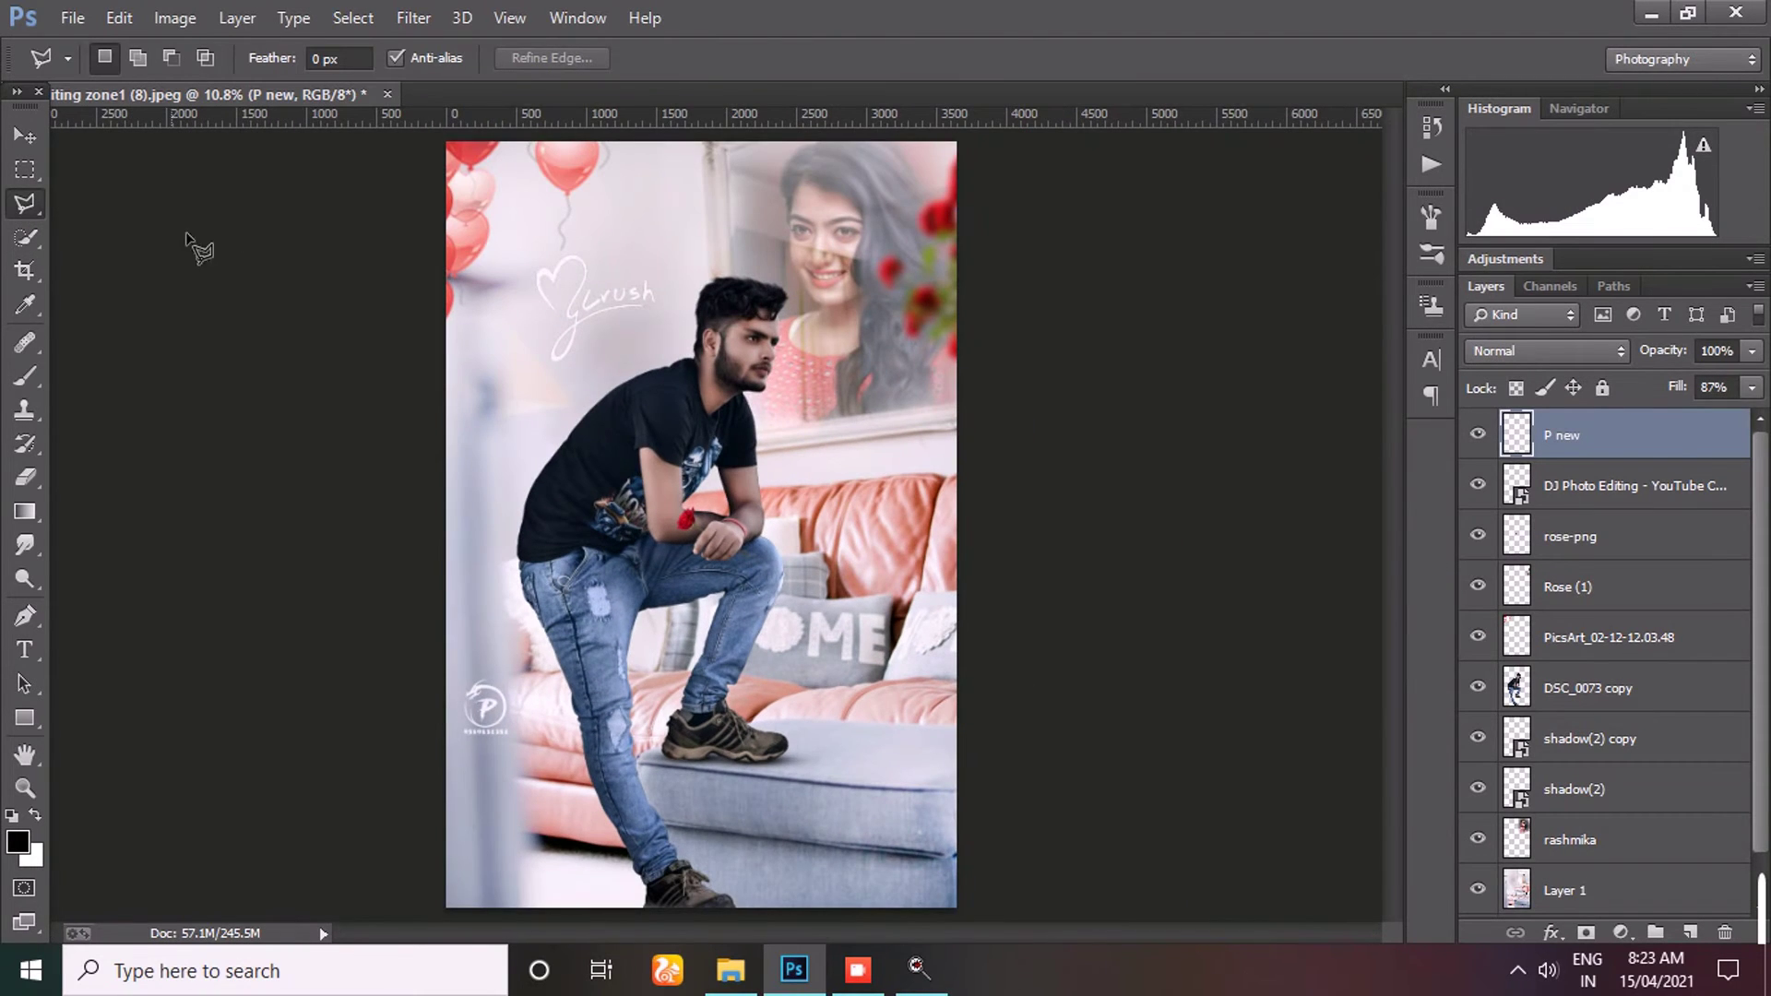
scroll(712, 461, up, 1)
scroll(712, 461, up, 2)
scroll(712, 472, down, 1)
scroll(700, 509, down, 2)
right_click(1587, 441)
click(1148, 794)
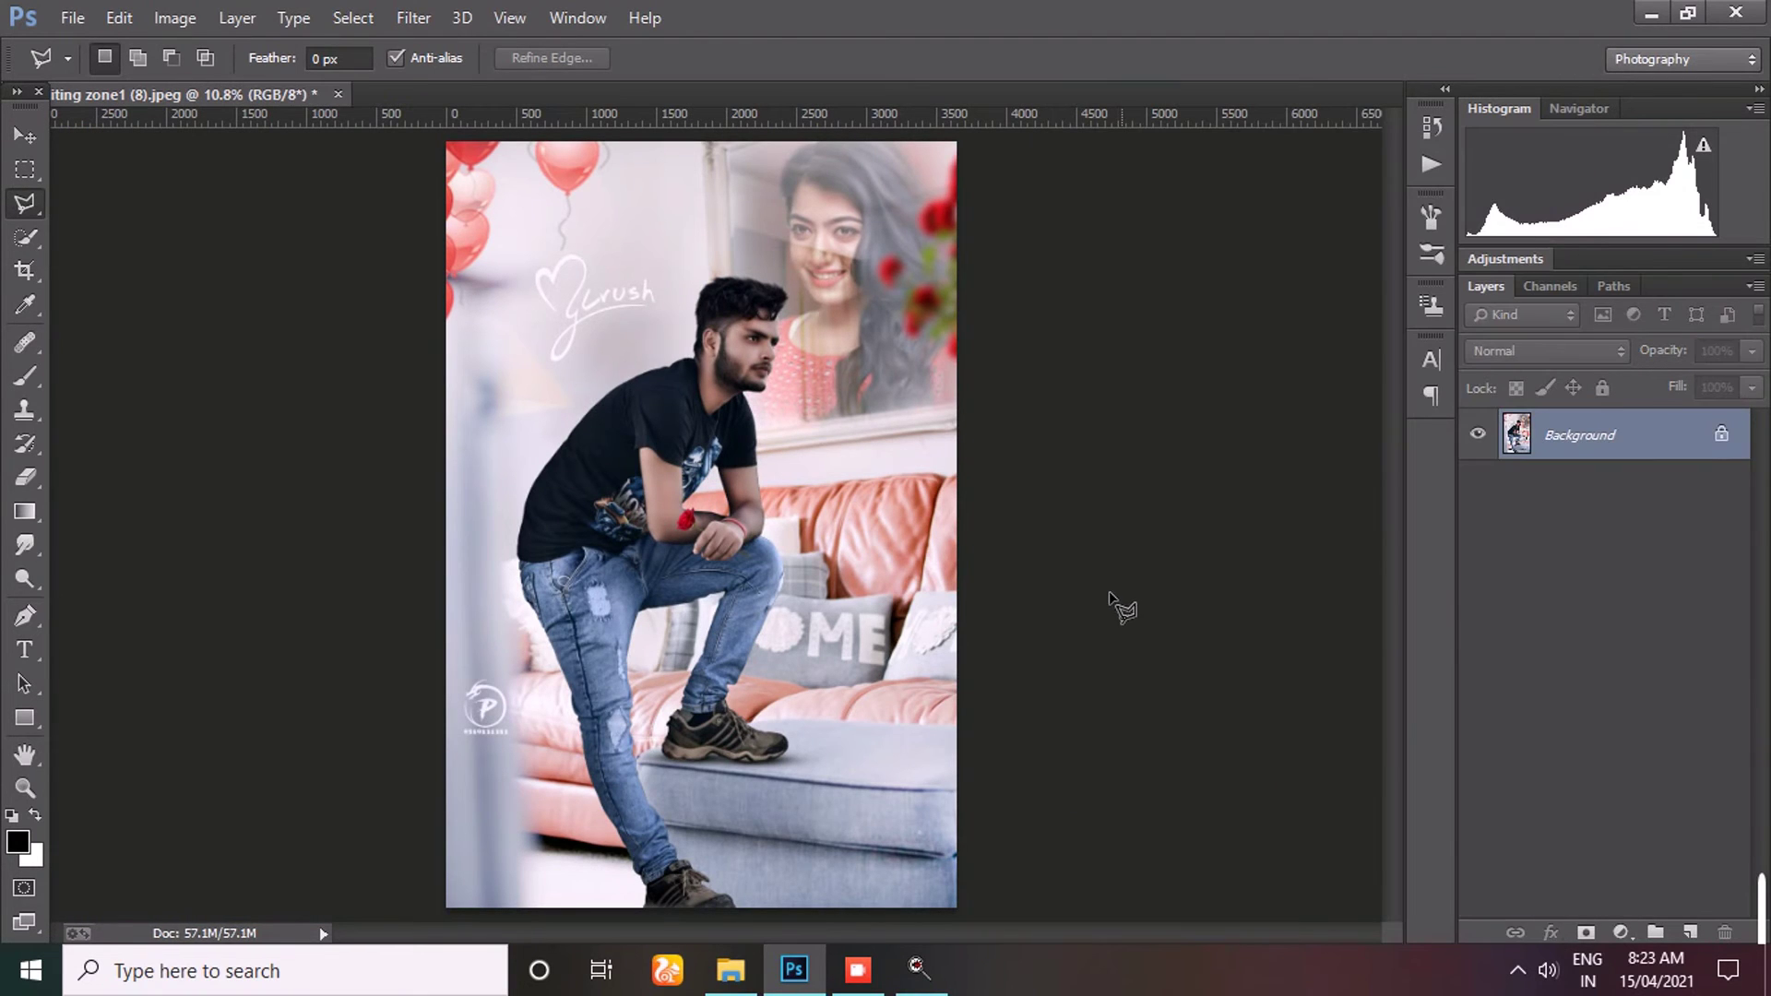
- Duplicate the image with Ctrl+J and adjust Camera Raw temperature, tint, exposure, contrast and clarity +28
key(ctrl+j)
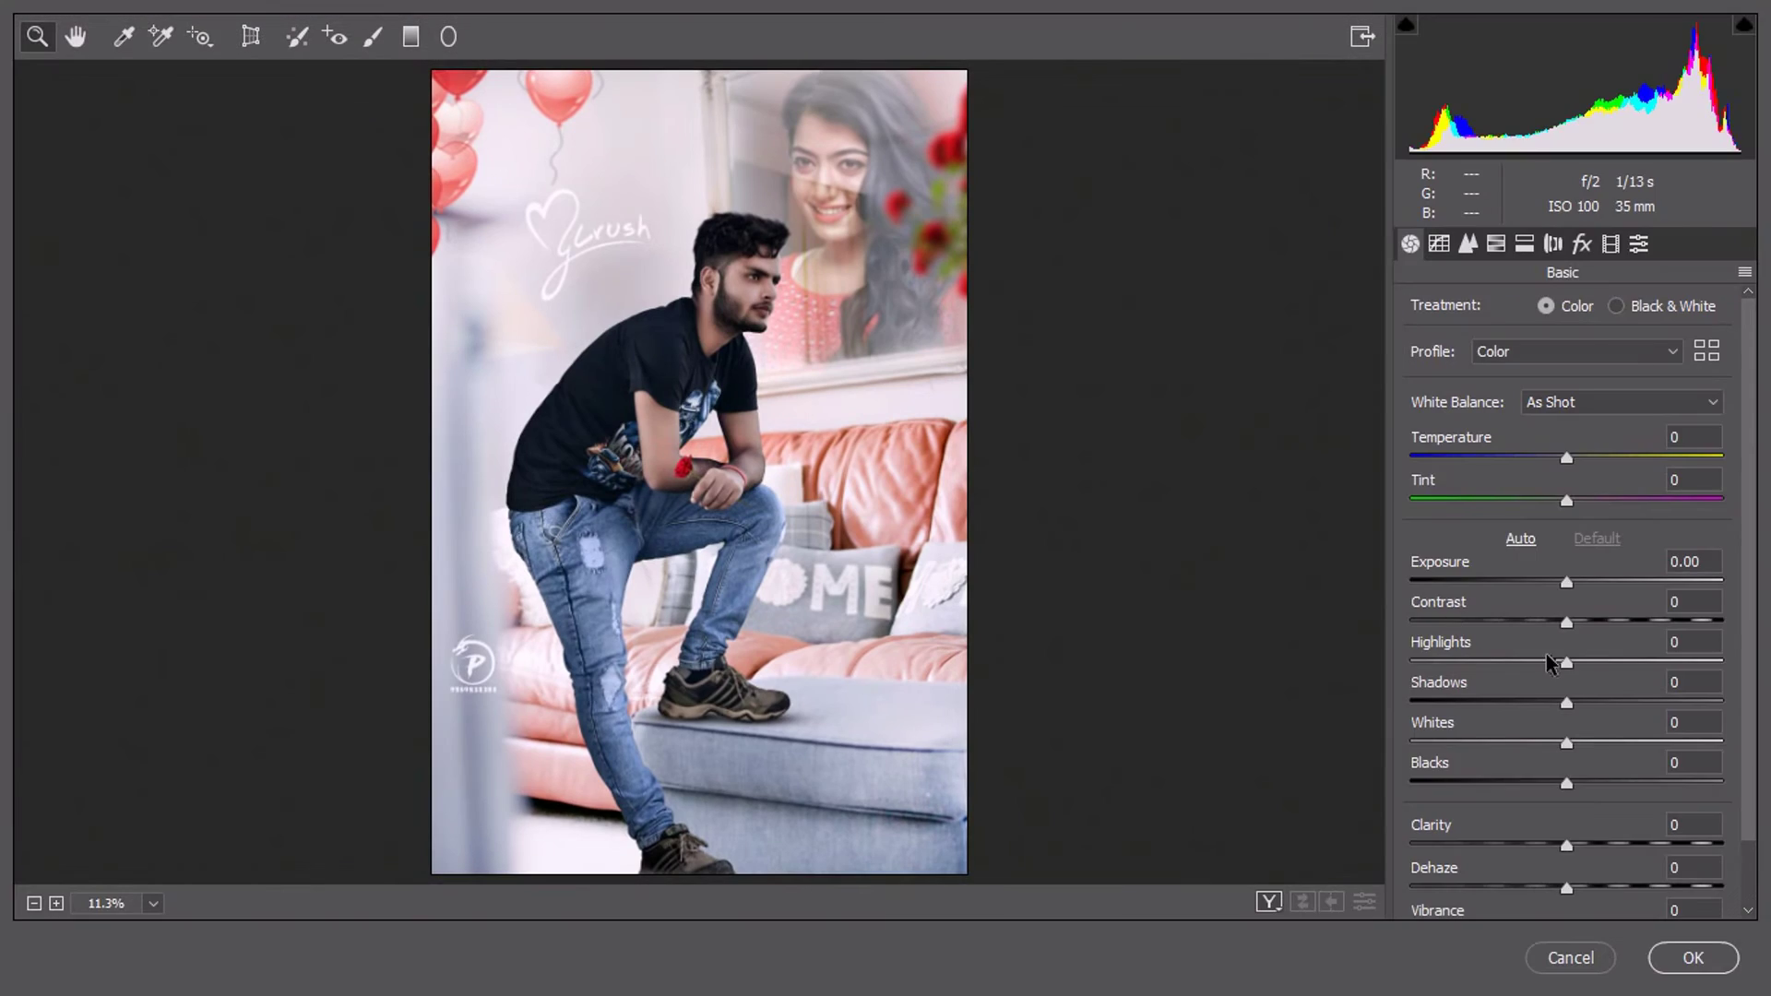
drag(1561, 454, 1558, 498)
mouse_move(1557, 578)
mouse_down()
mouse_move(1520, 649)
mouse_move(1580, 700)
mouse_move(1589, 741)
mouse_up()
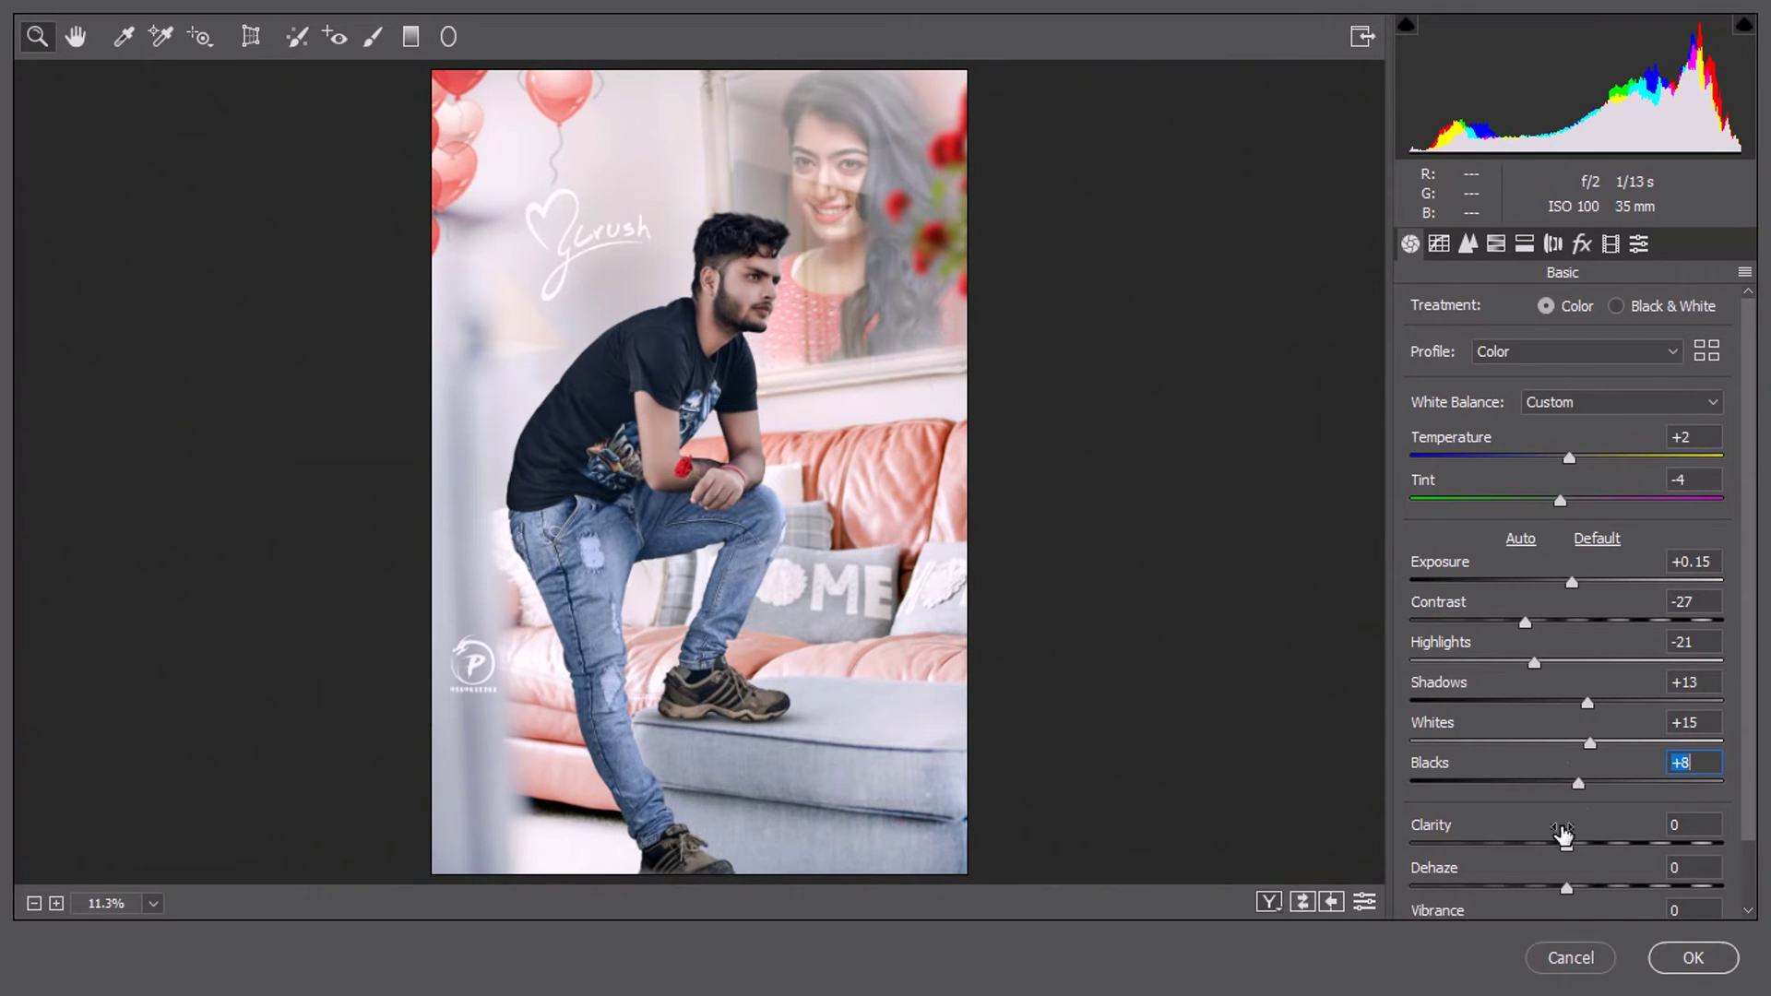
mouse_move(1564, 835)
mouse_down()
mouse_move(1600, 845)
mouse_move(1592, 812)
mouse_up()
- Fit the Camera Raw preview to the whole image and bring up the HSL adjustments
scroll(1573, 780, down, 2)
drag(734, 282, 804, 407)
right_click(804, 406)
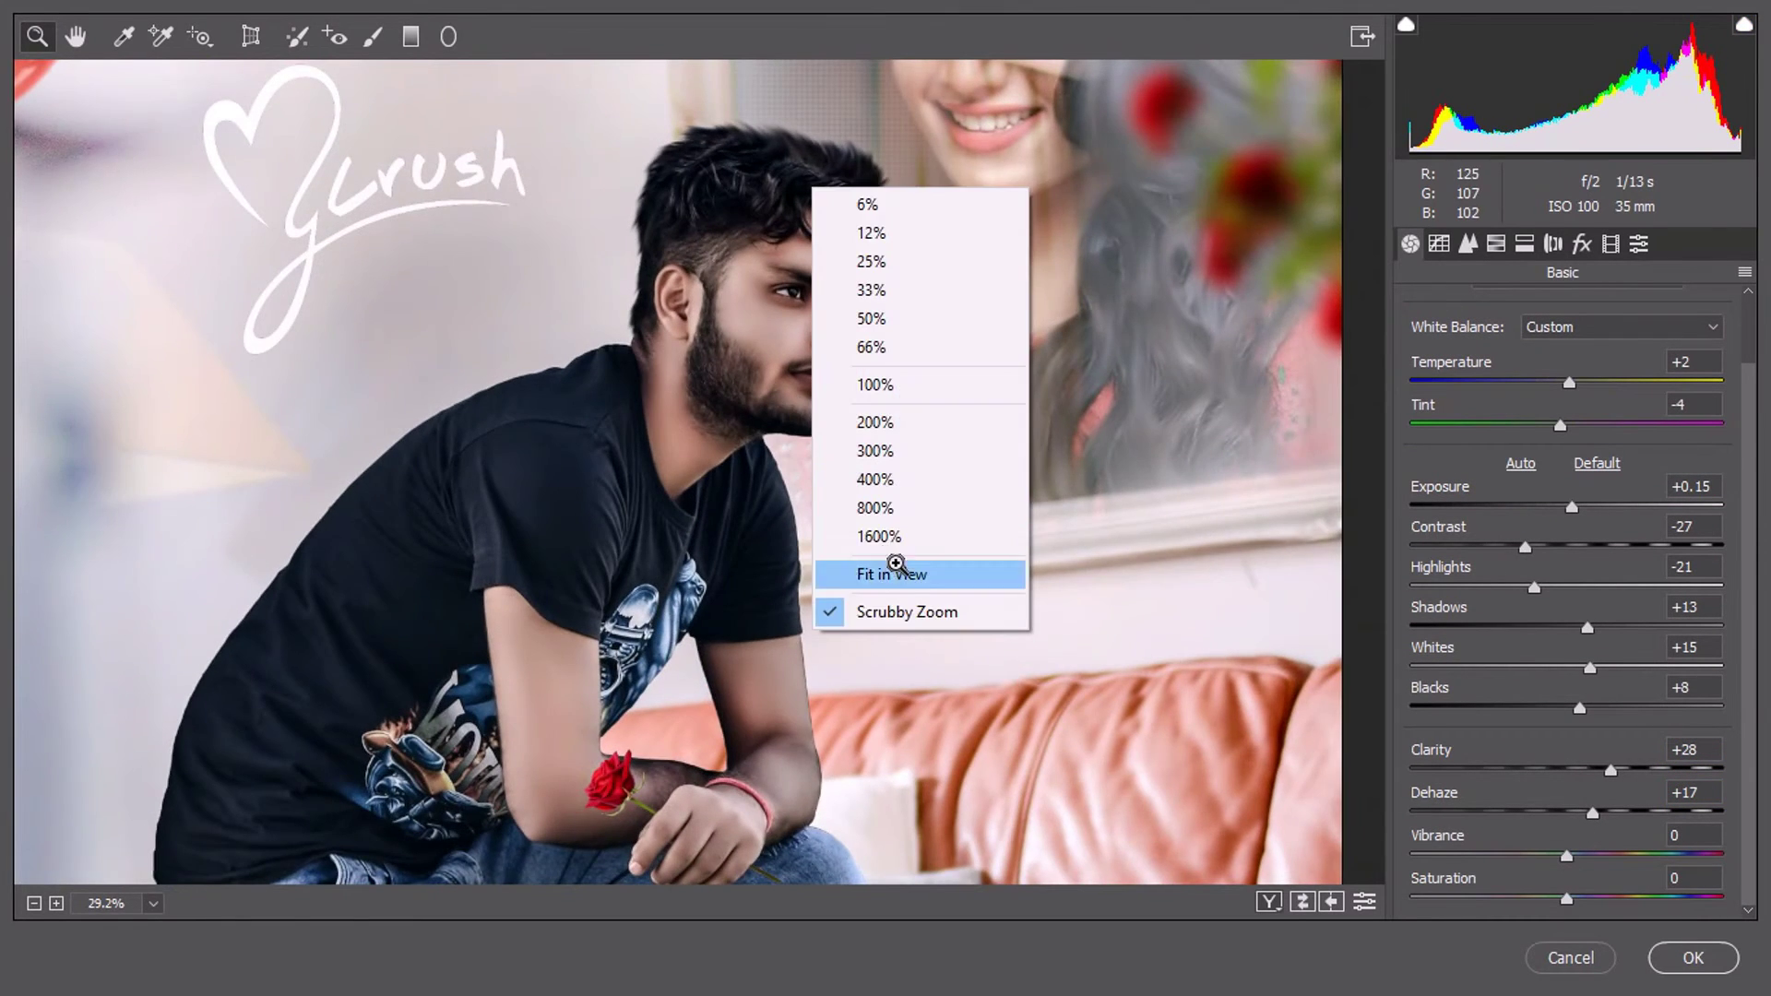
click(901, 564)
click(1496, 244)
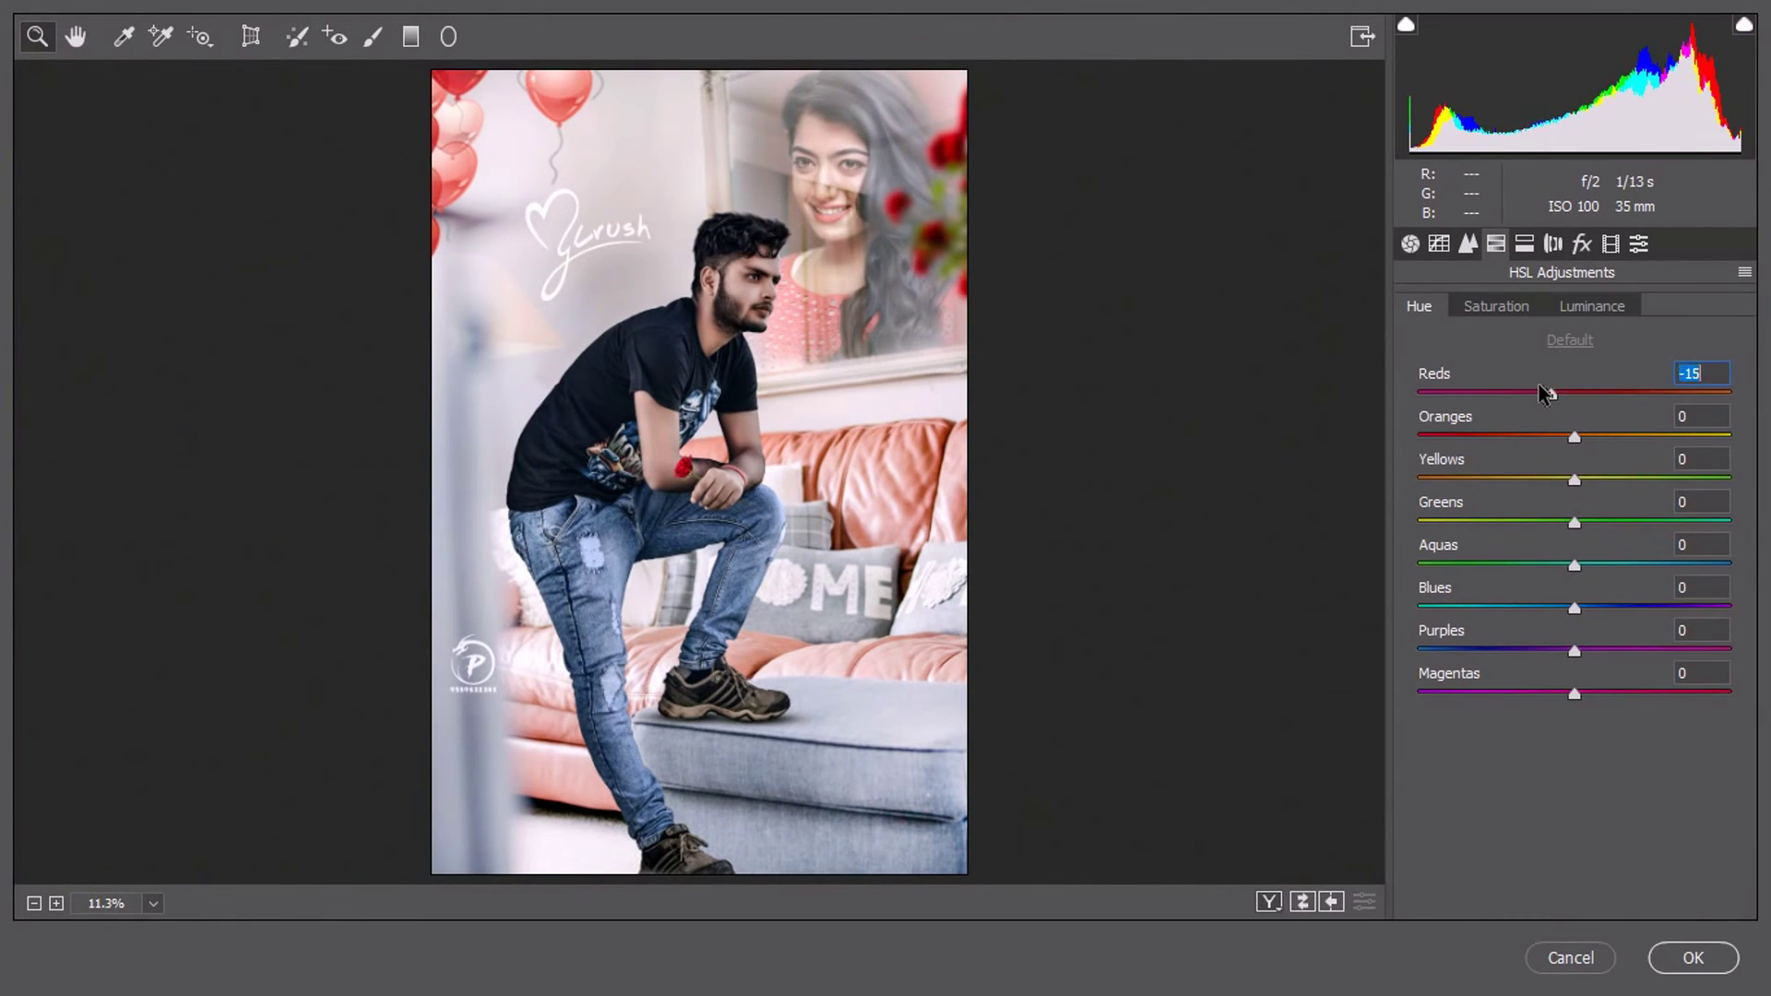
- Inspect the preview zoomed on the man's face while switching between HSL saturation and hue
drag(759, 303, 836, 417)
click(1496, 306)
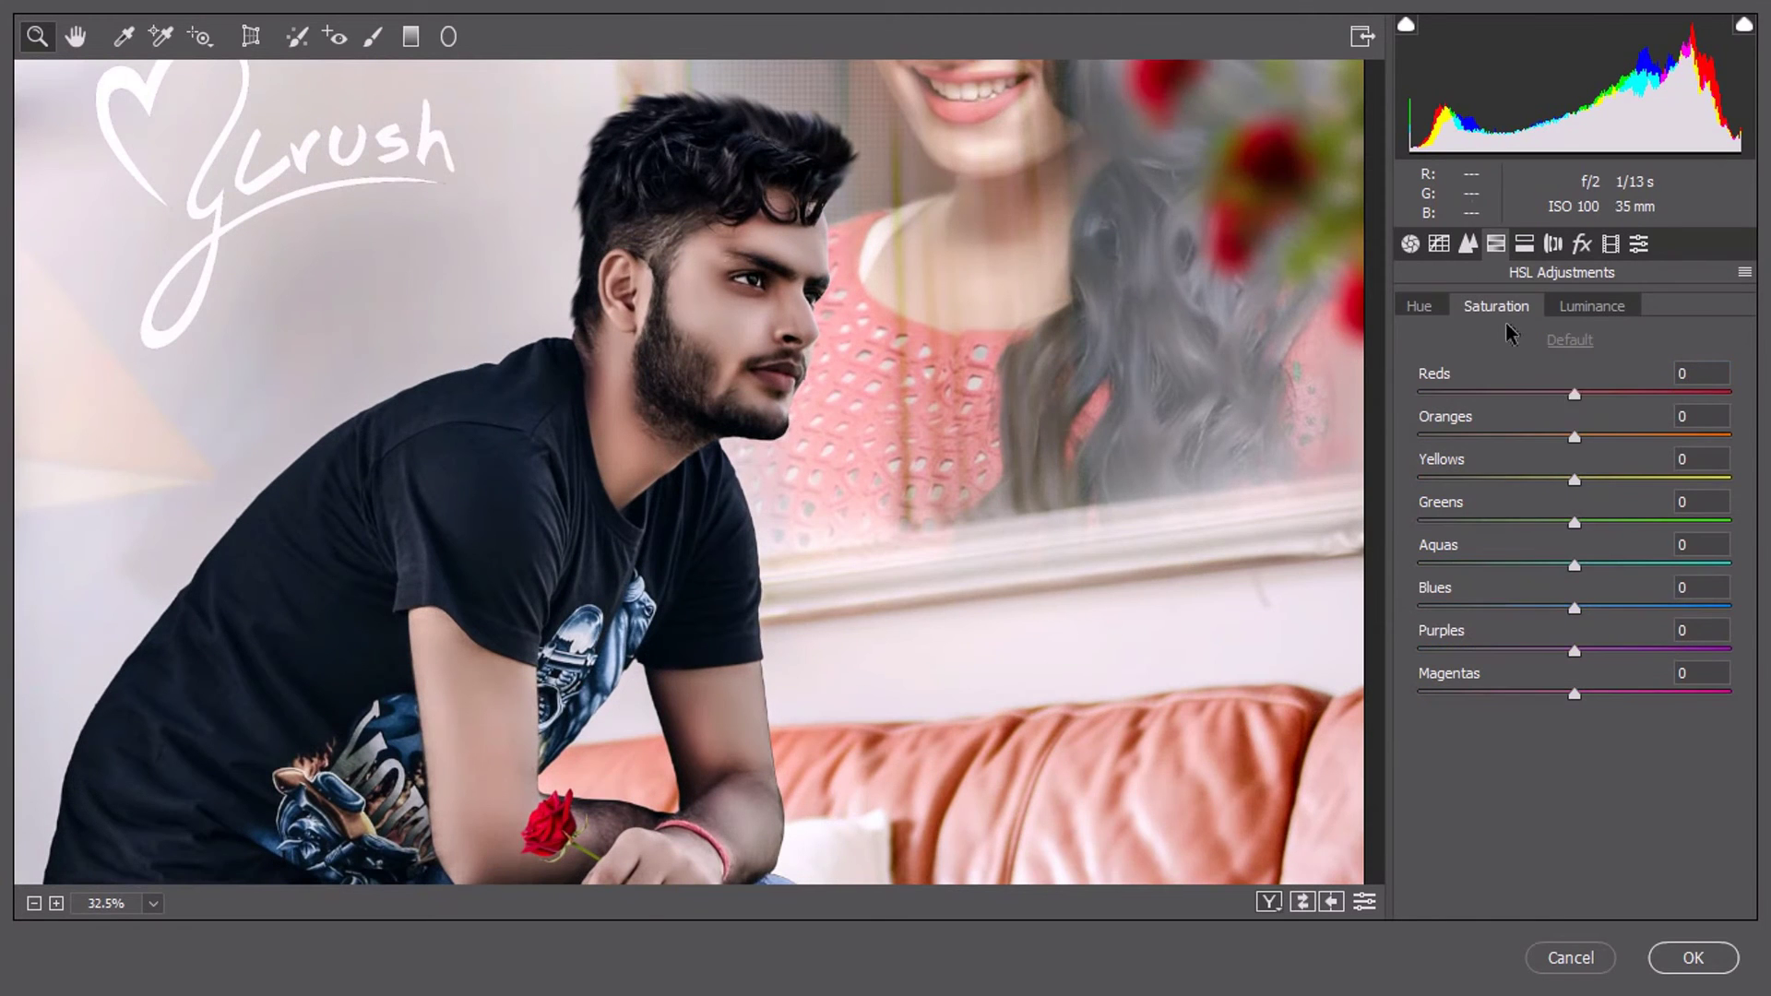
right_click(1236, 427)
click(1226, 463)
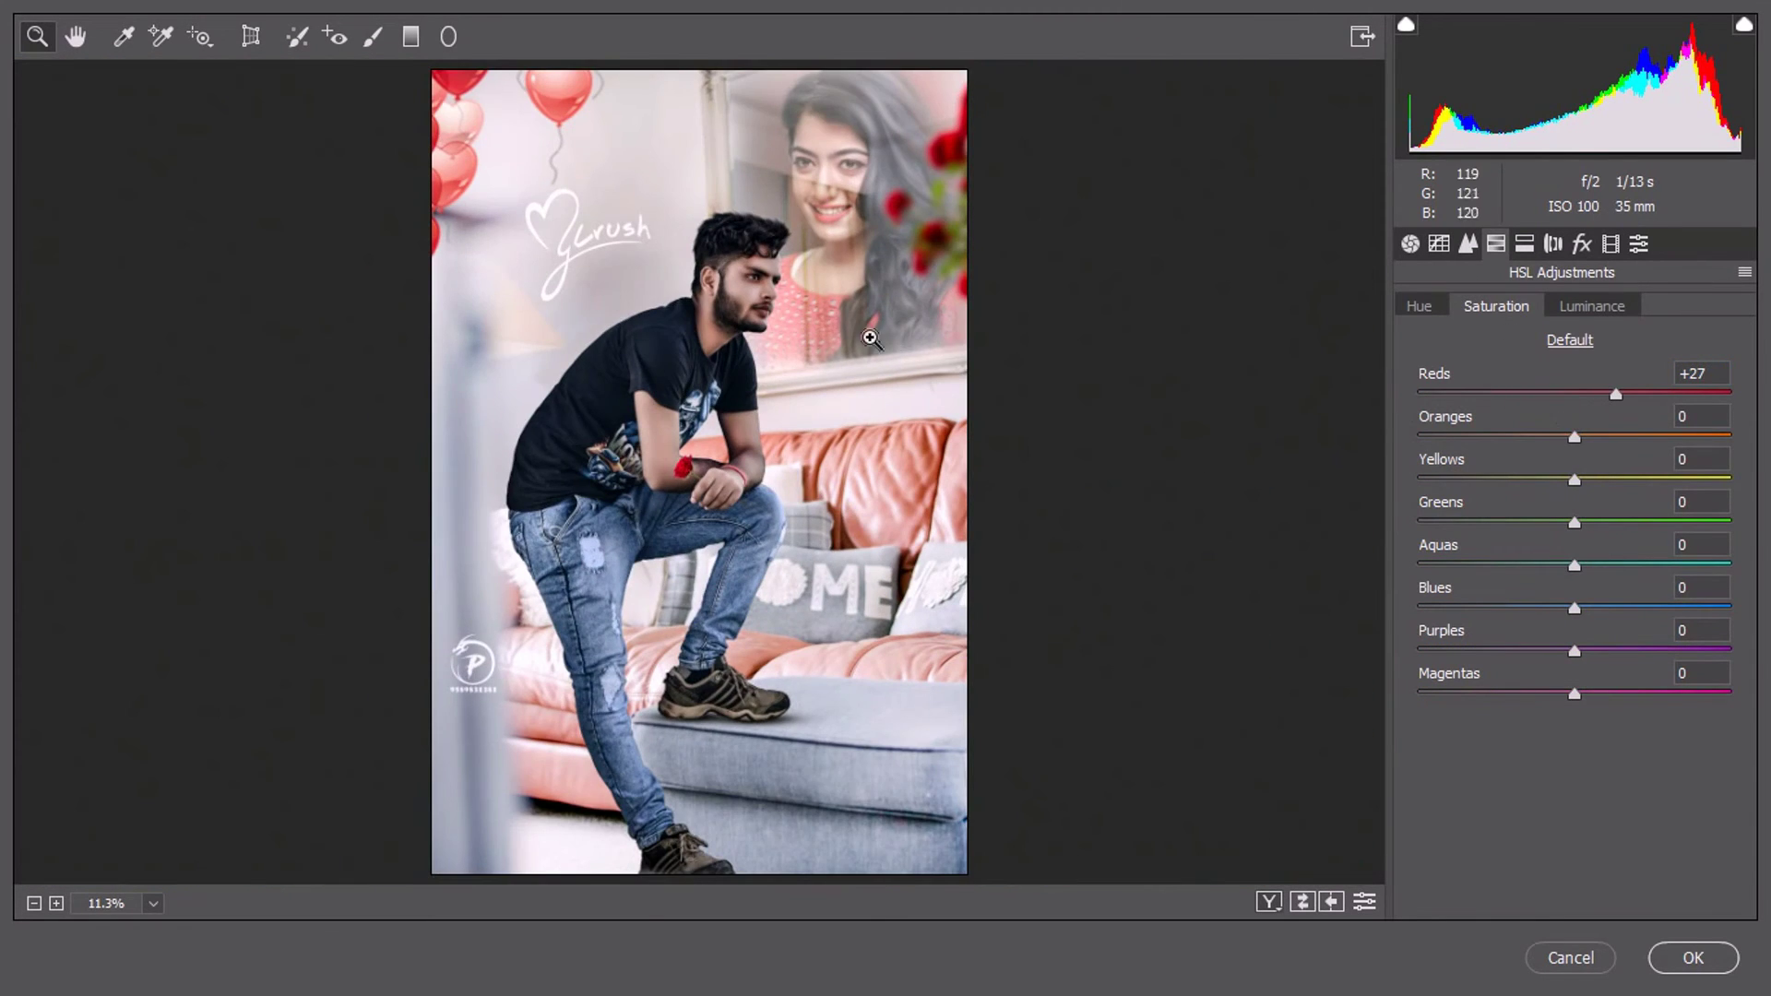
drag(871, 338, 564, 305)
right_click(1007, 120)
click(1120, 505)
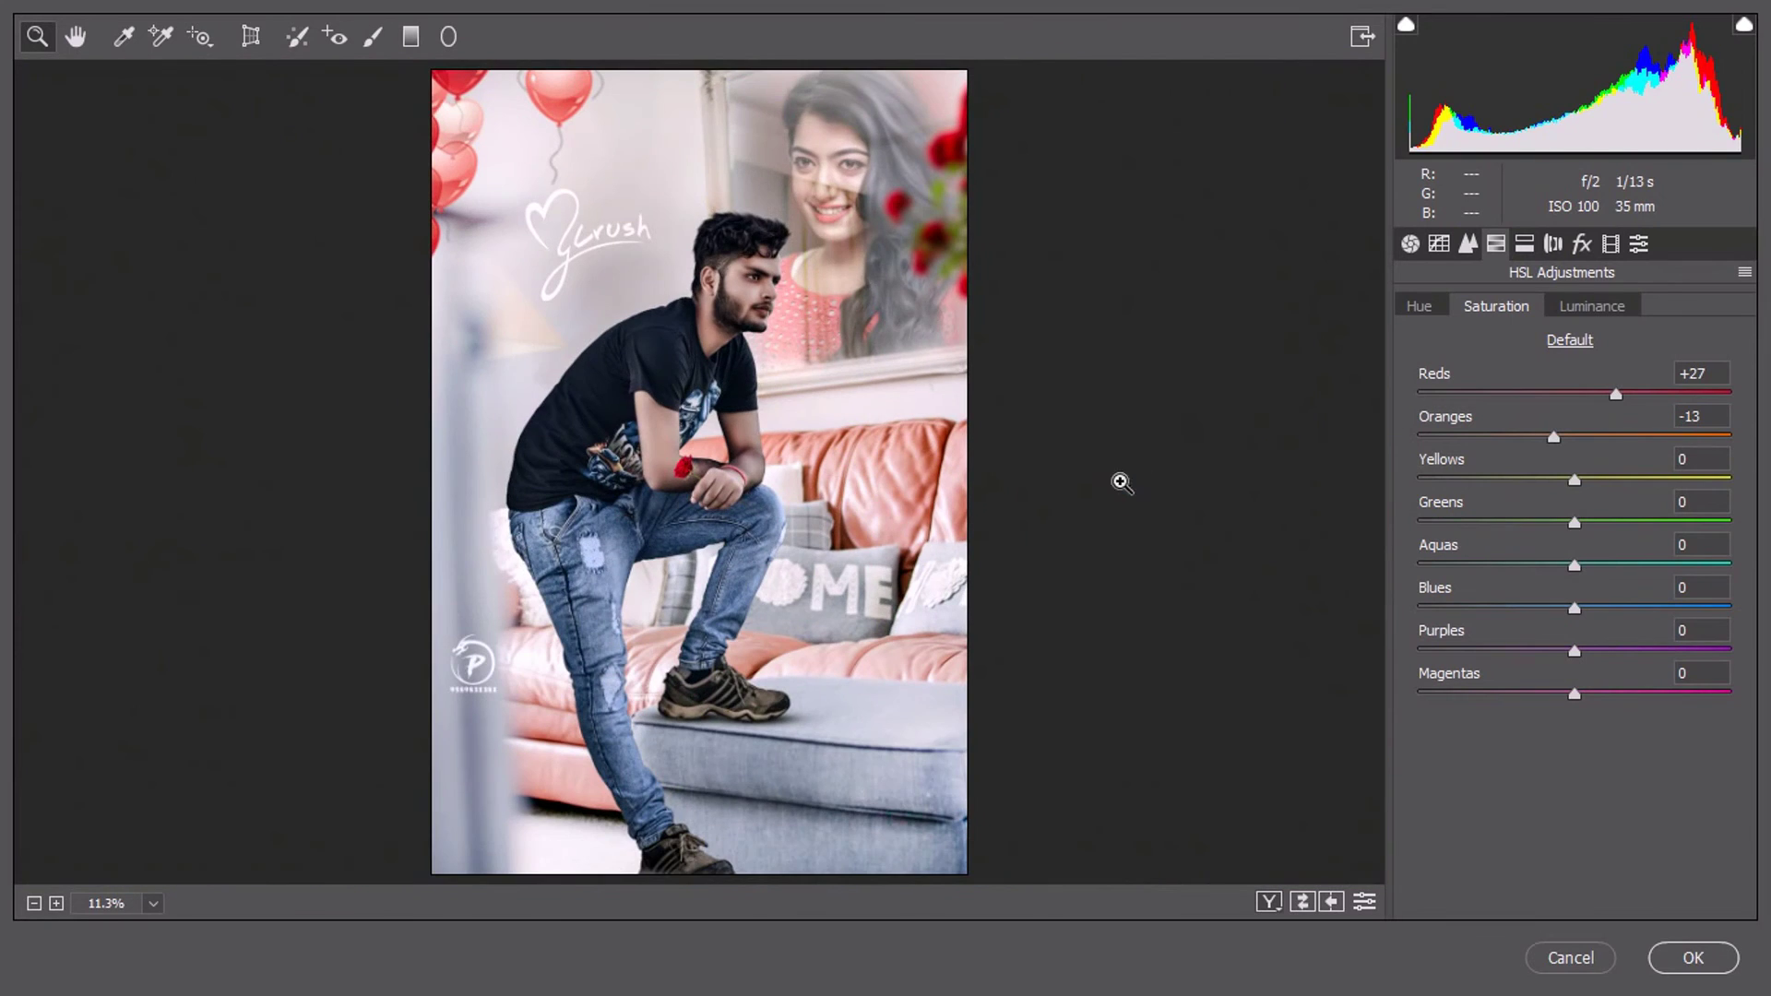
click(1419, 305)
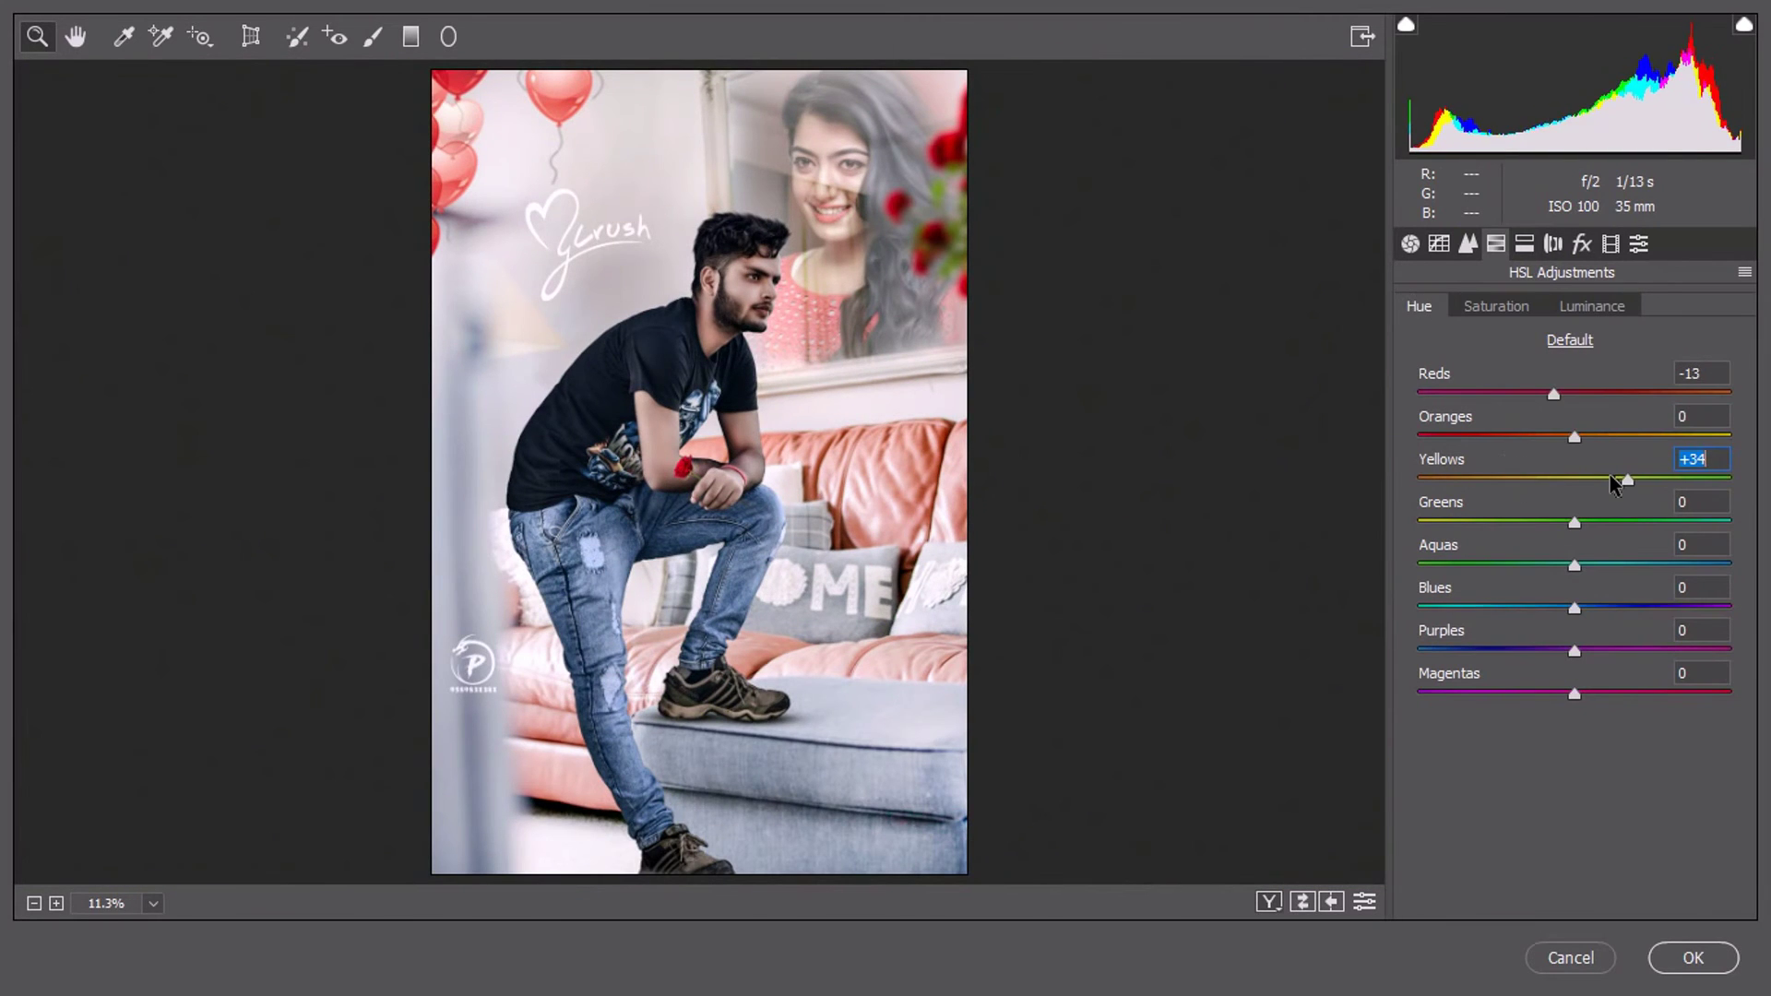
- Brighten oranges to +14, shift blue hue to -28, then tune blue saturation and luminance
click(1578, 306)
drag(1573, 445, 1581, 423)
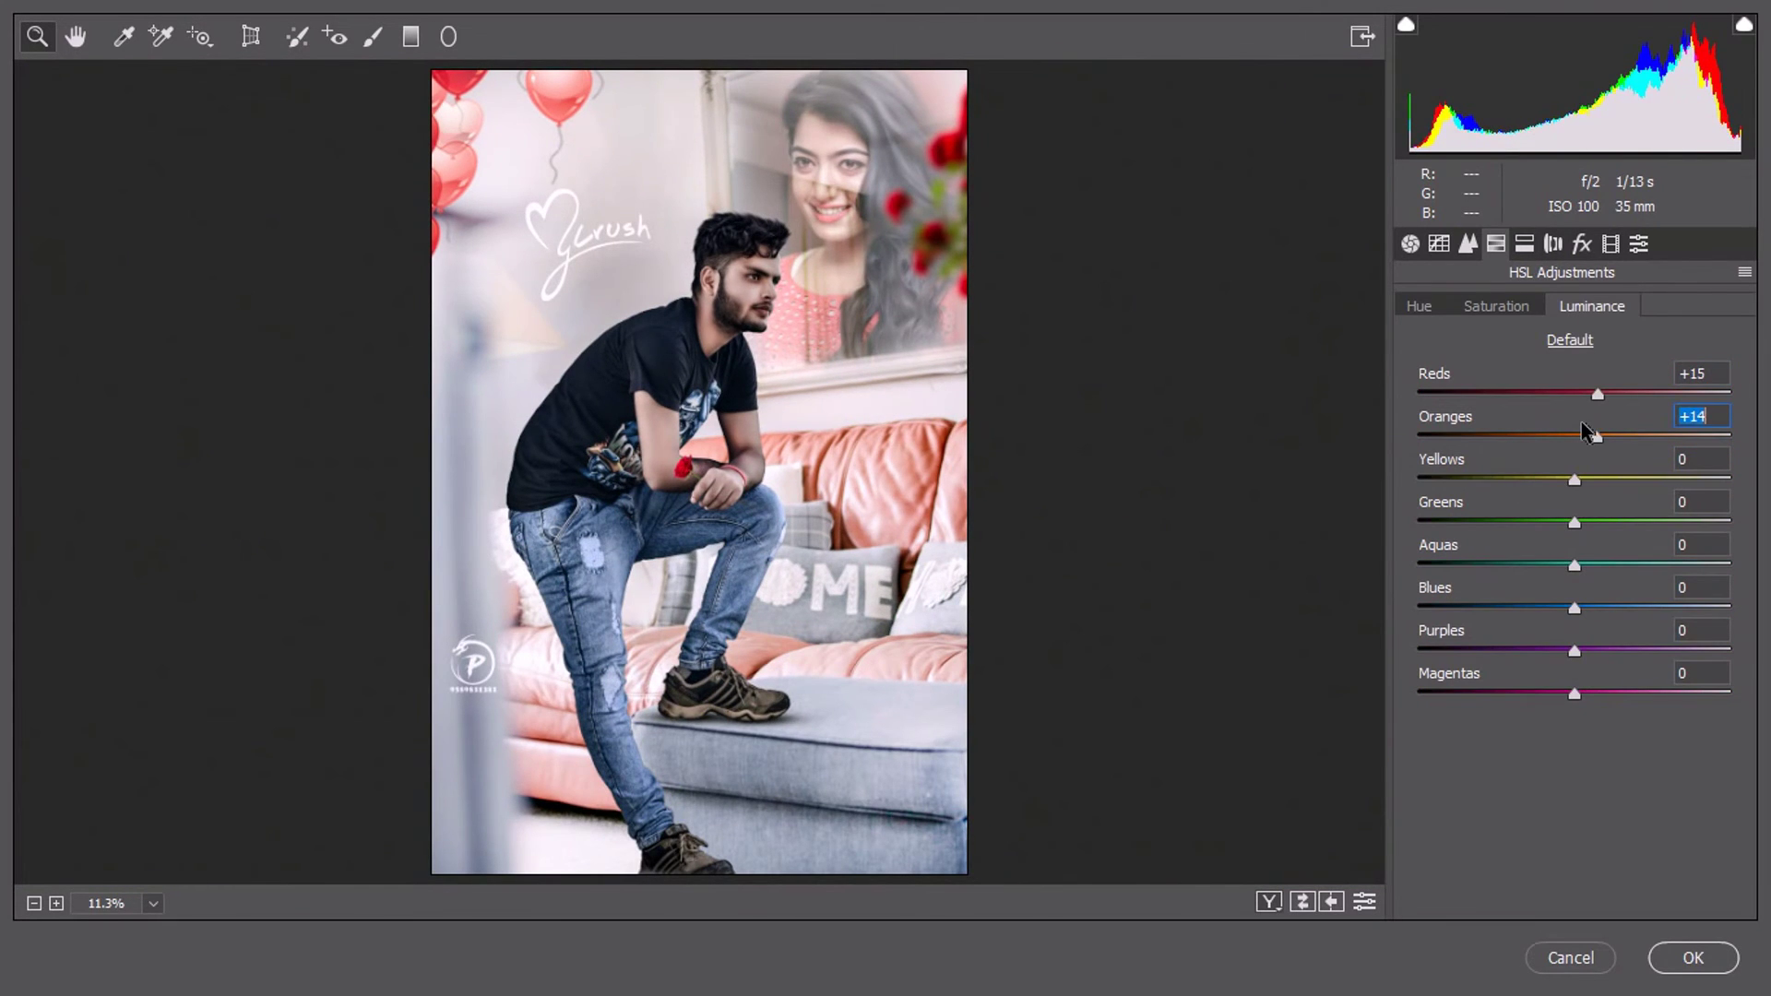
click(1418, 305)
mouse_move(1571, 586)
mouse_down()
mouse_move(1523, 604)
mouse_move(1610, 604)
mouse_move(1556, 607)
mouse_move(1619, 565)
mouse_move(1553, 578)
mouse_up()
click(1513, 307)
click(1576, 297)
- Add a -14 vignette in Effects, checking the full preview
click(1581, 243)
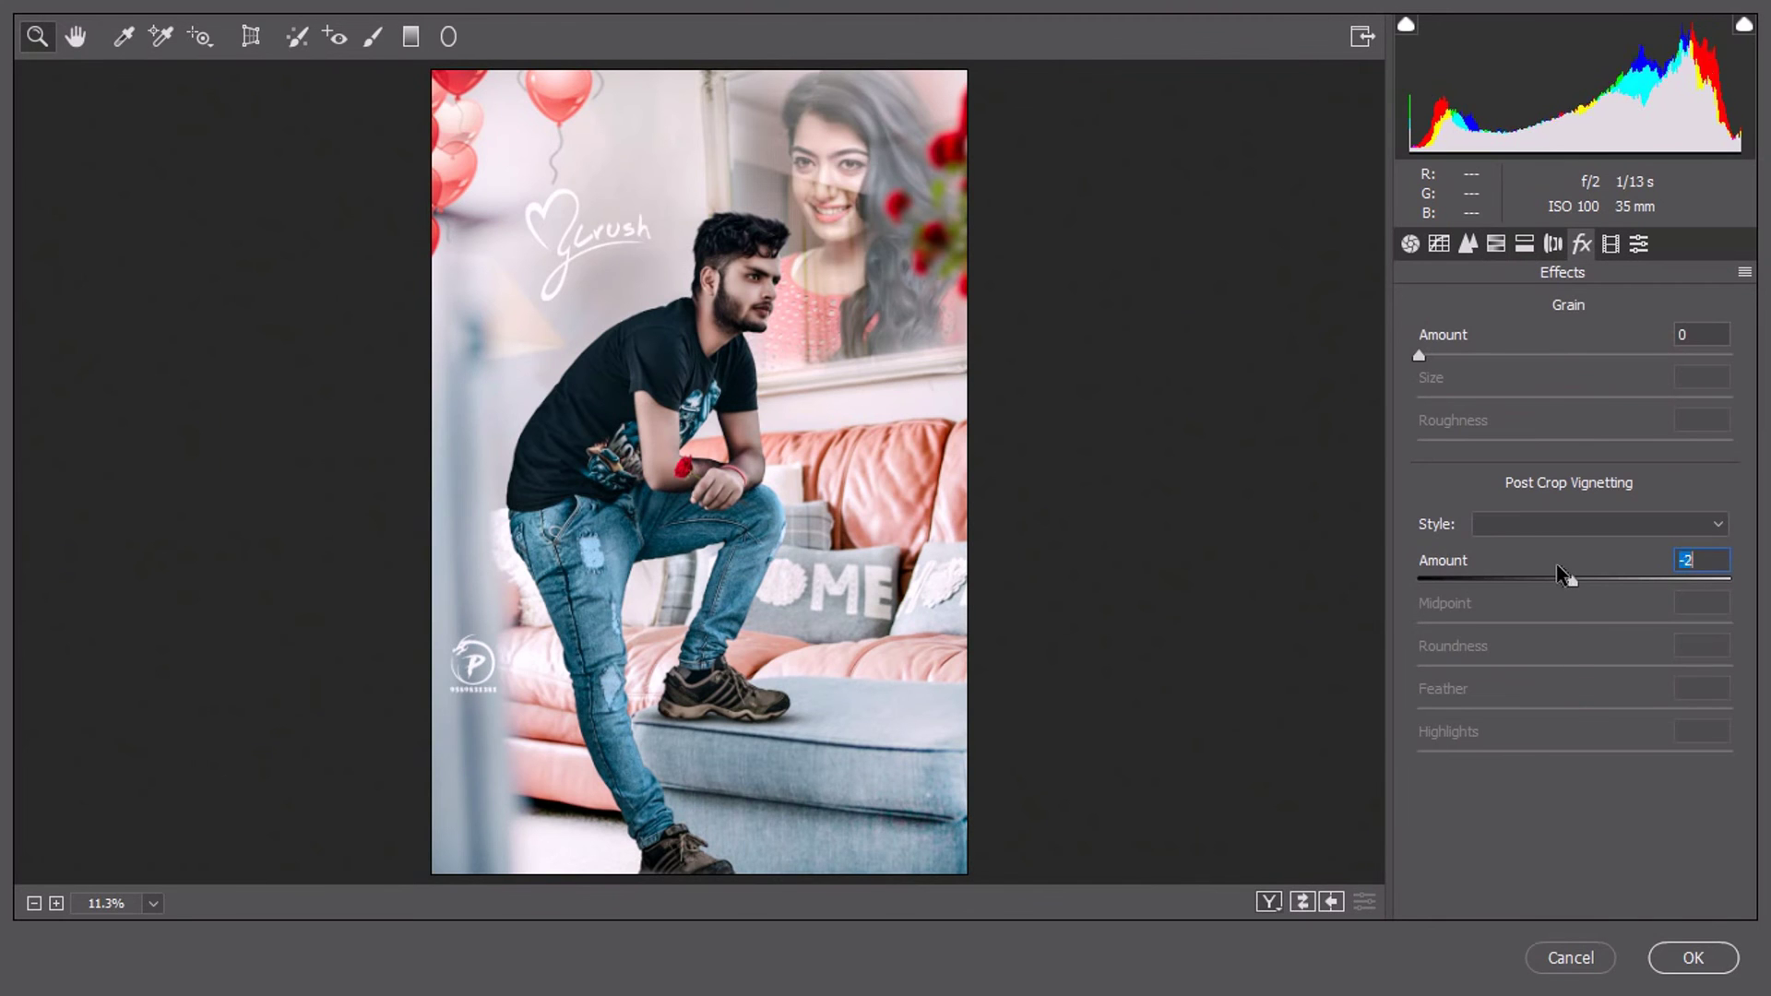
click(756, 286)
right_click(837, 369)
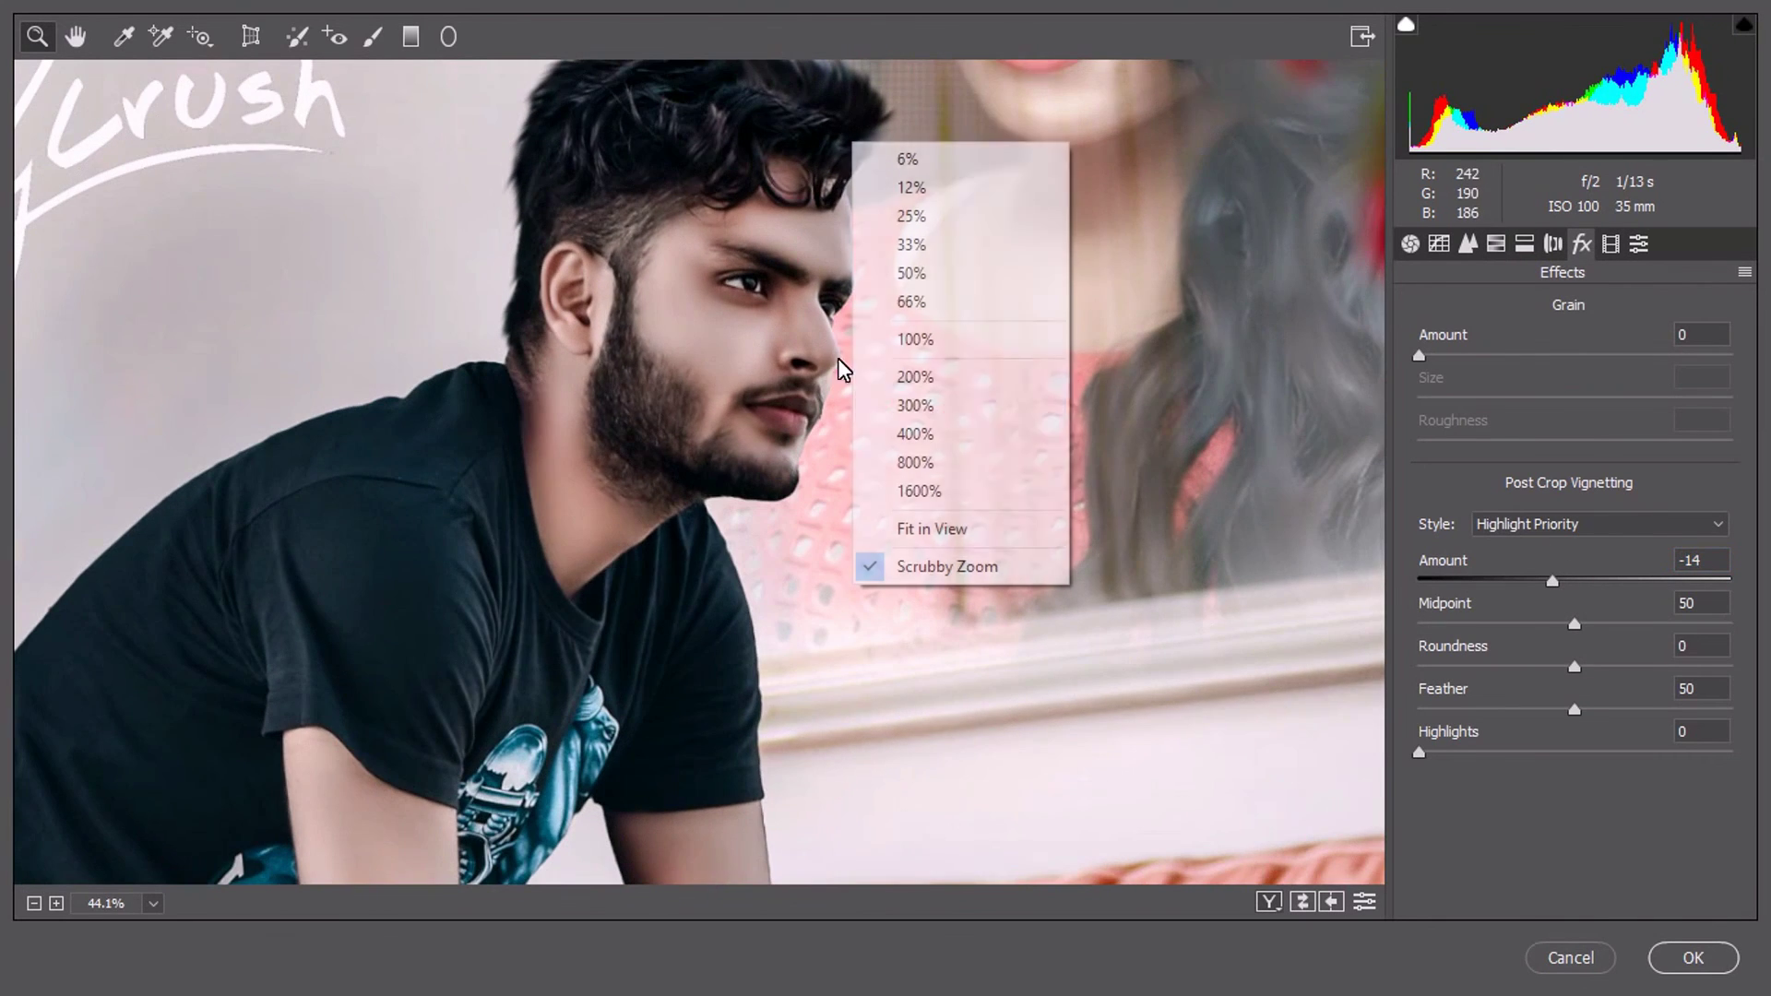
click(910, 522)
- Increase sharpening and set luminance noise reduction to 14 in Detail
click(1467, 244)
click(737, 273)
drag(1419, 350, 1510, 349)
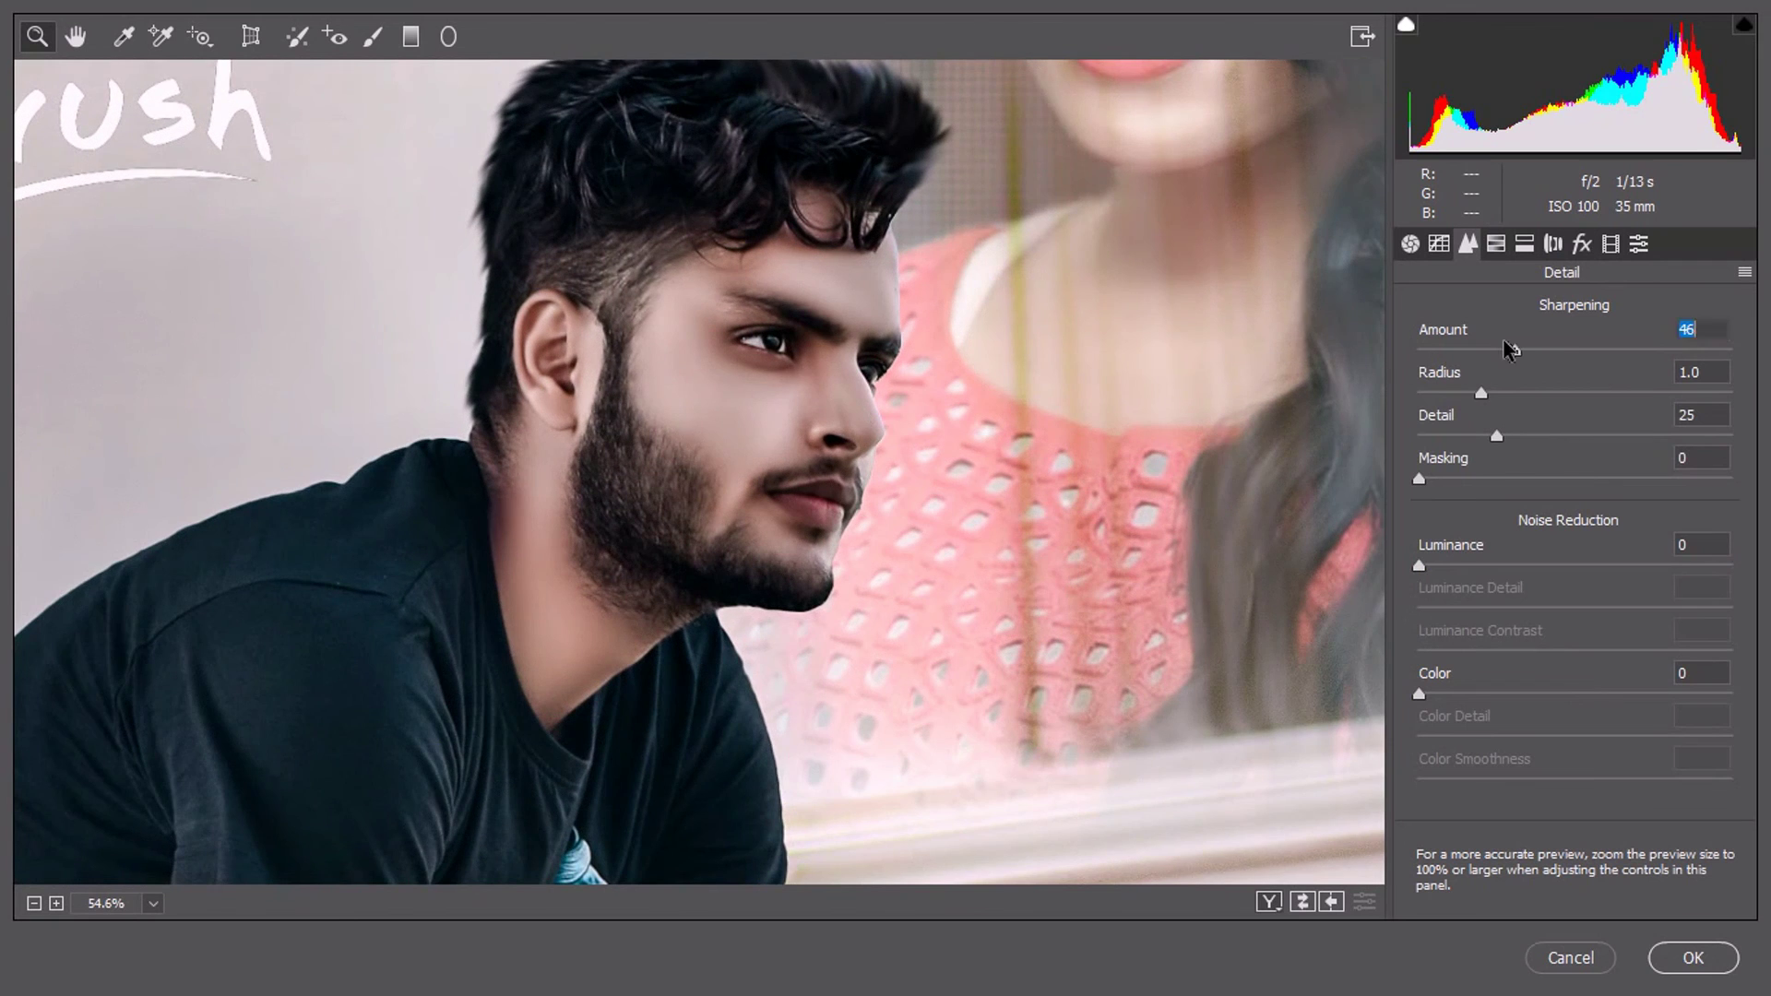
drag(1418, 566, 1462, 565)
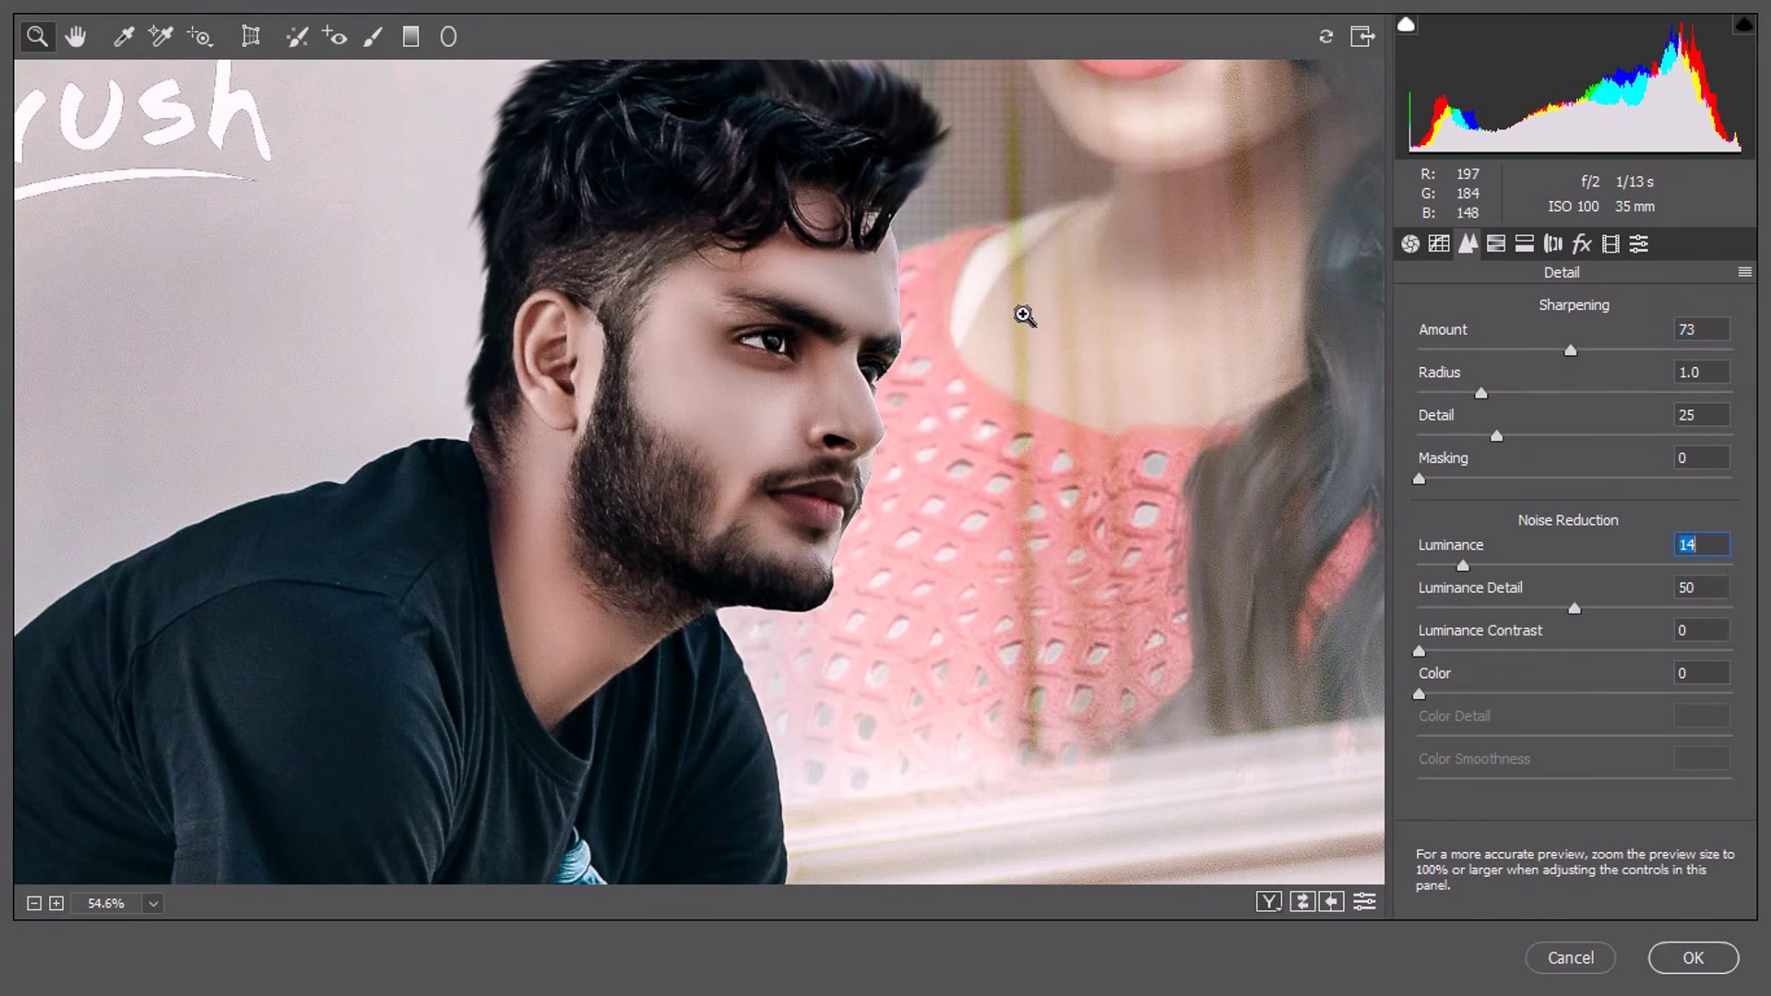
right_click(1024, 316)
click(1060, 484)
- Set vibrance to +49 and saturation to -10, then apply the grade to Layer 1
click(1410, 244)
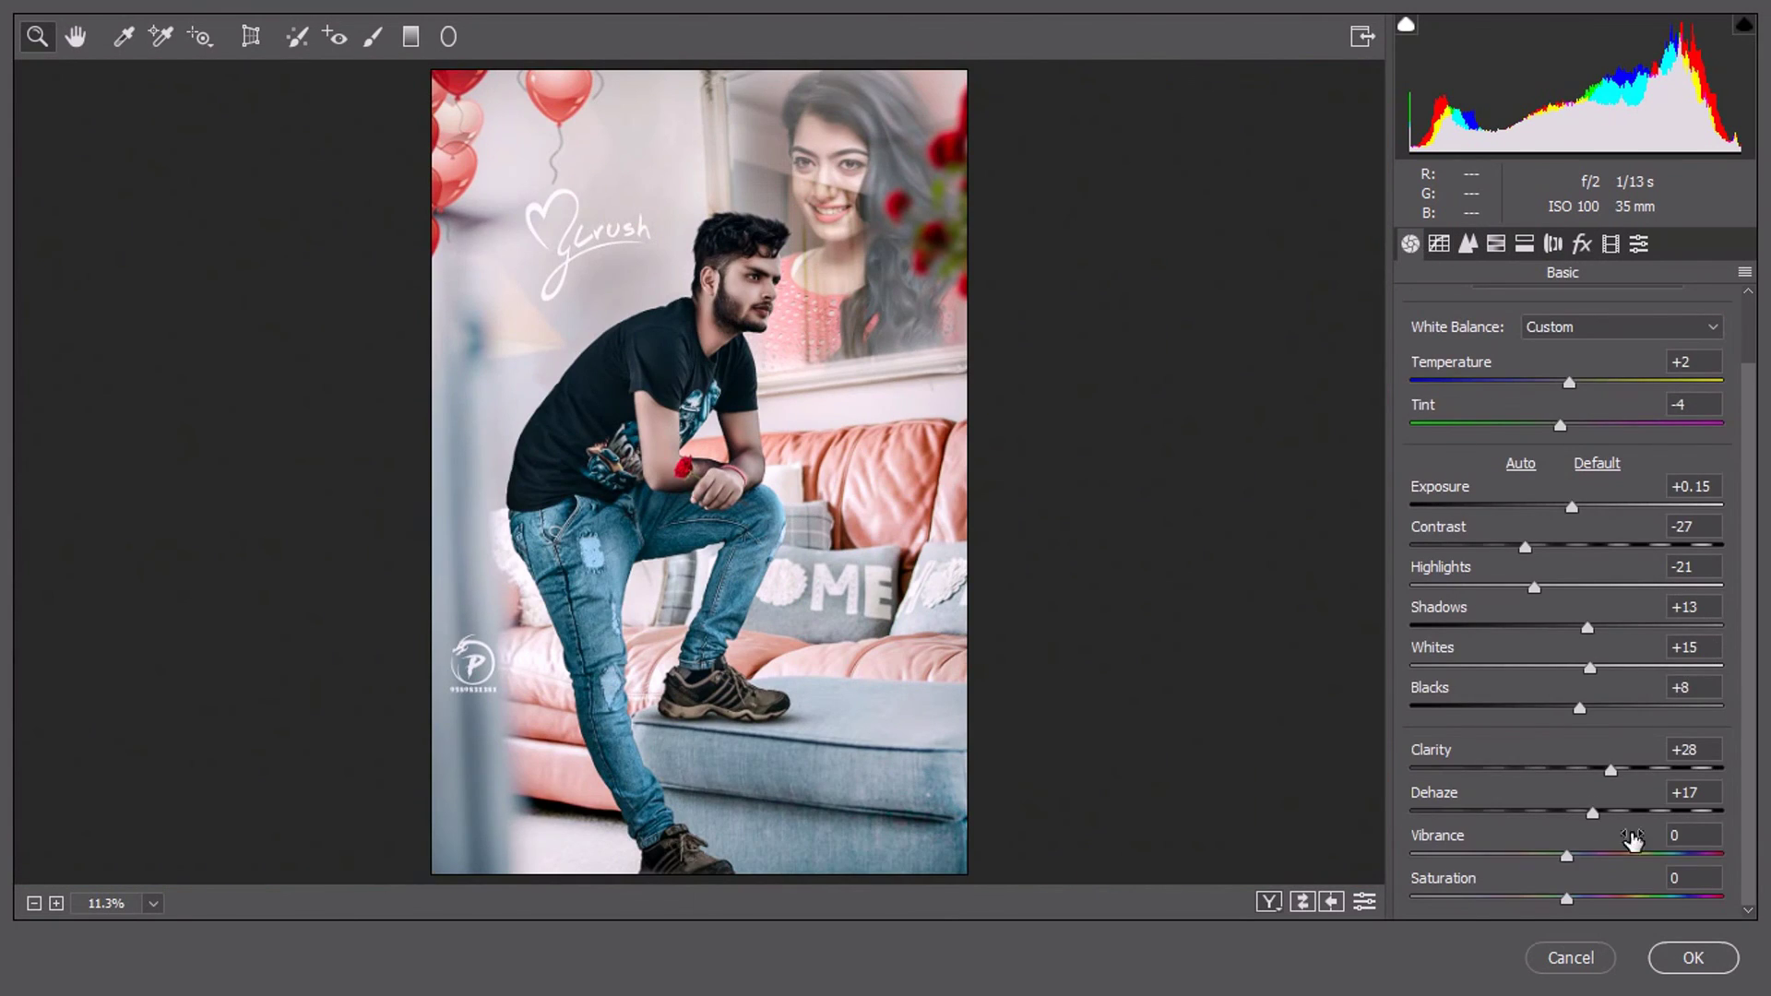
drag(1633, 841, 1640, 849)
drag(1536, 889, 1536, 883)
click(821, 355)
right_click(878, 198)
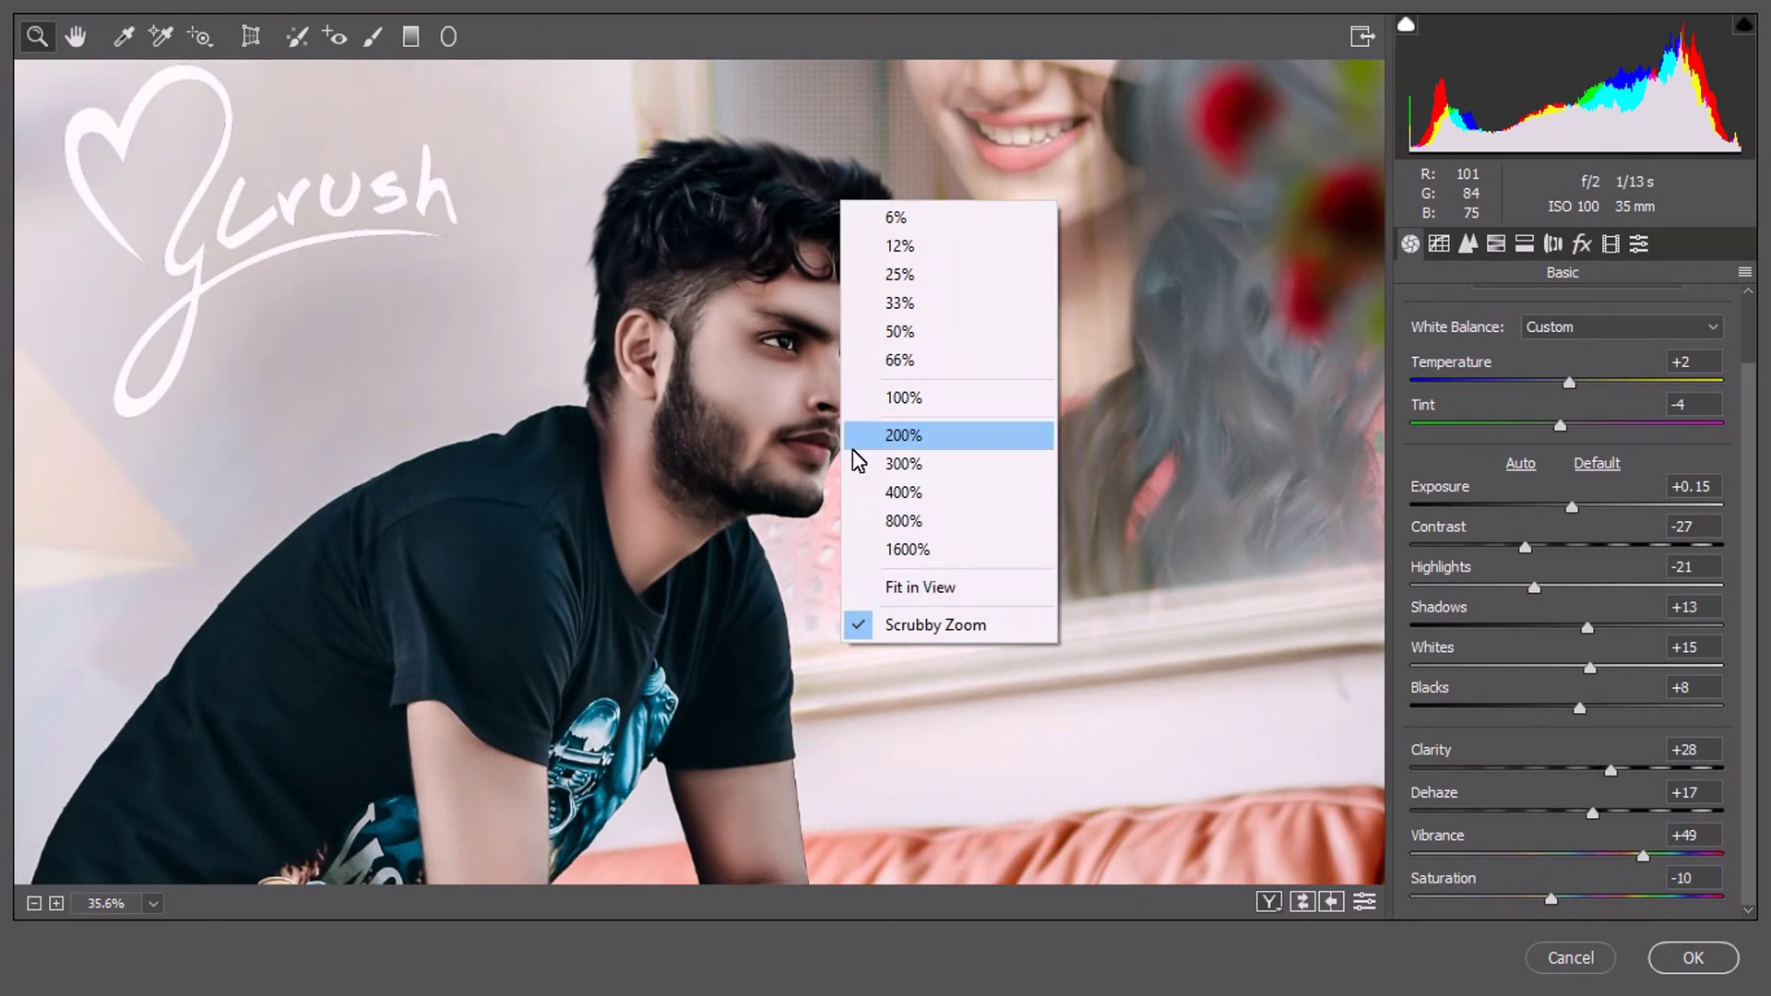
click(927, 583)
click(1693, 958)
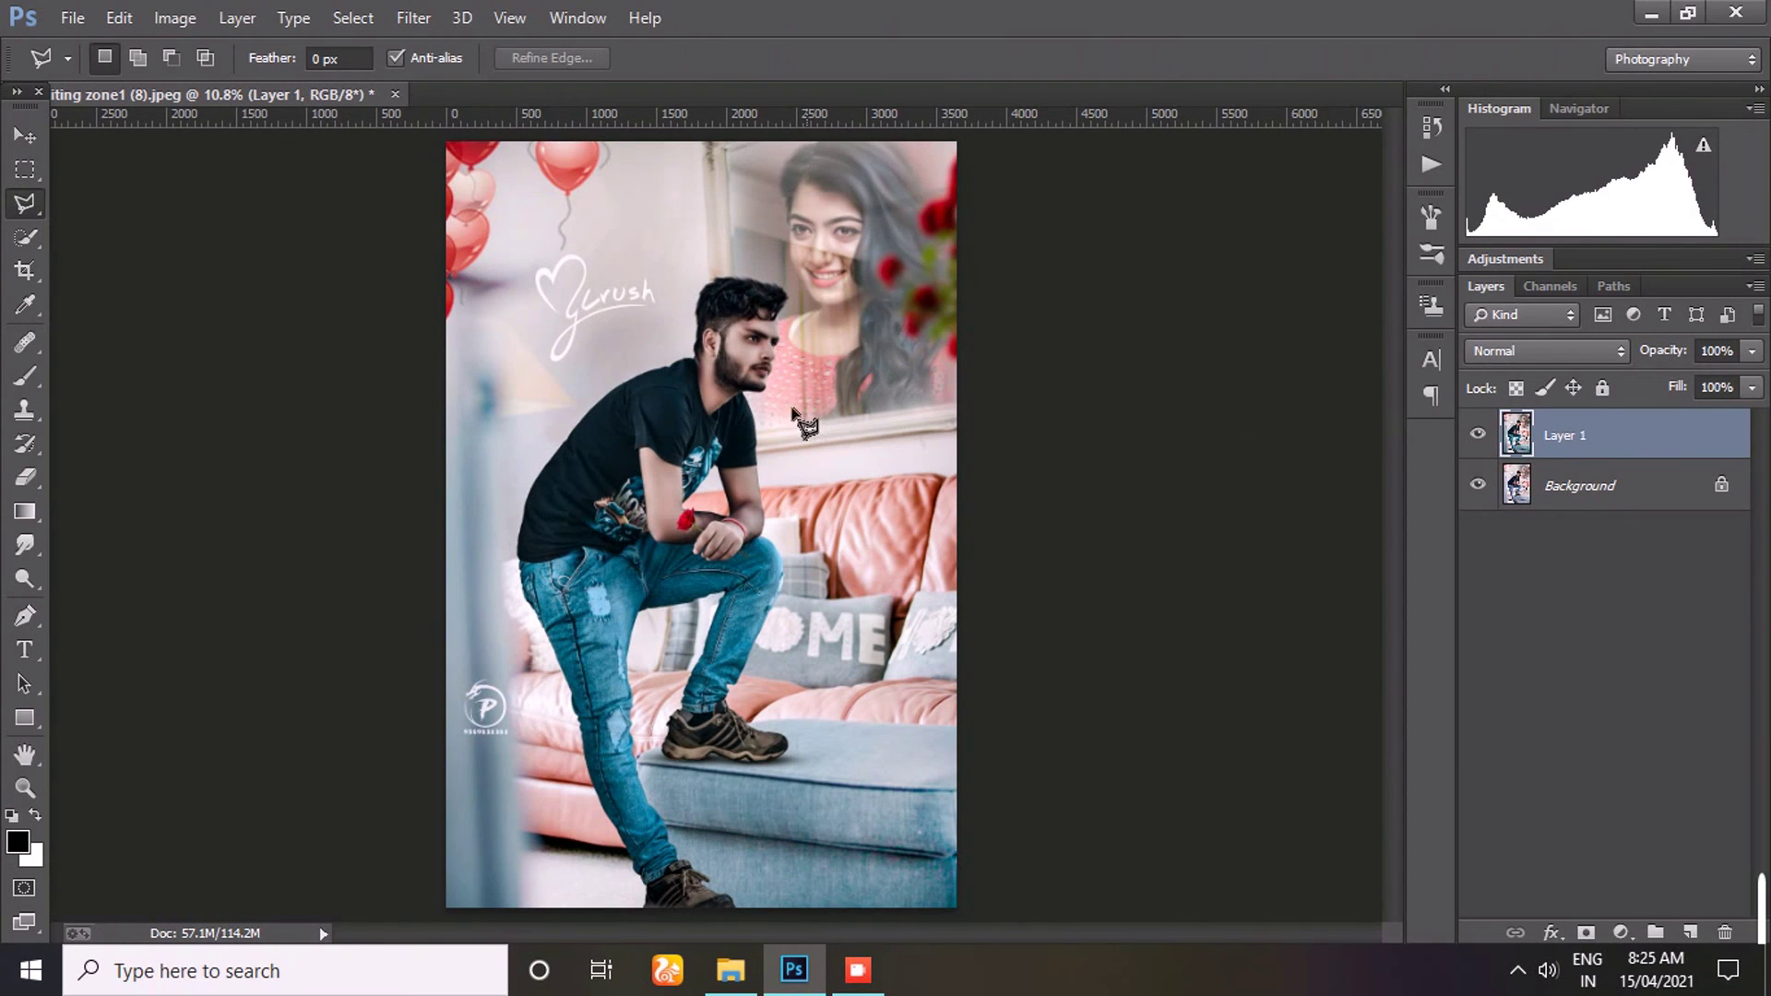
- Toggle the graded layer's visibility to compare before and after
click(1477, 434)
key(ctrl+plus)
click(1478, 432)
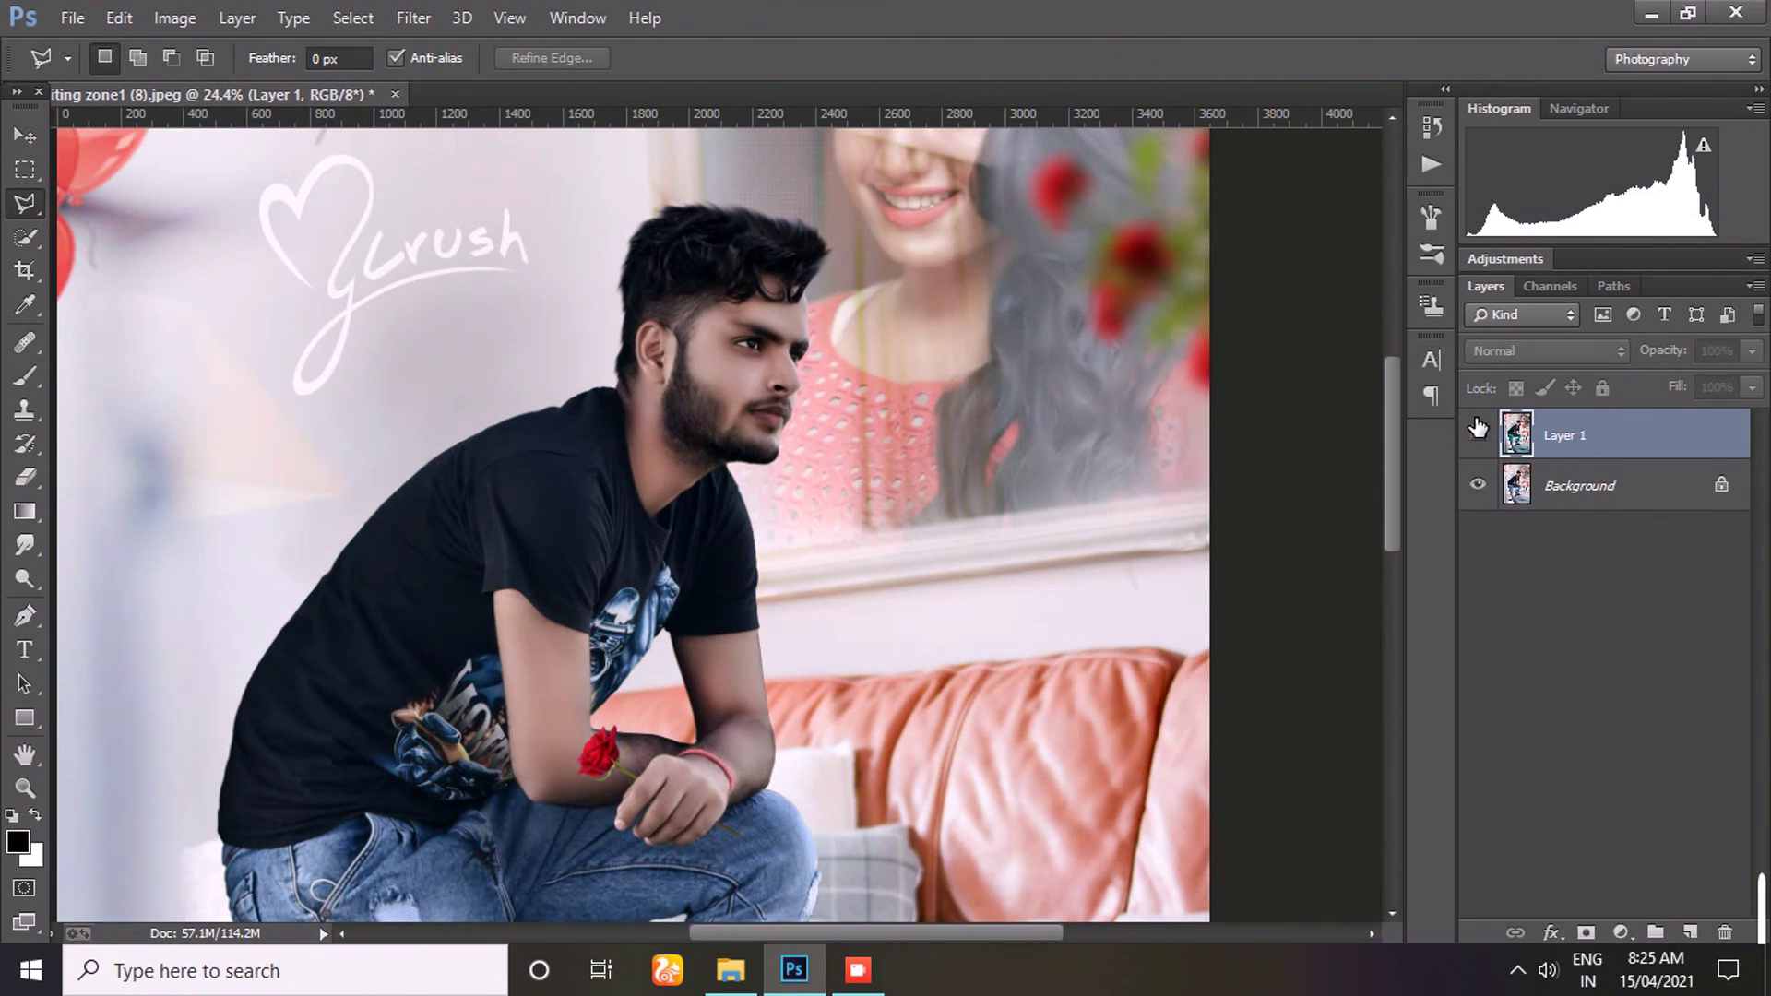
click(1477, 426)
key(ctrl+0)
- Draw a gradient across the graded layer, then duplicate it into Layer 1 copy
key(g)
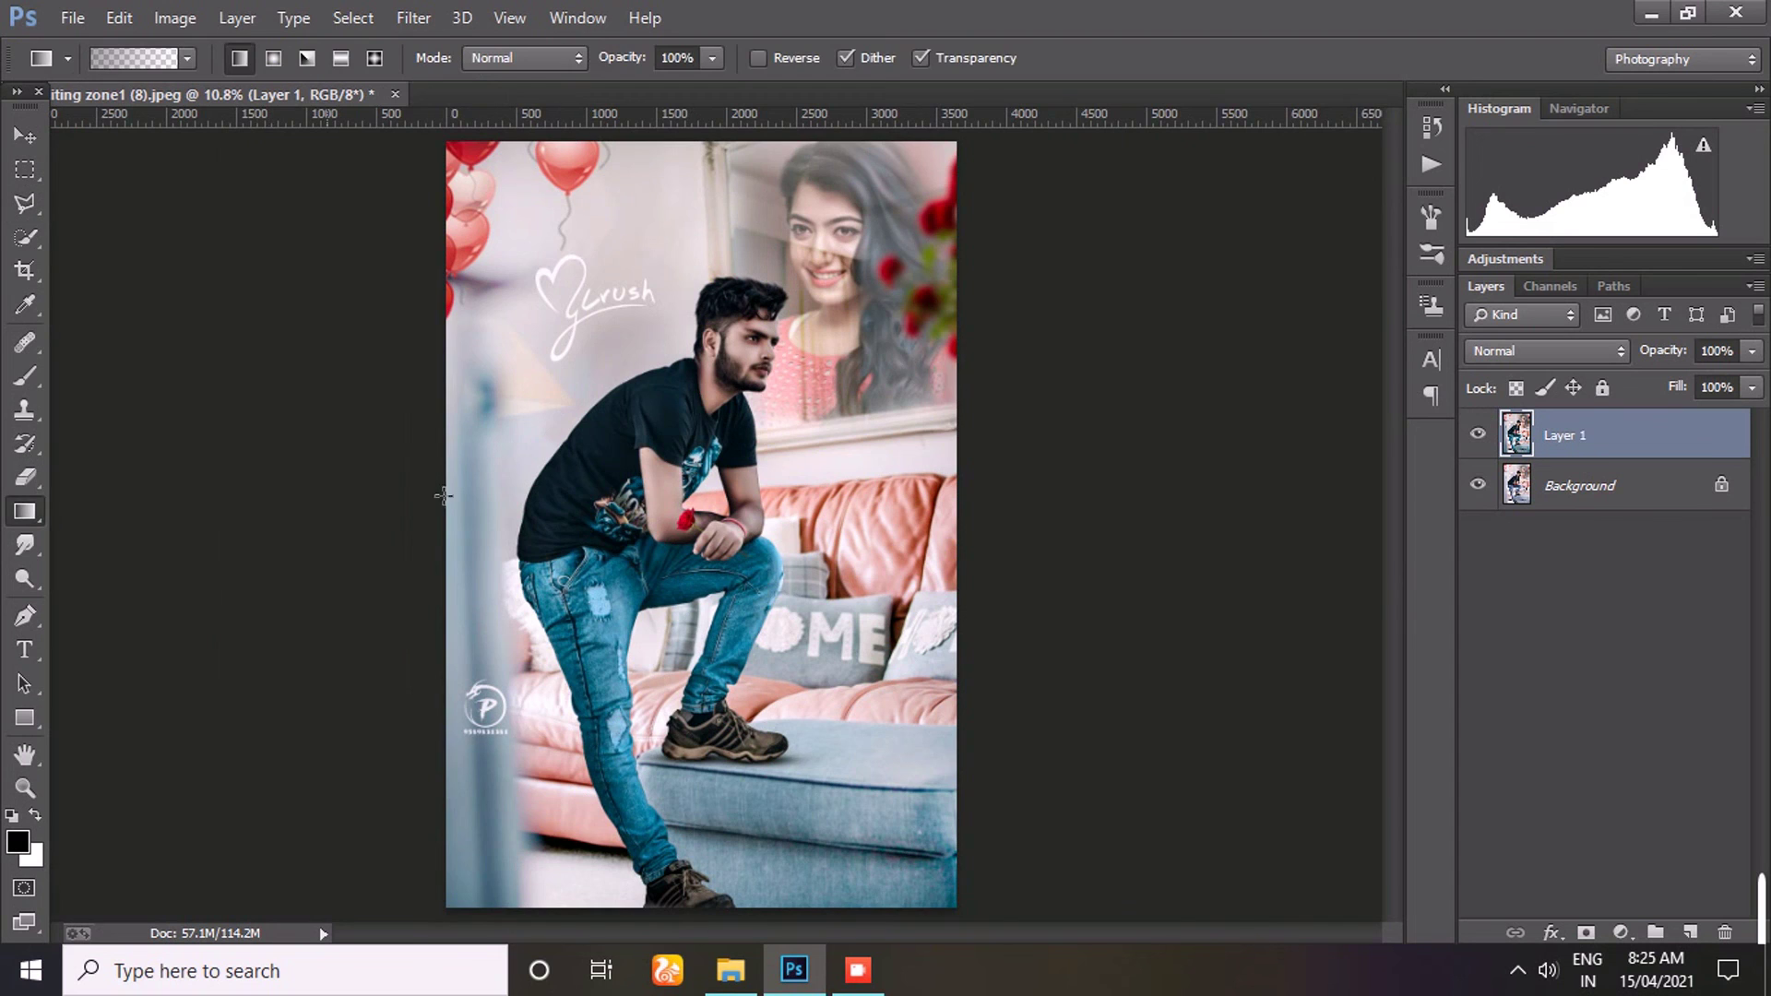
drag(697, 724, 697, 895)
key(ctrl+0)
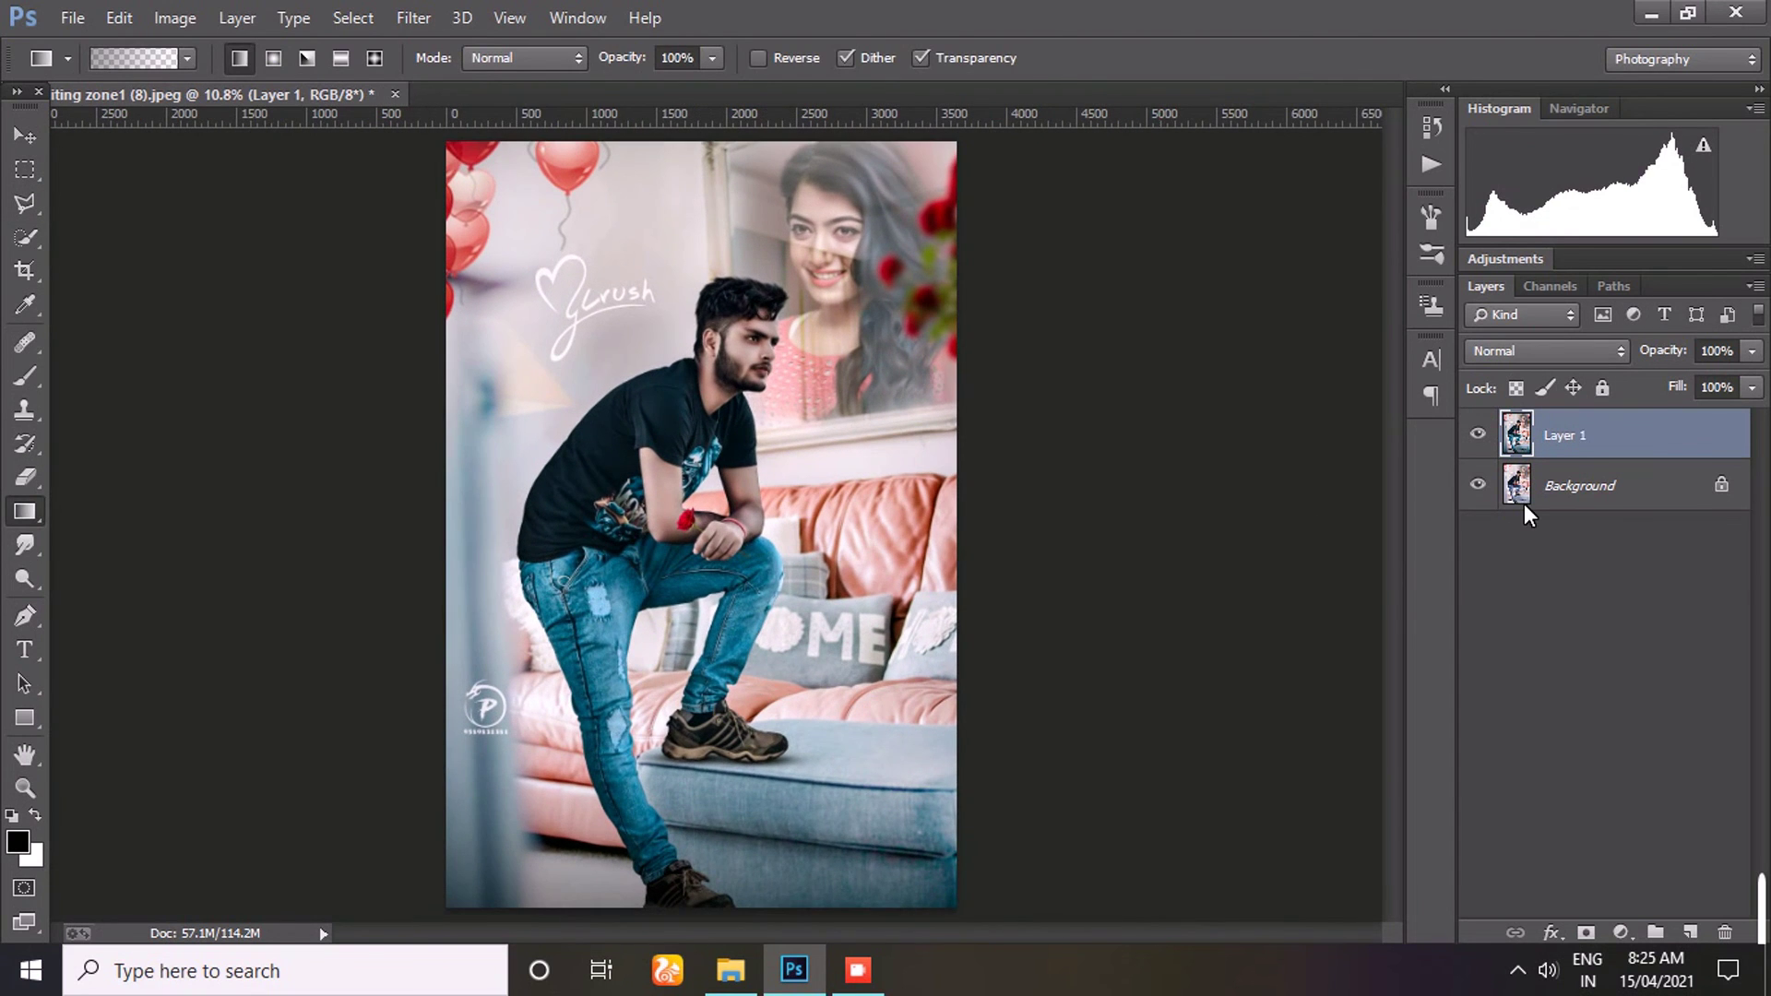
key(ctrl+j)
scroll(701, 383, up, 3)
scroll(730, 395, up, 3)
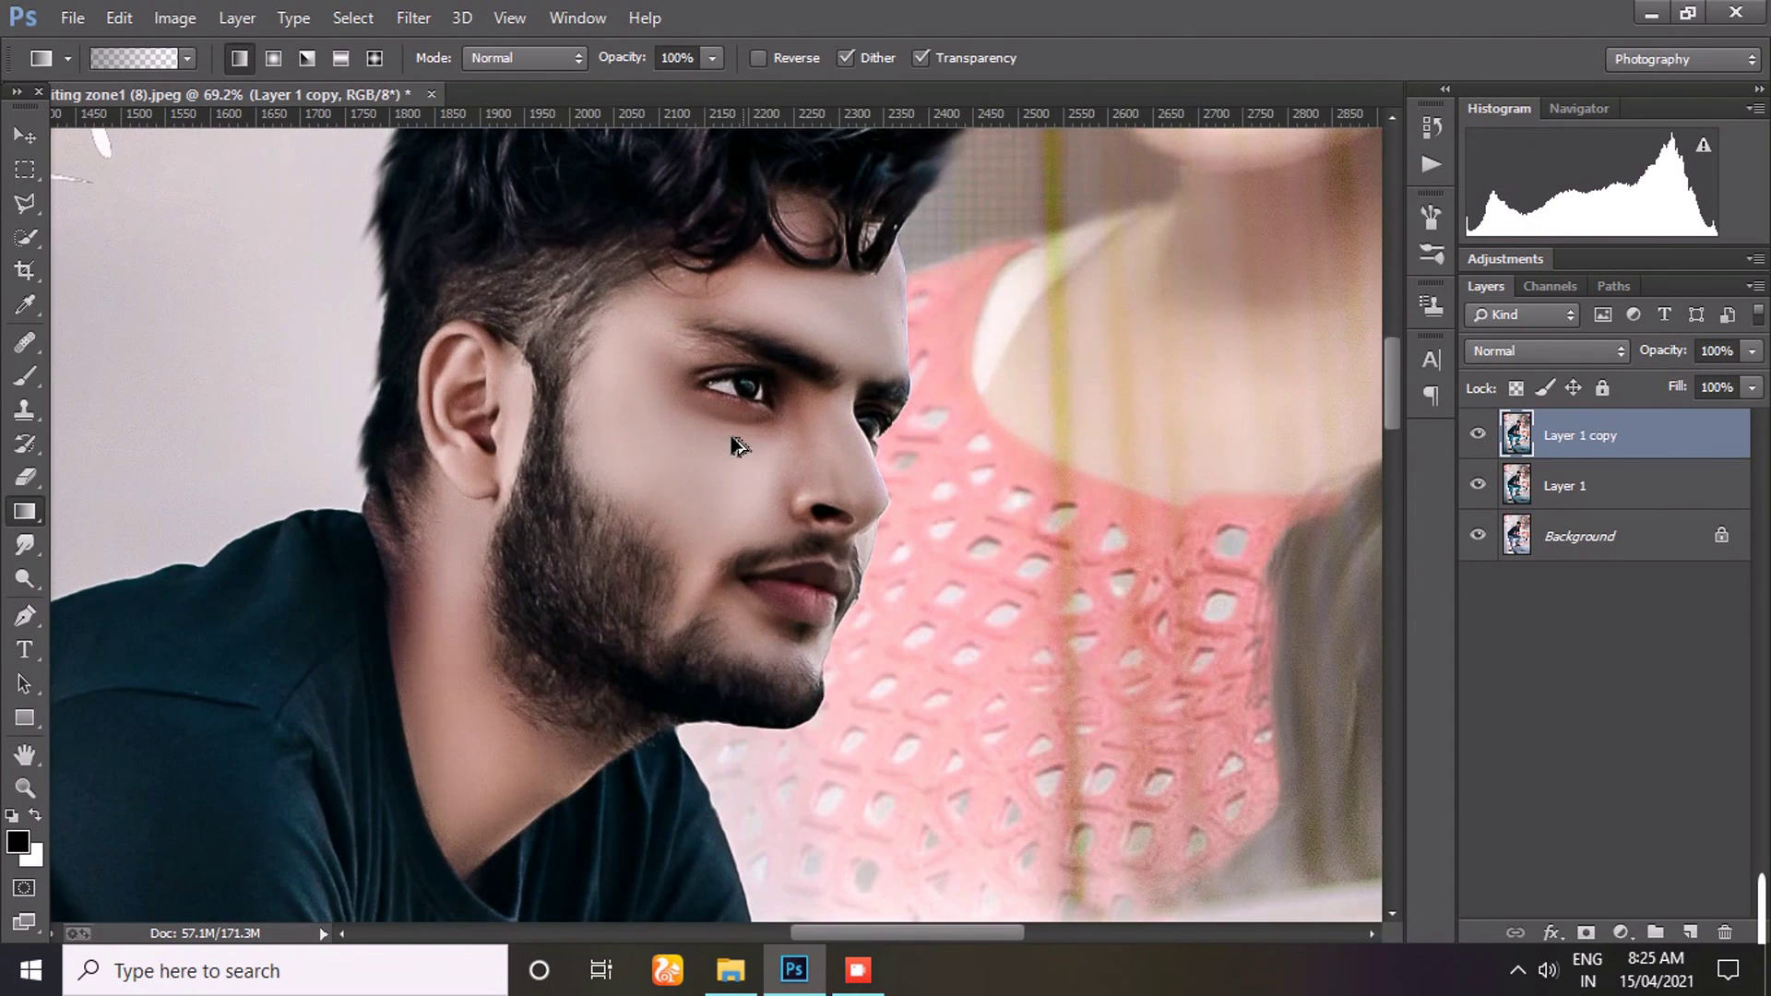
scroll(761, 453, down, 1)
key(ctrl+0)
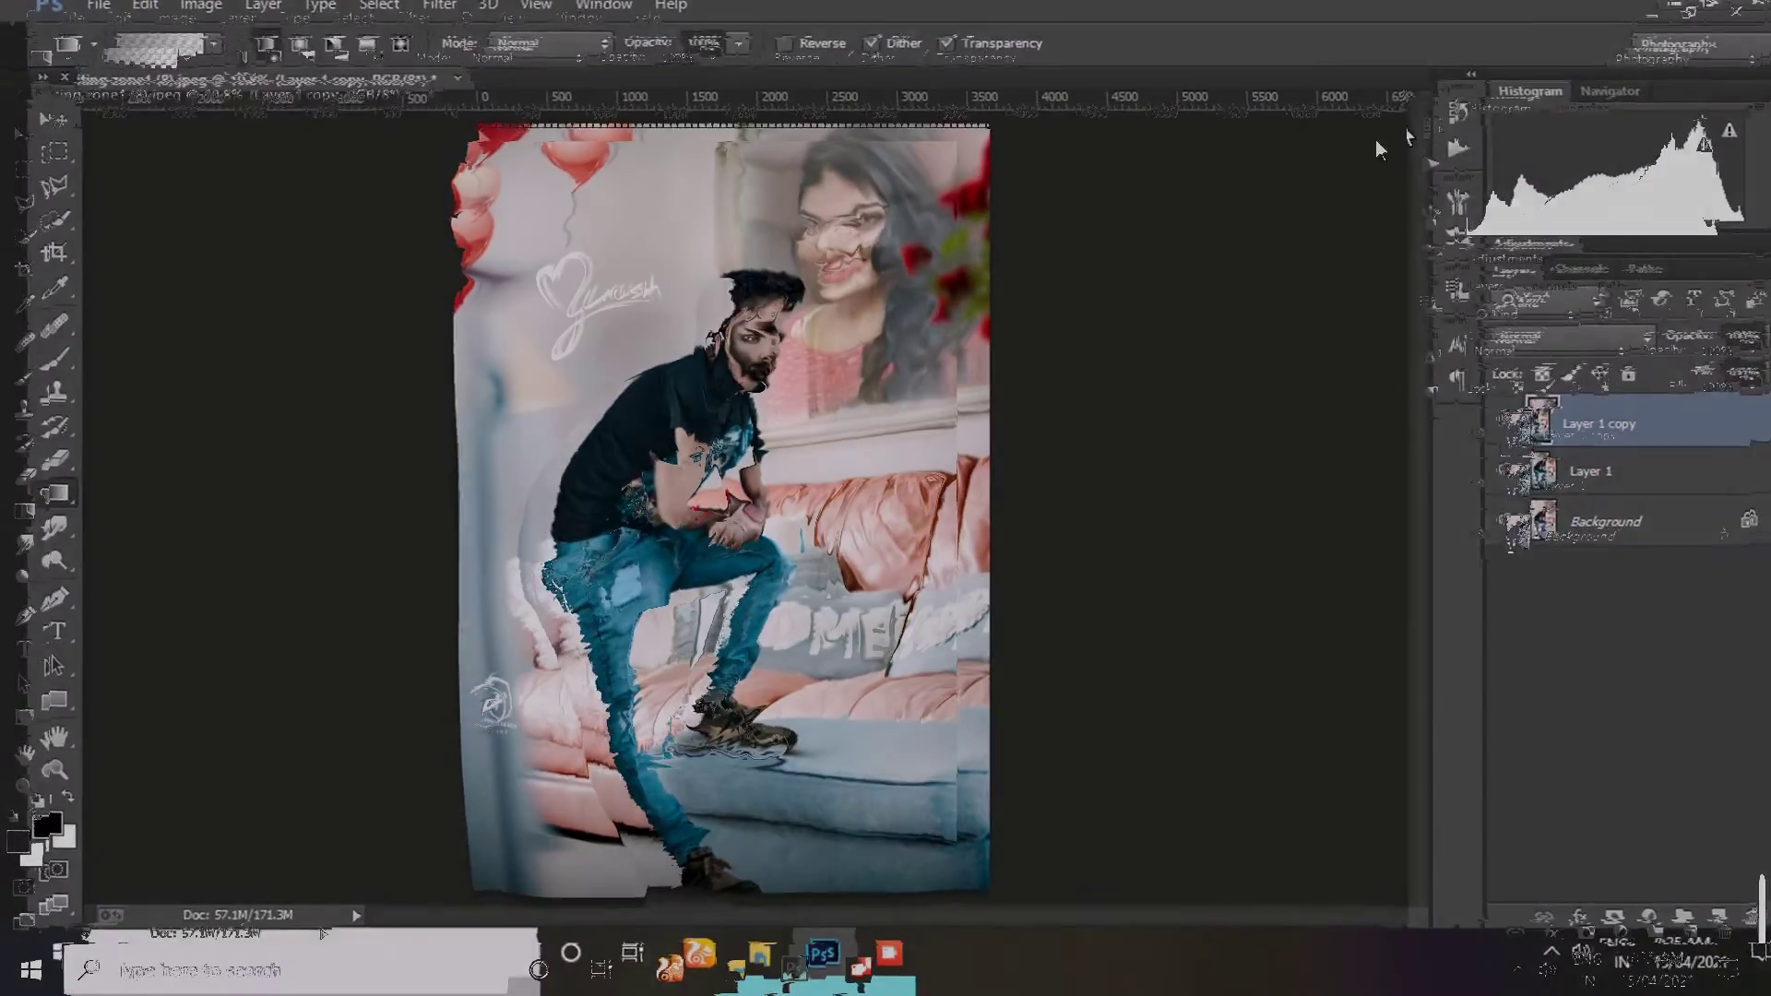